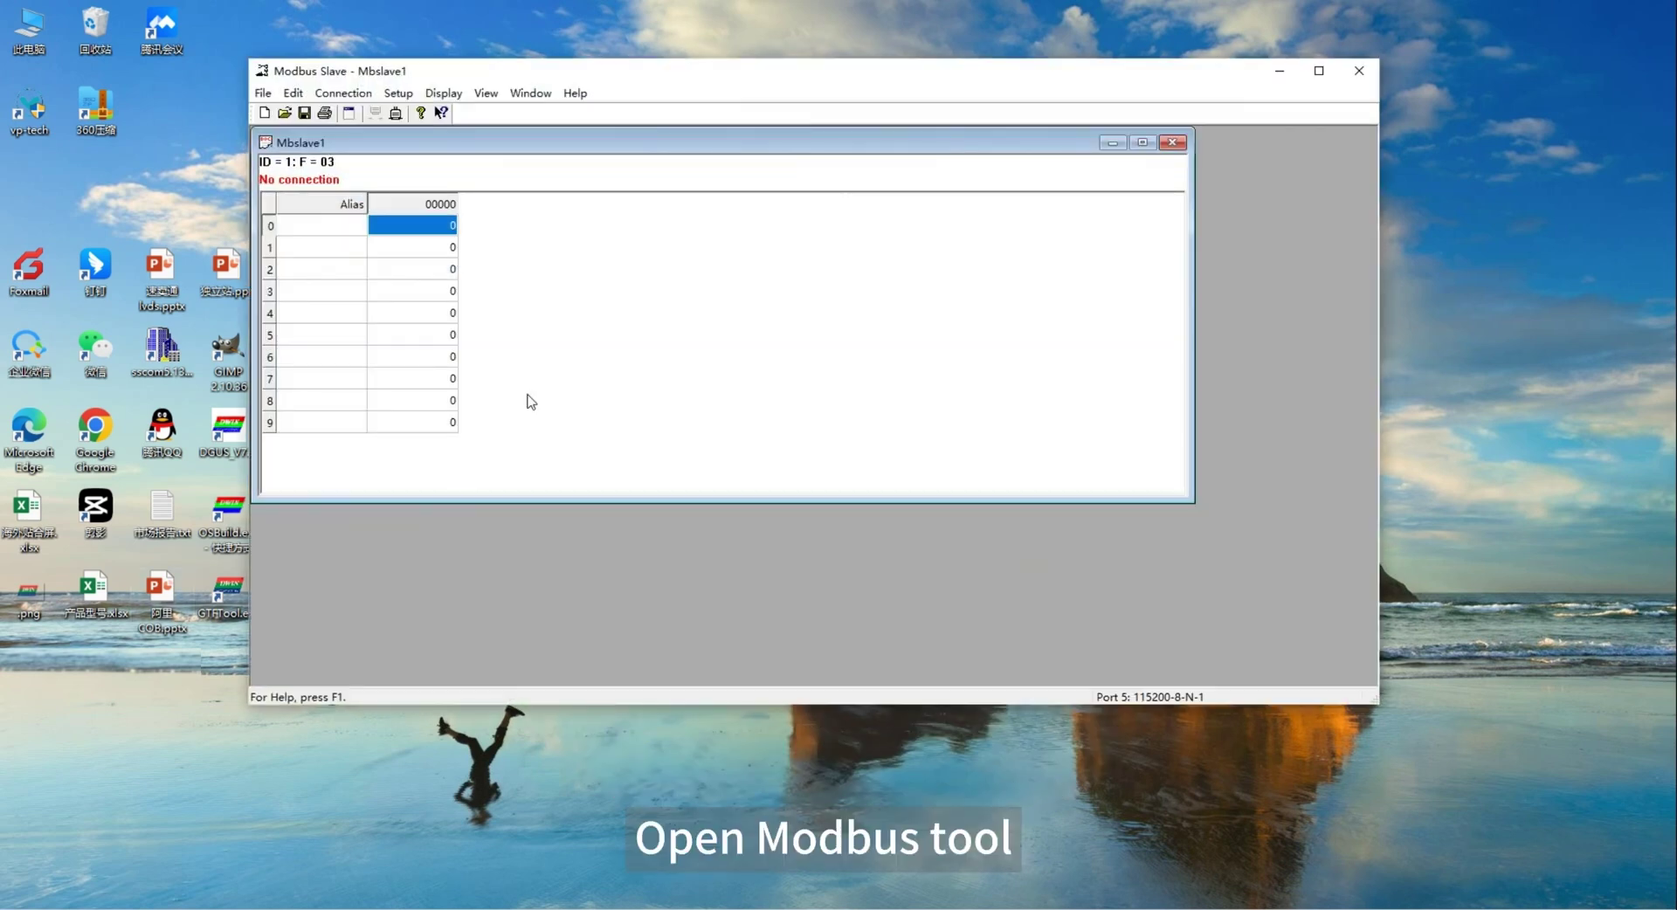
# Step: Connect Mbslave1 over serial RTU and define slave ID 1 with ten holding registers
pyautogui.click(361, 93)
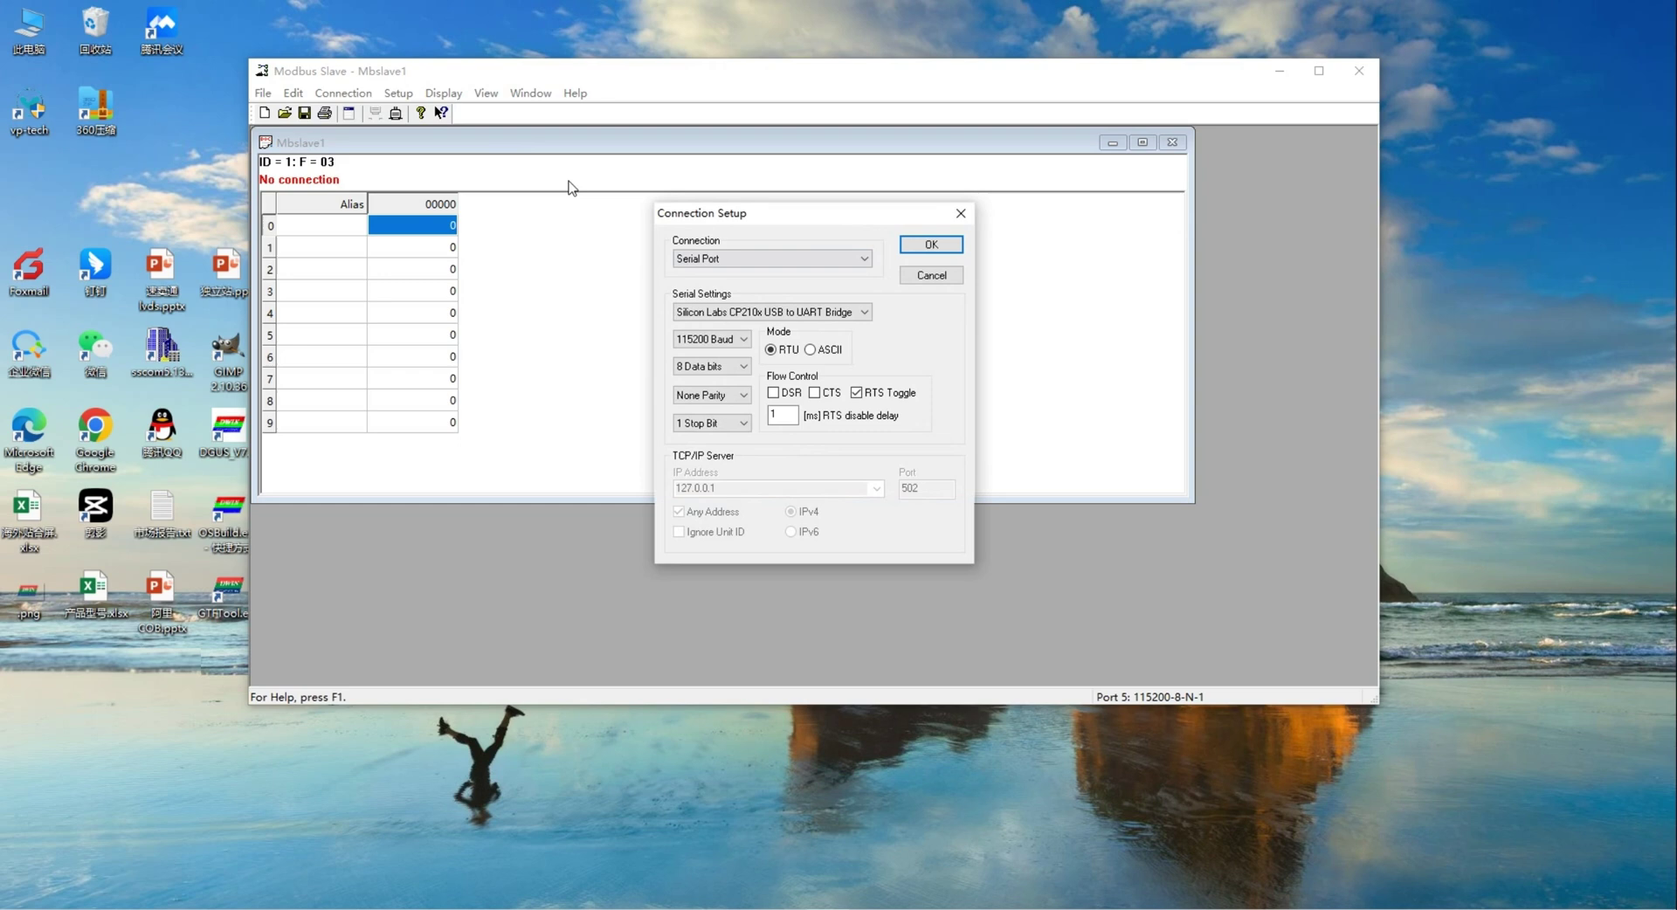
pyautogui.click(905, 249)
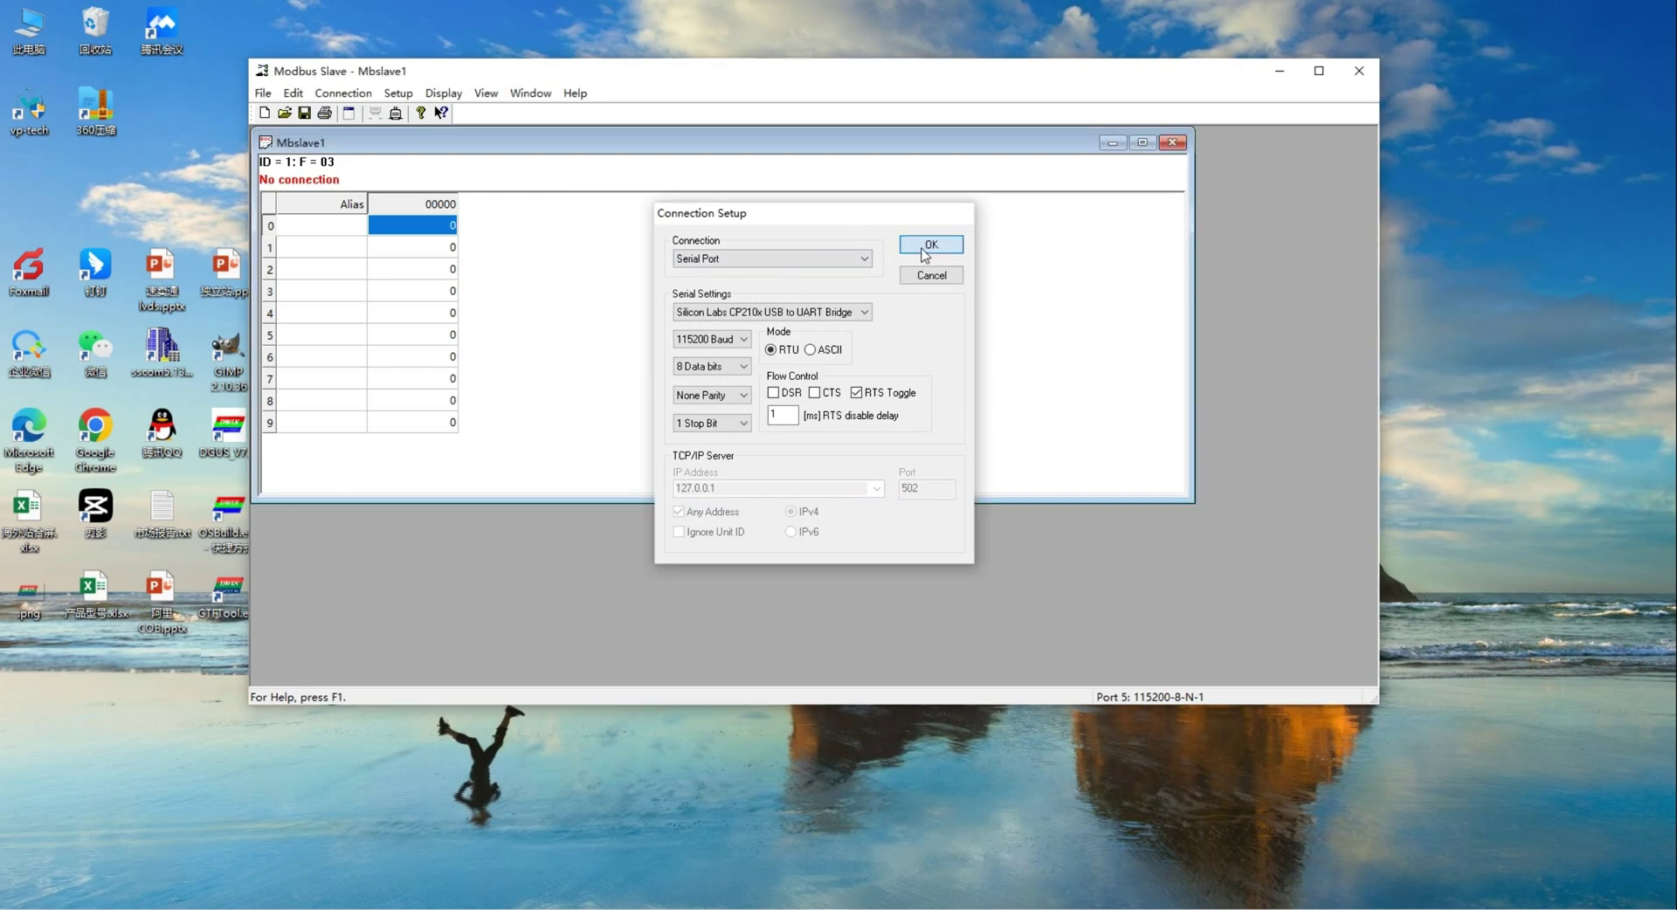
pyautogui.click(350, 116)
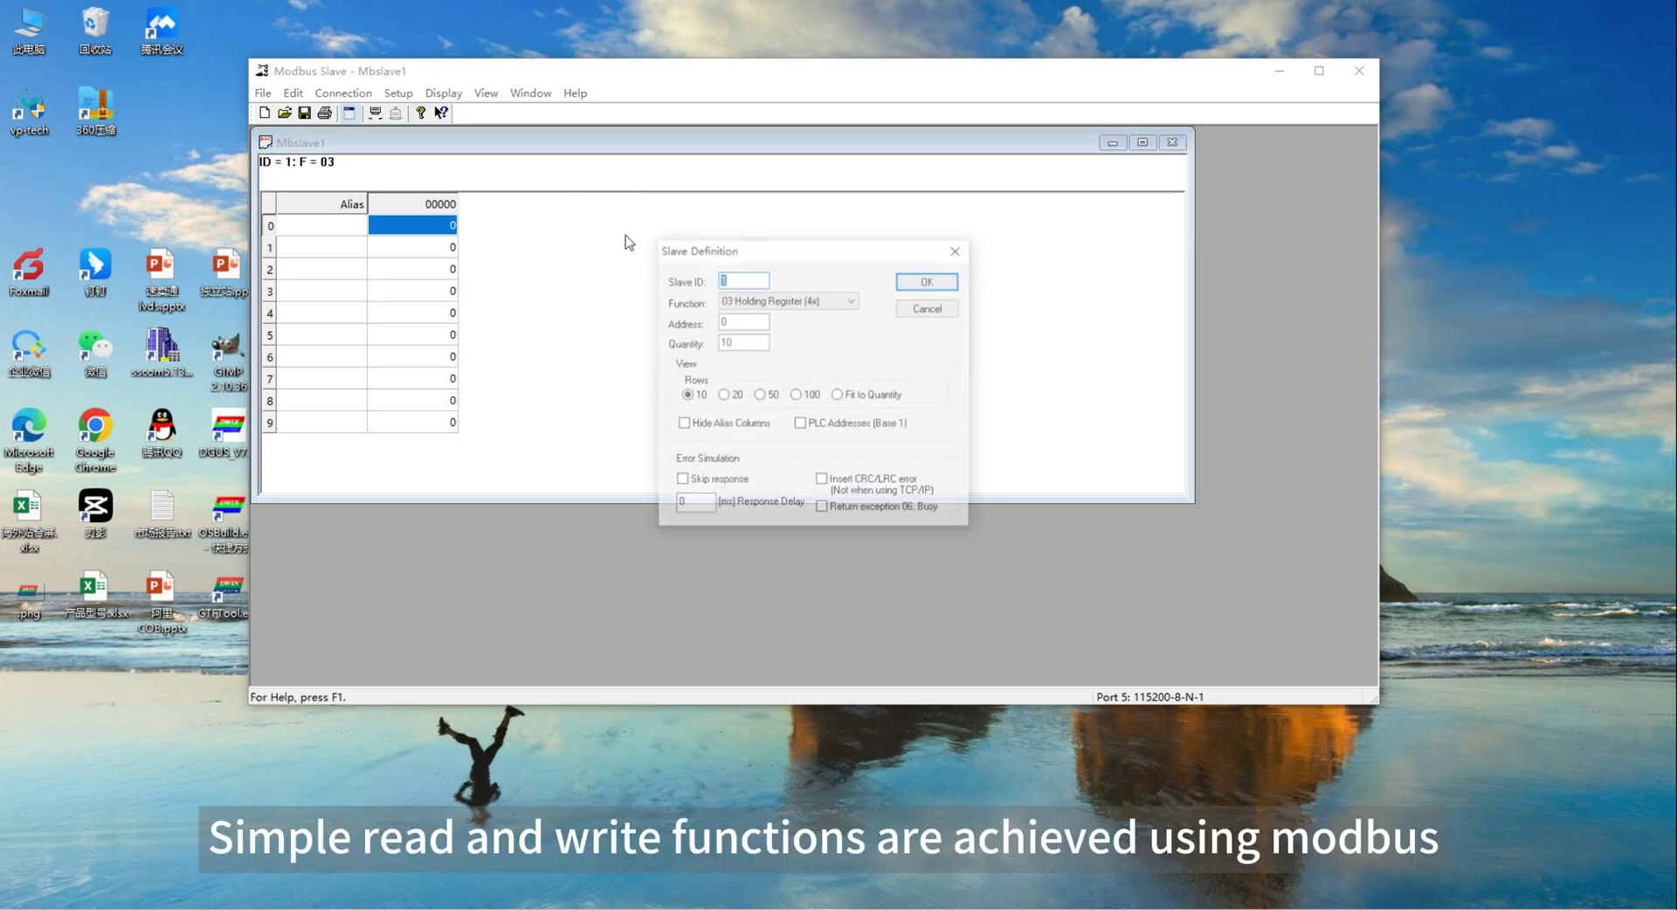
pyautogui.click(953, 287)
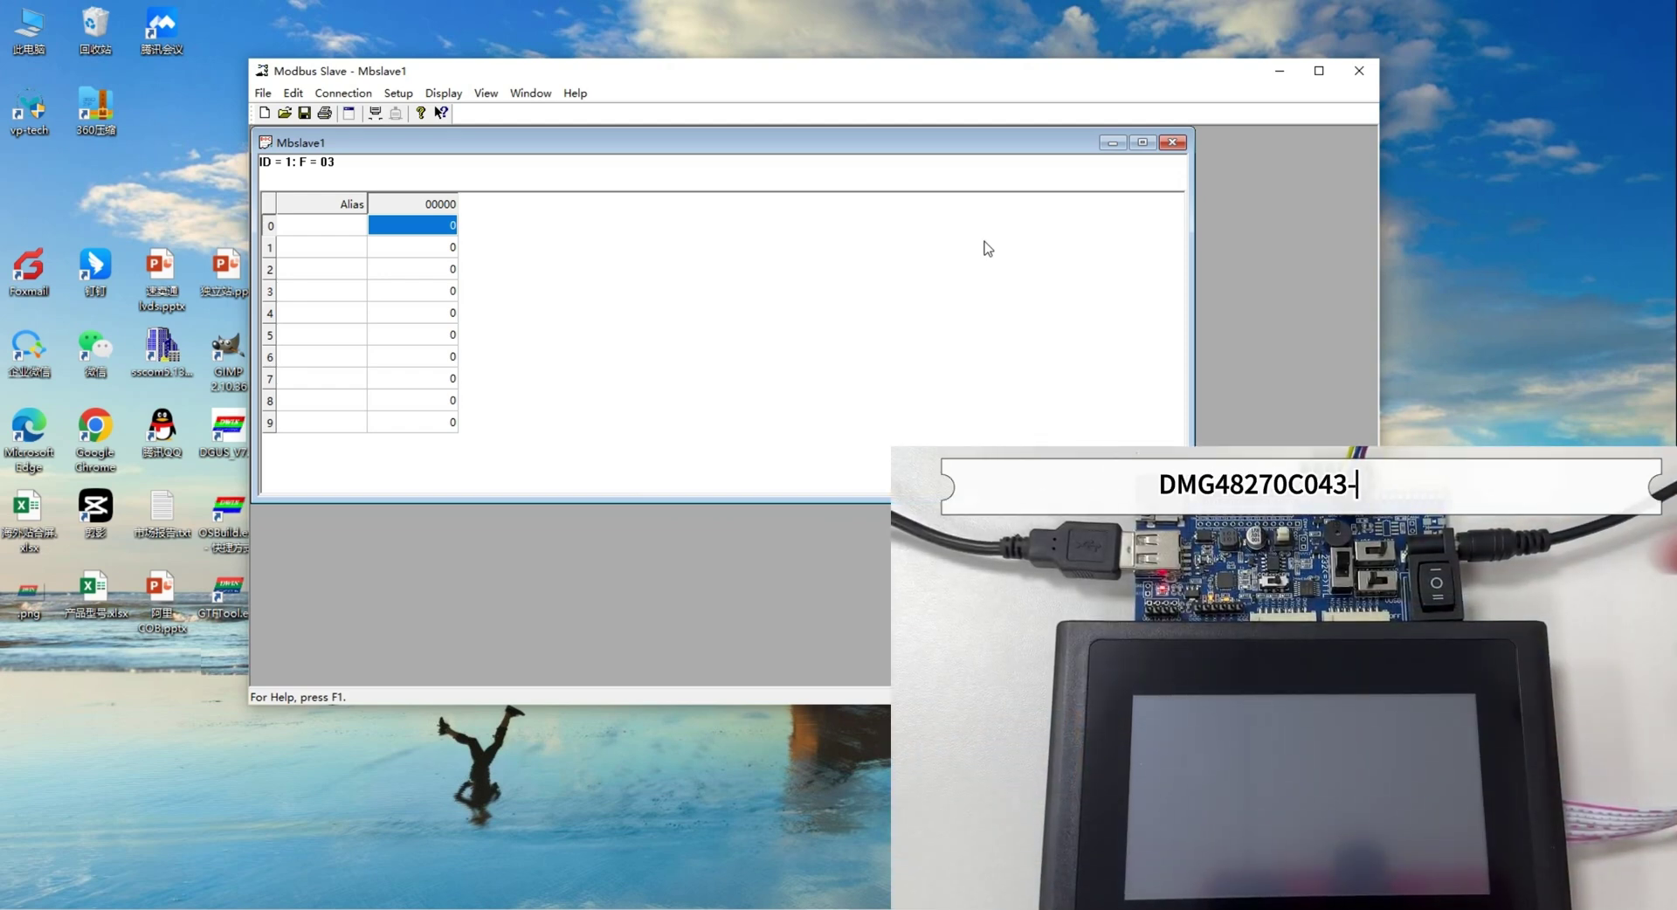
# Step: Maximize the Modbus Slave window and set register 1 to 9
pyautogui.click(1317, 73)
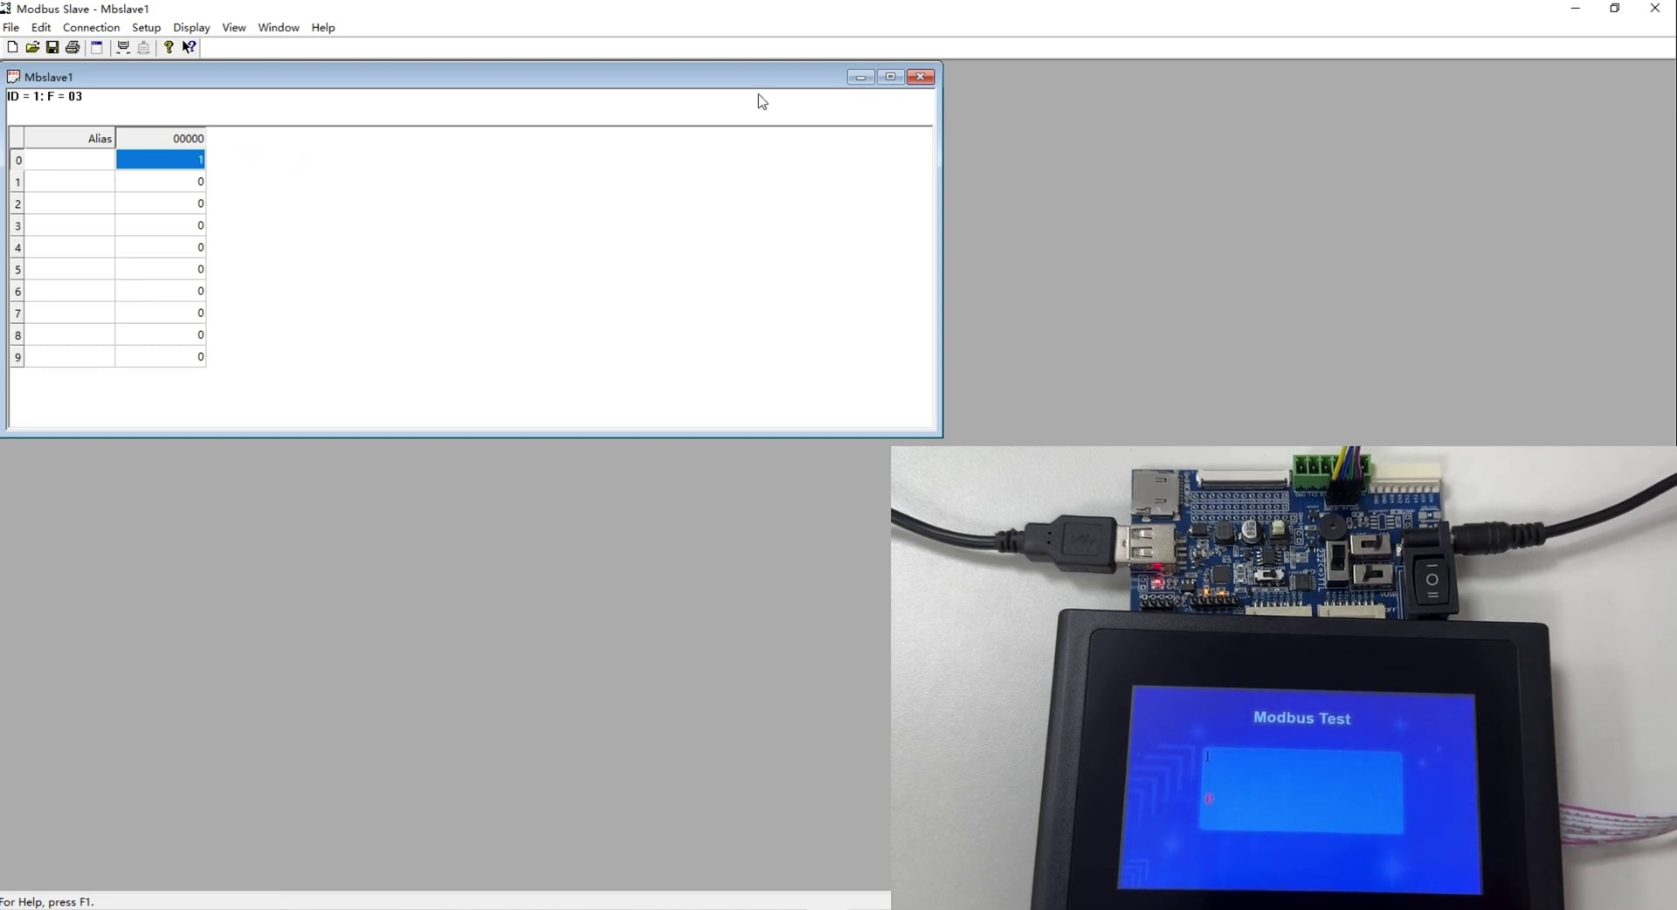
pyautogui.doubleClick(201, 181)
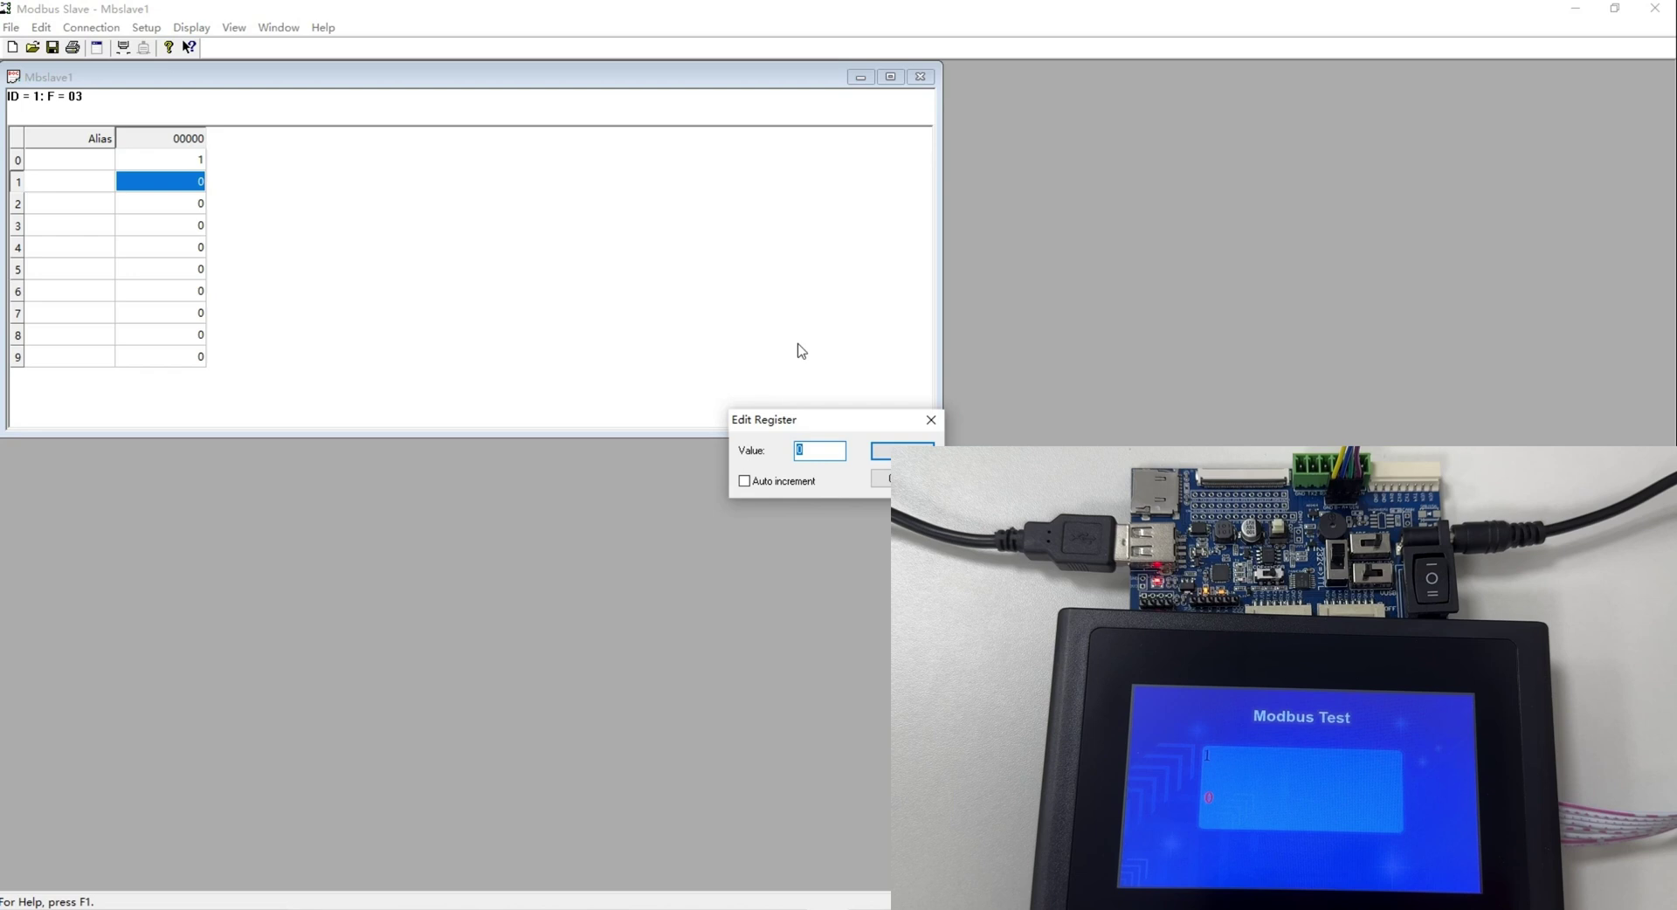
pyautogui.write('9')
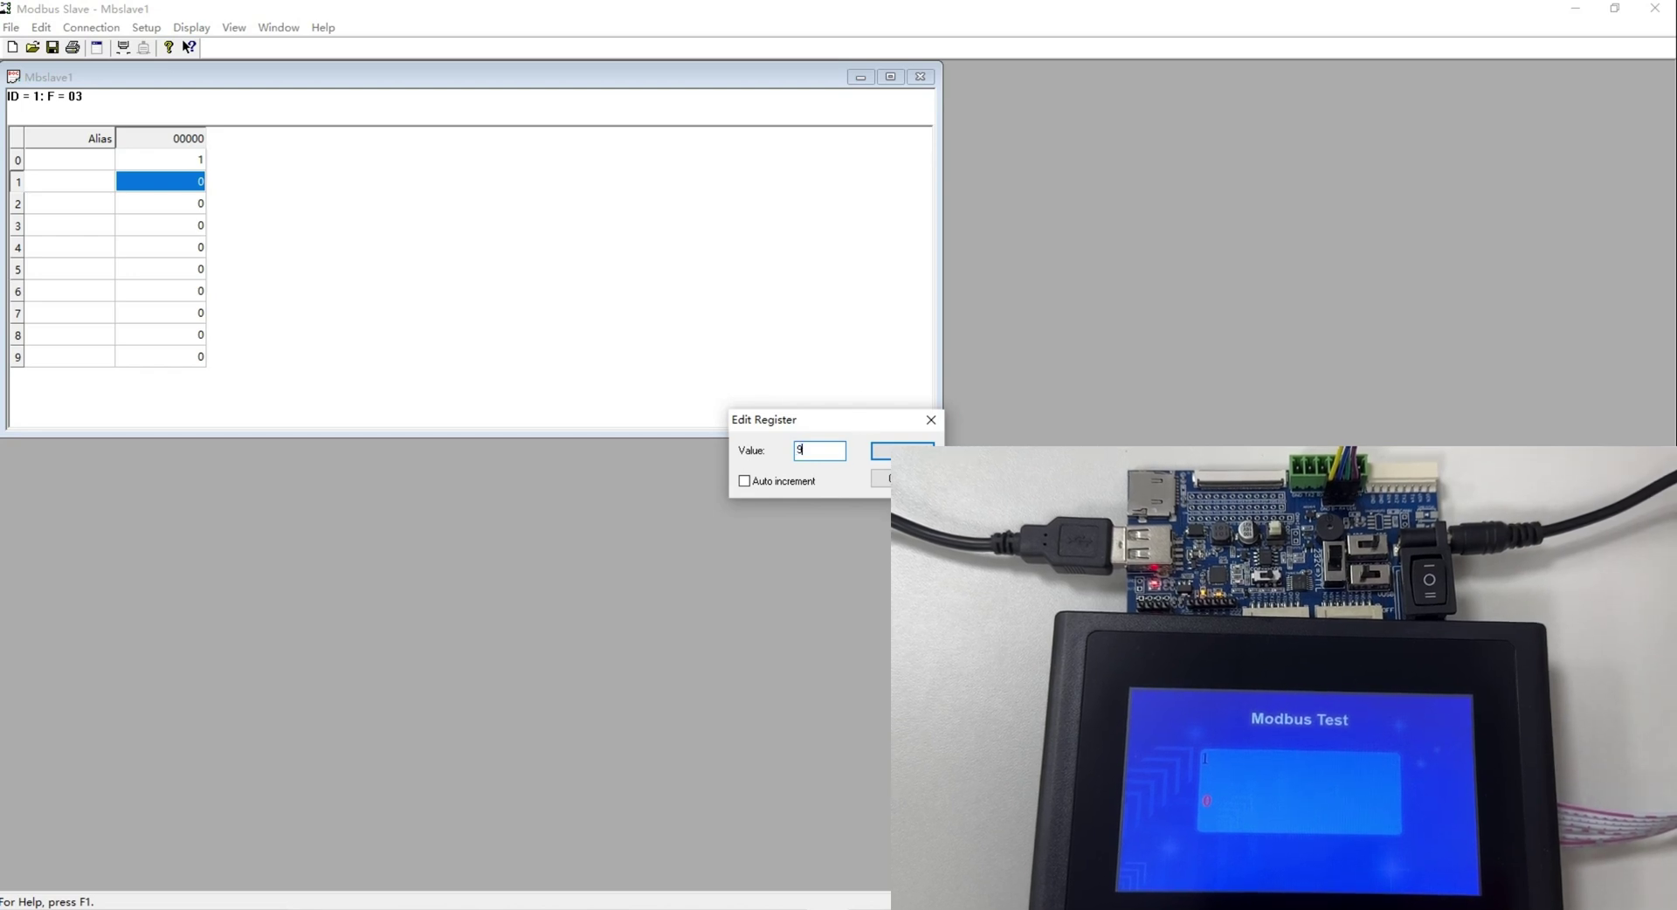
pyautogui.press('Return')
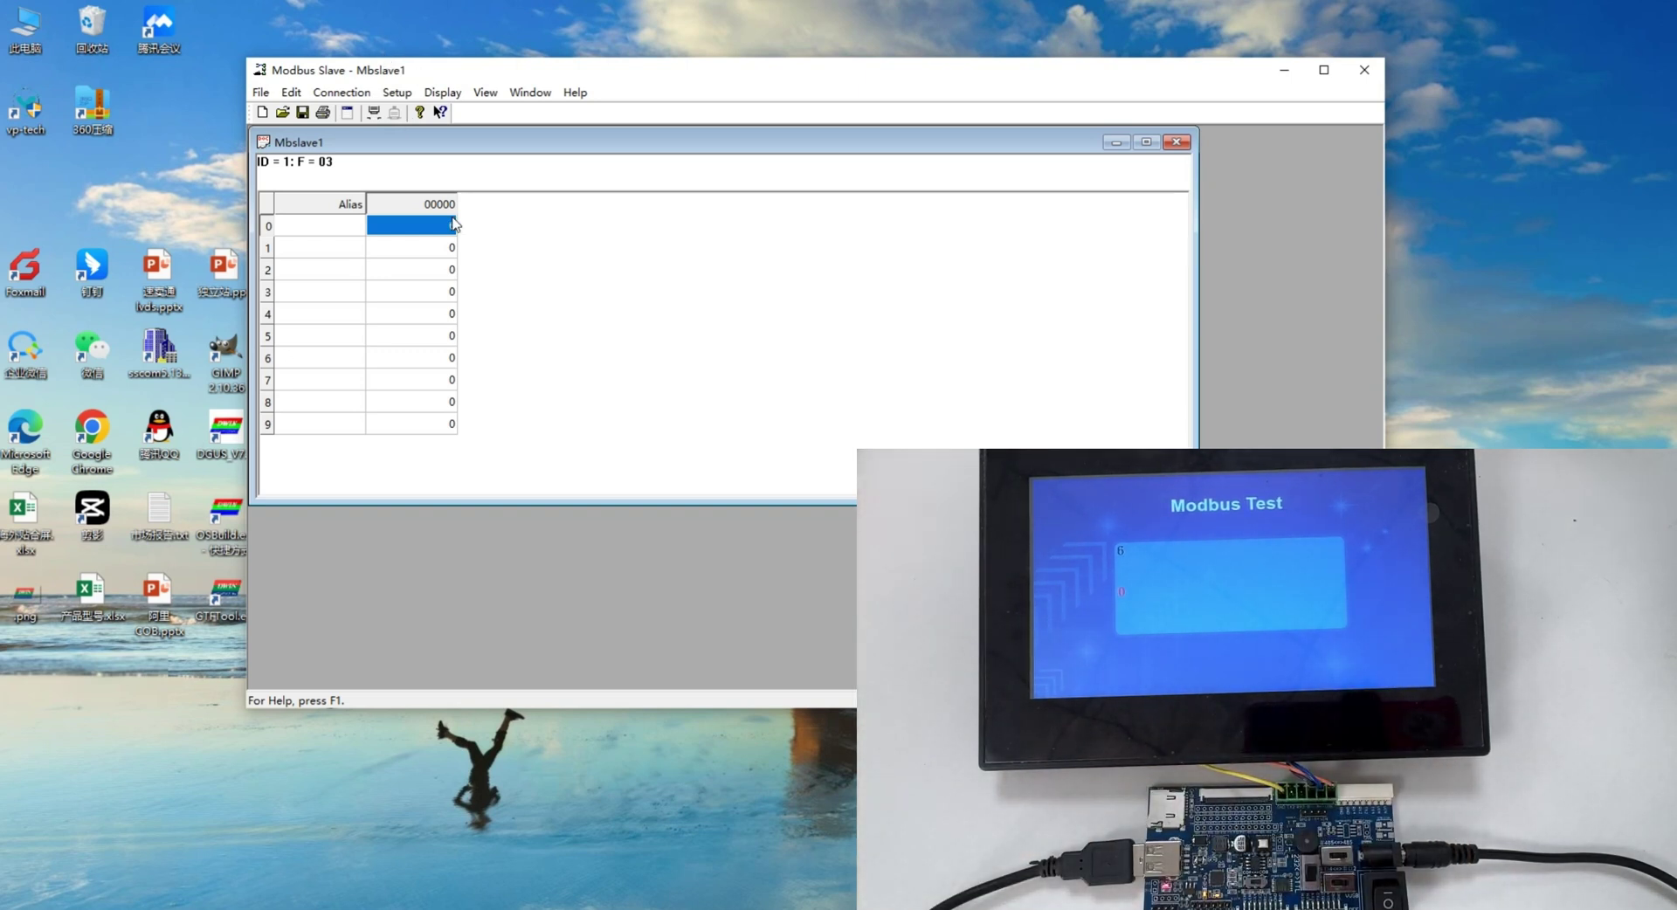
# Step: Change register 1 in Modbus Slave to 5
pyautogui.doubleClick(453, 247)
pyautogui.write('5')
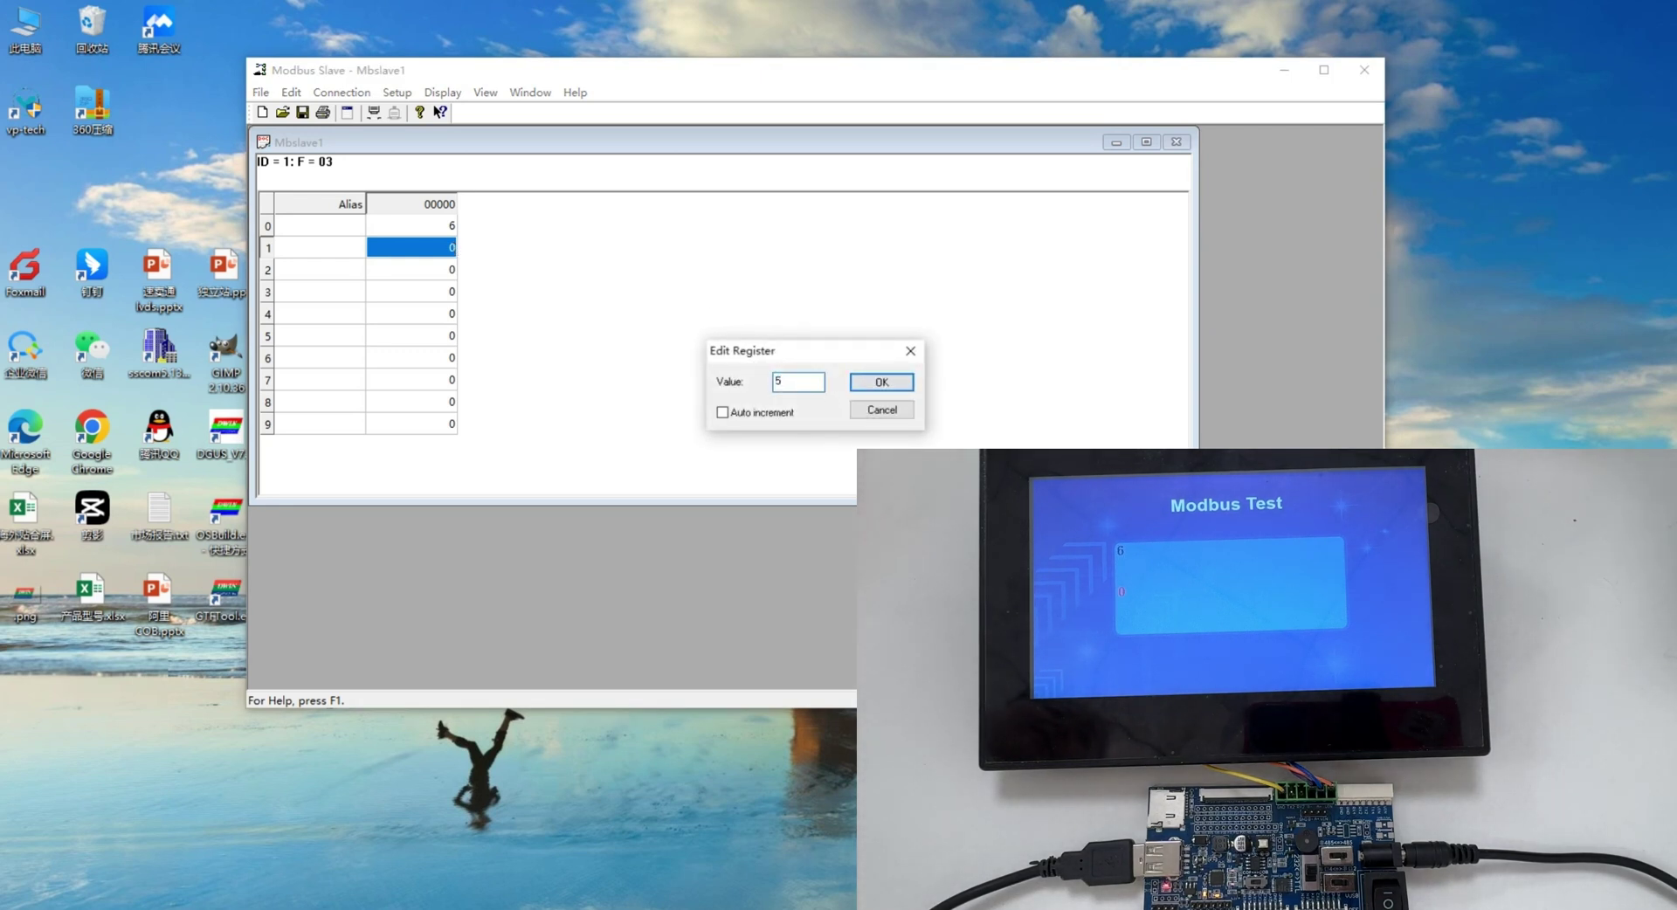
pyautogui.click(905, 387)
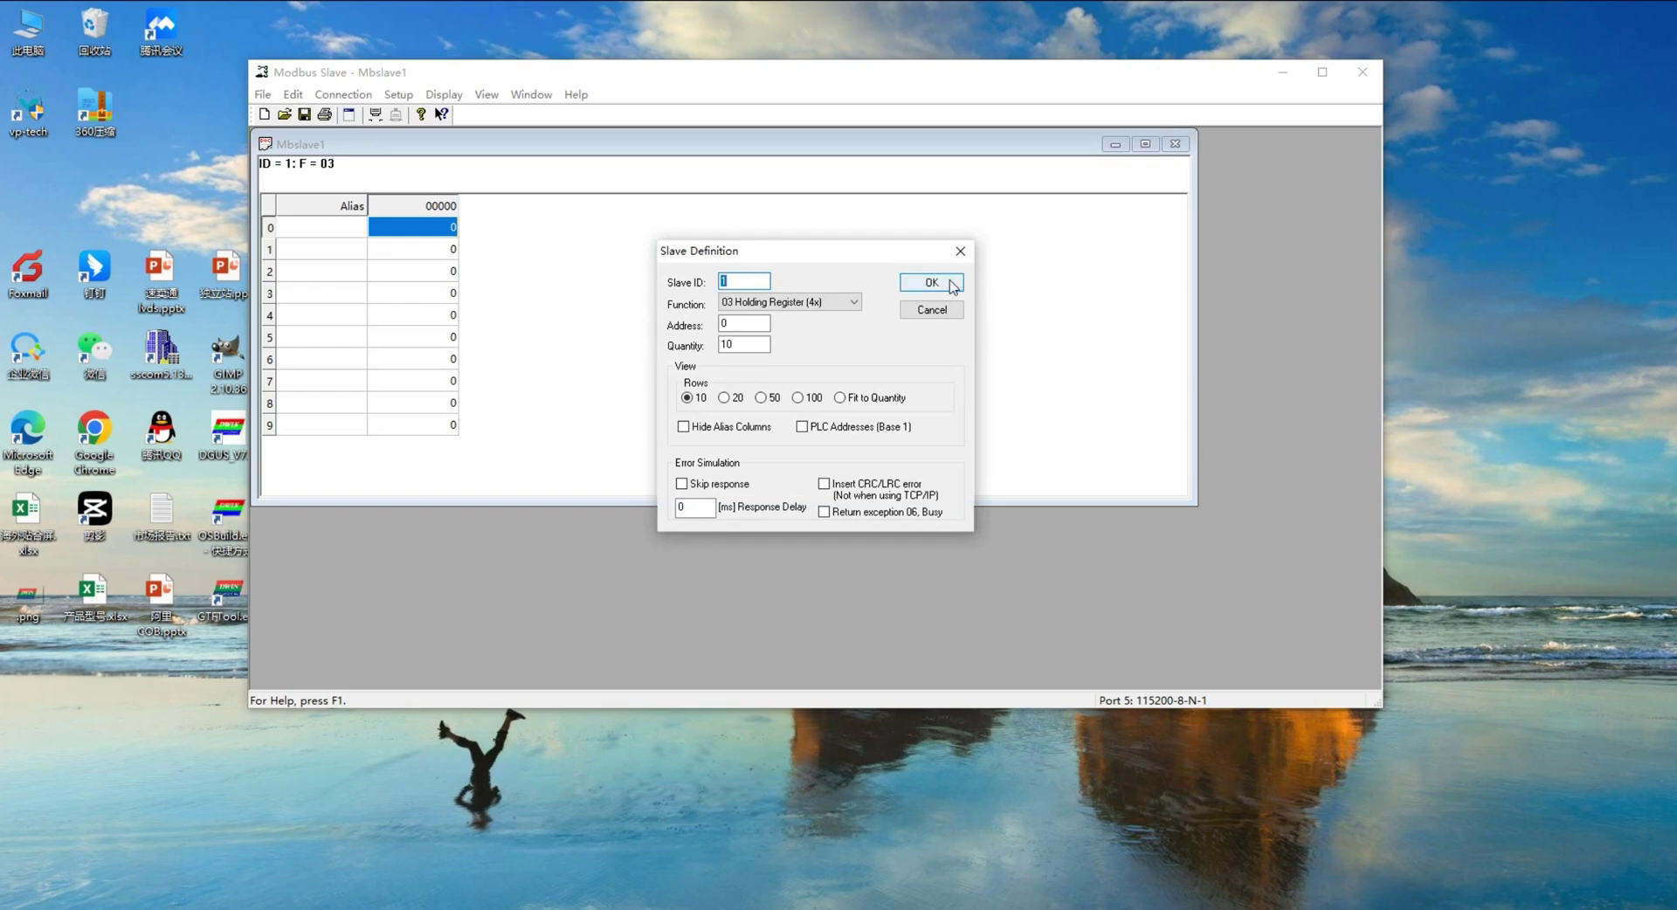
# Step: Accept the slave definition and set register 1 to 8
pyautogui.click(950, 285)
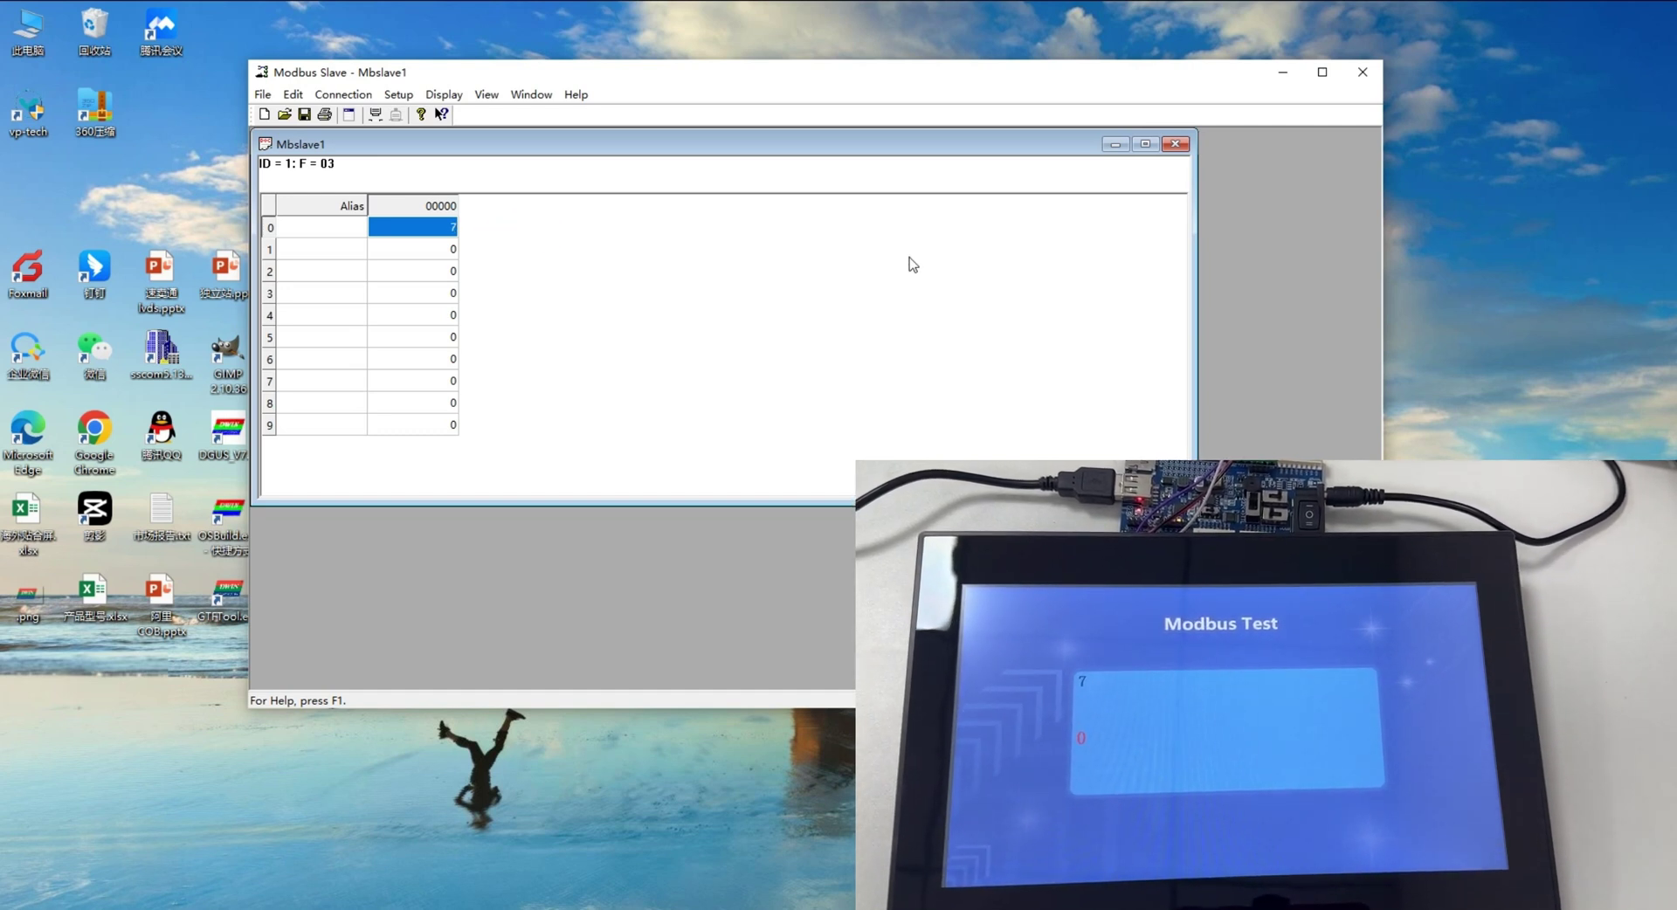
pyautogui.doubleClick(452, 251)
pyautogui.write('8')
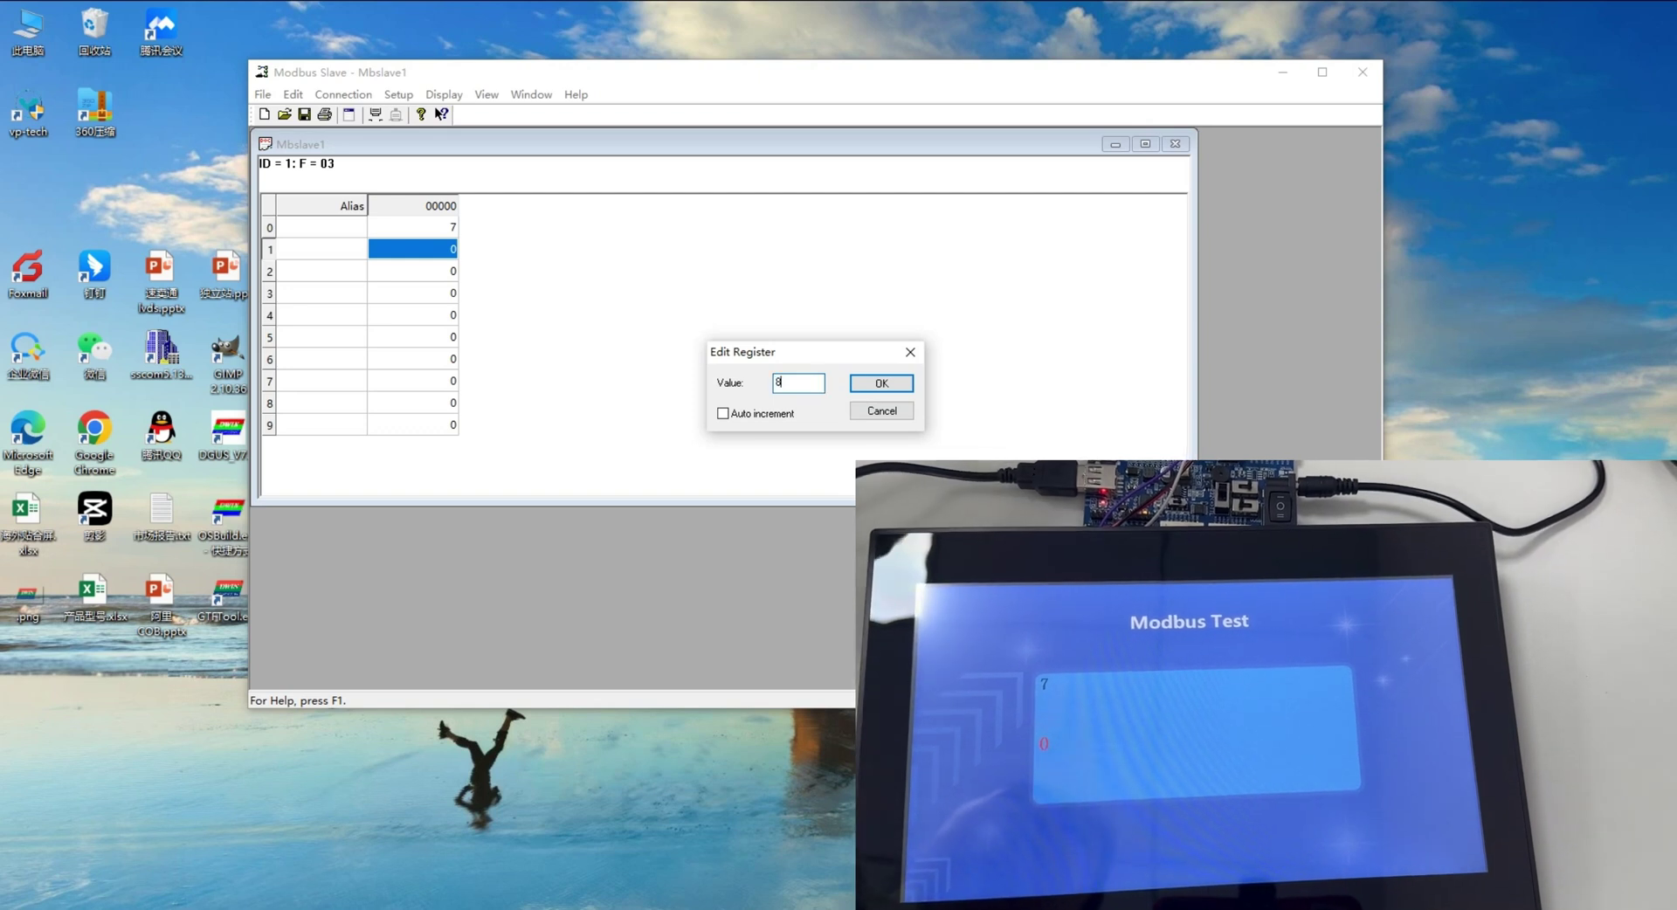
pyautogui.press('Return')
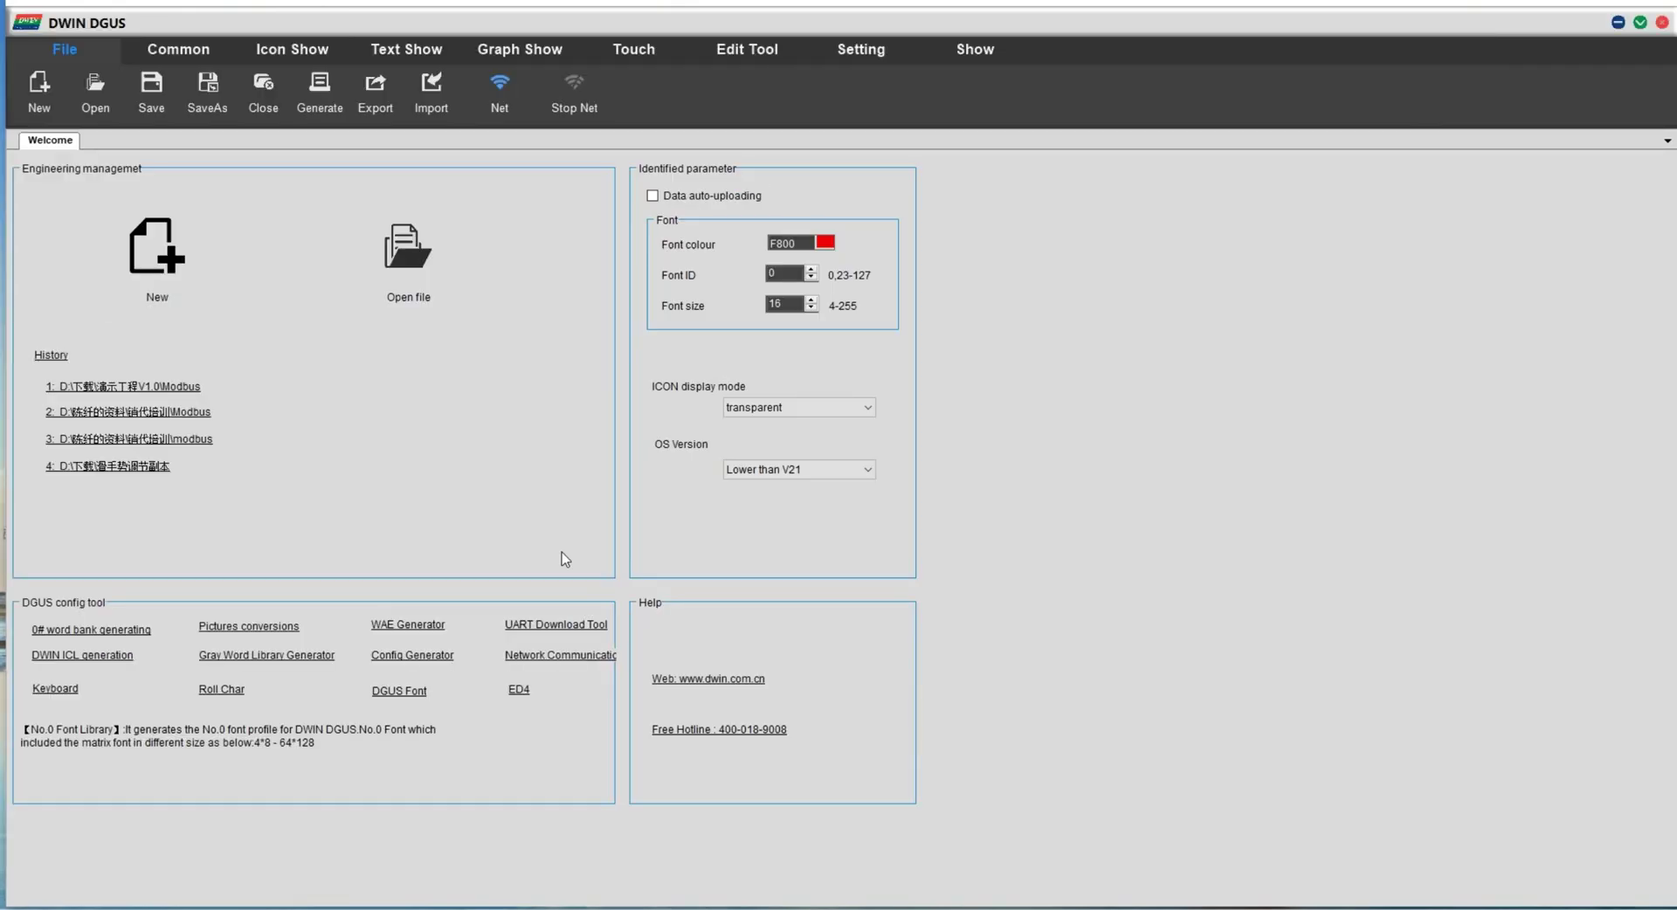
# Step: Create a new 800x480 DGUS project in the Modbus Test folder
pyautogui.click(154, 292)
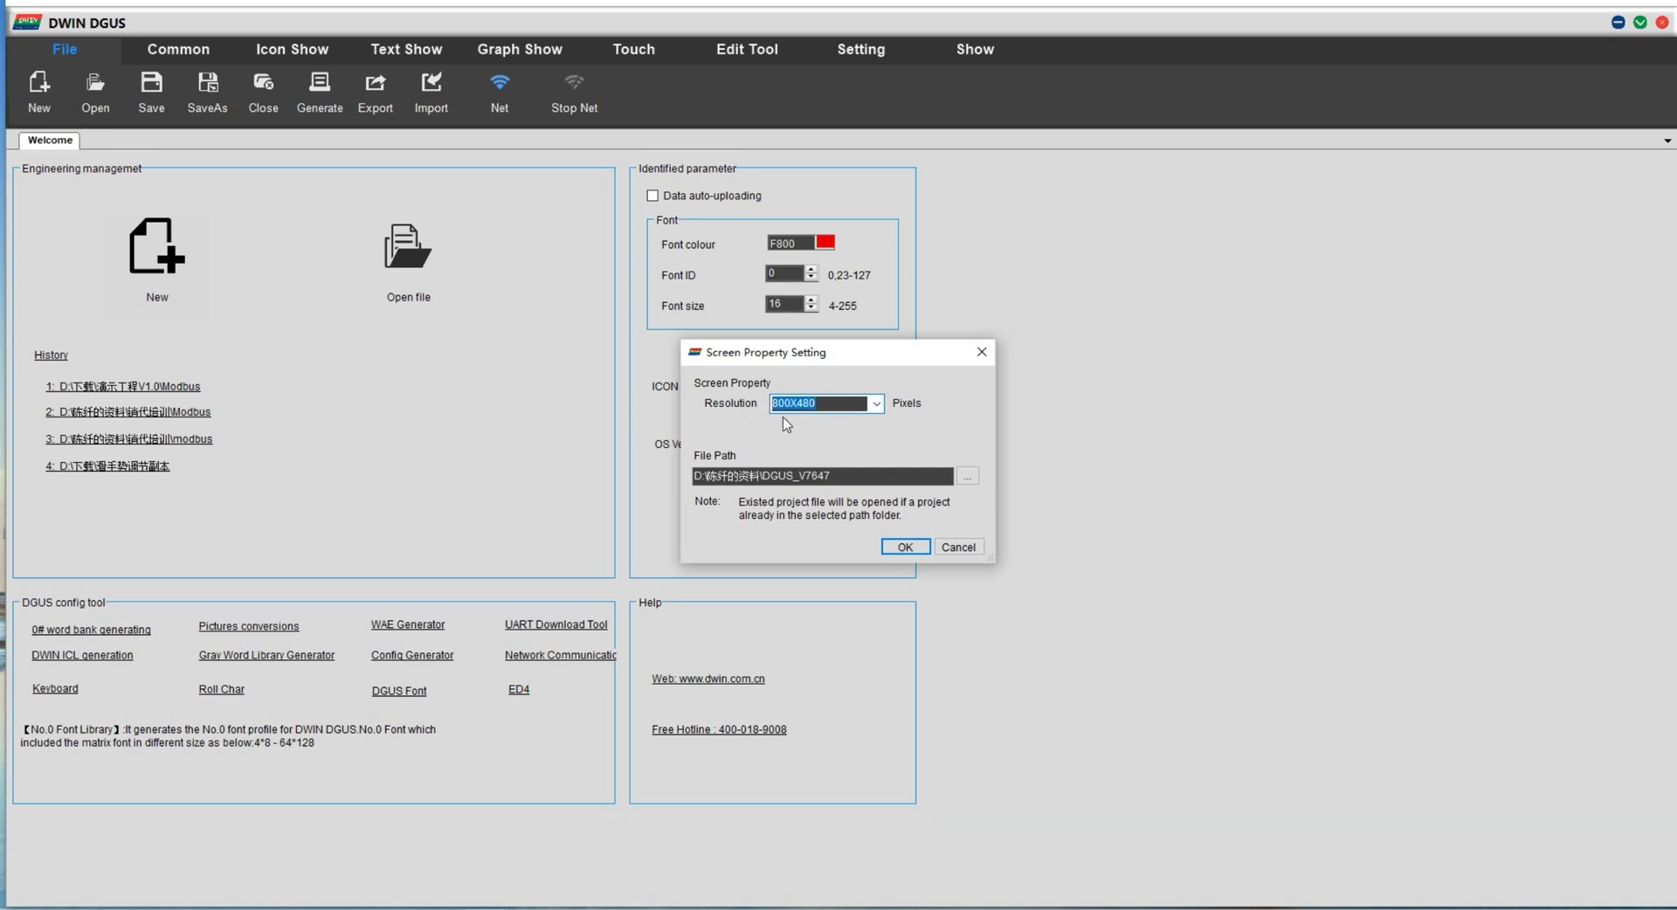
pyautogui.click(967, 475)
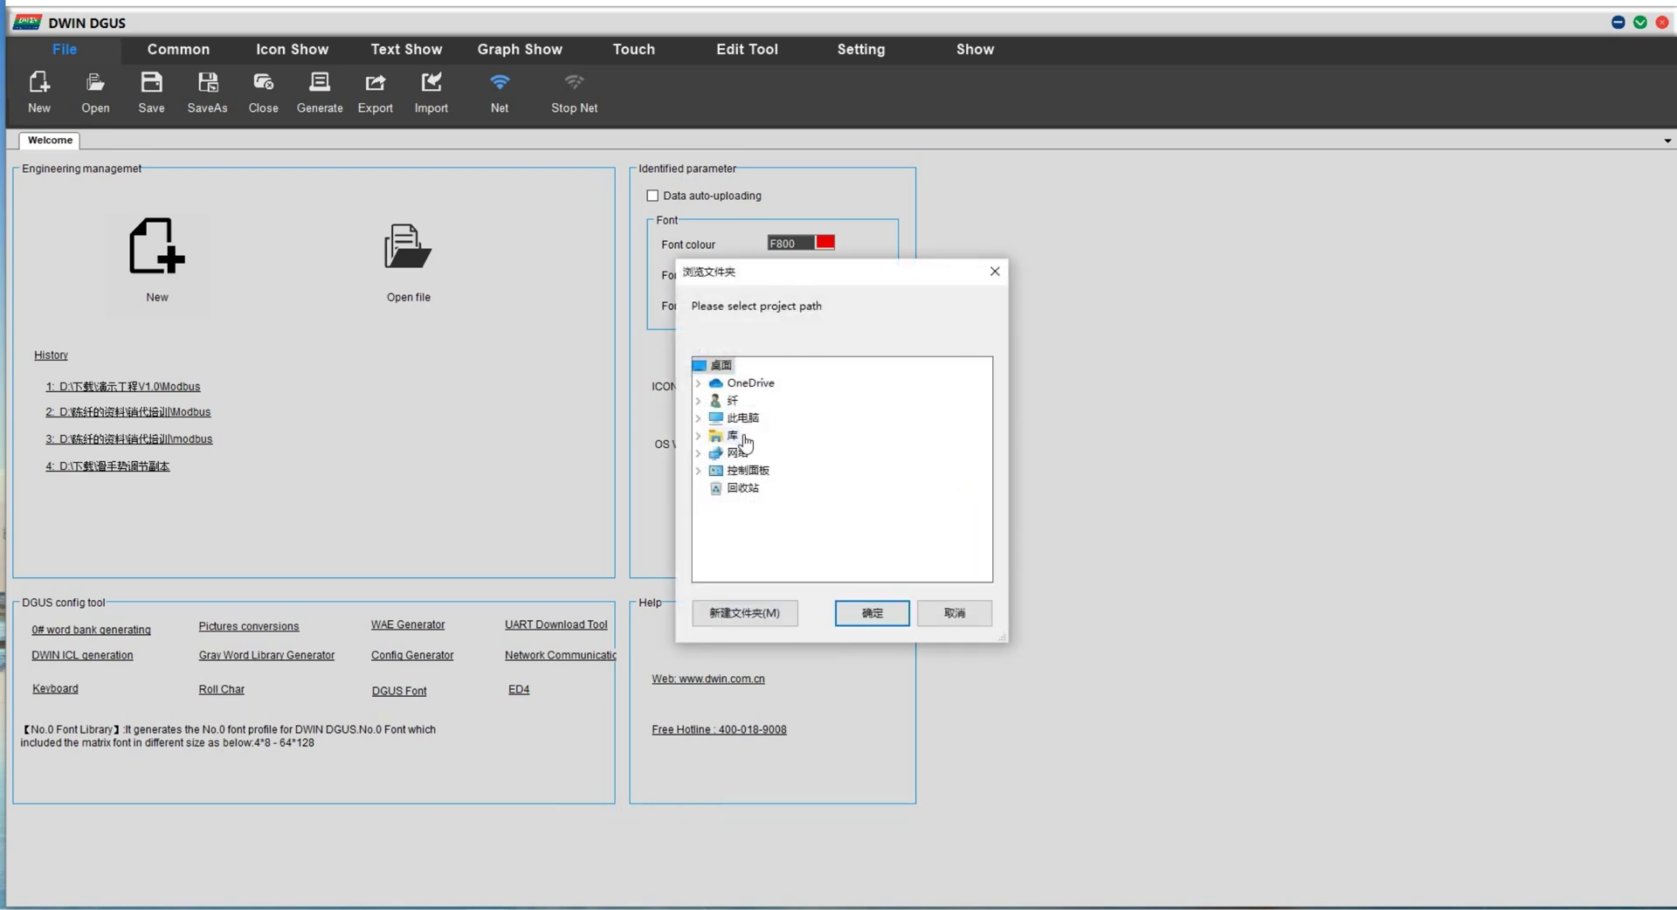
pyautogui.click(867, 610)
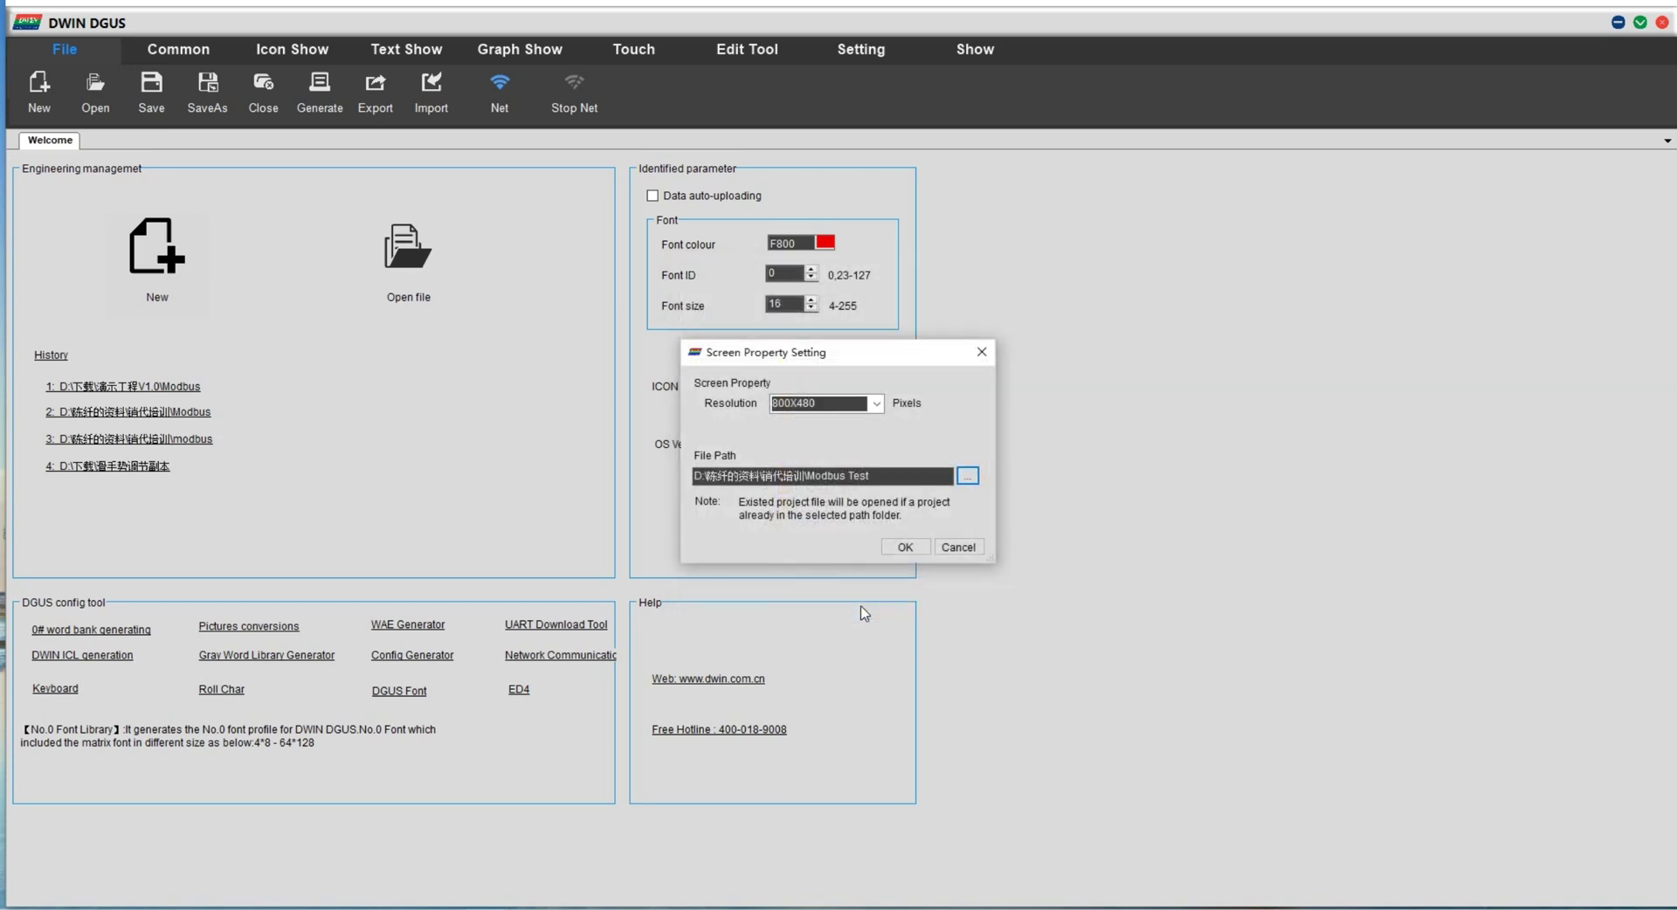
pyautogui.click(905, 547)
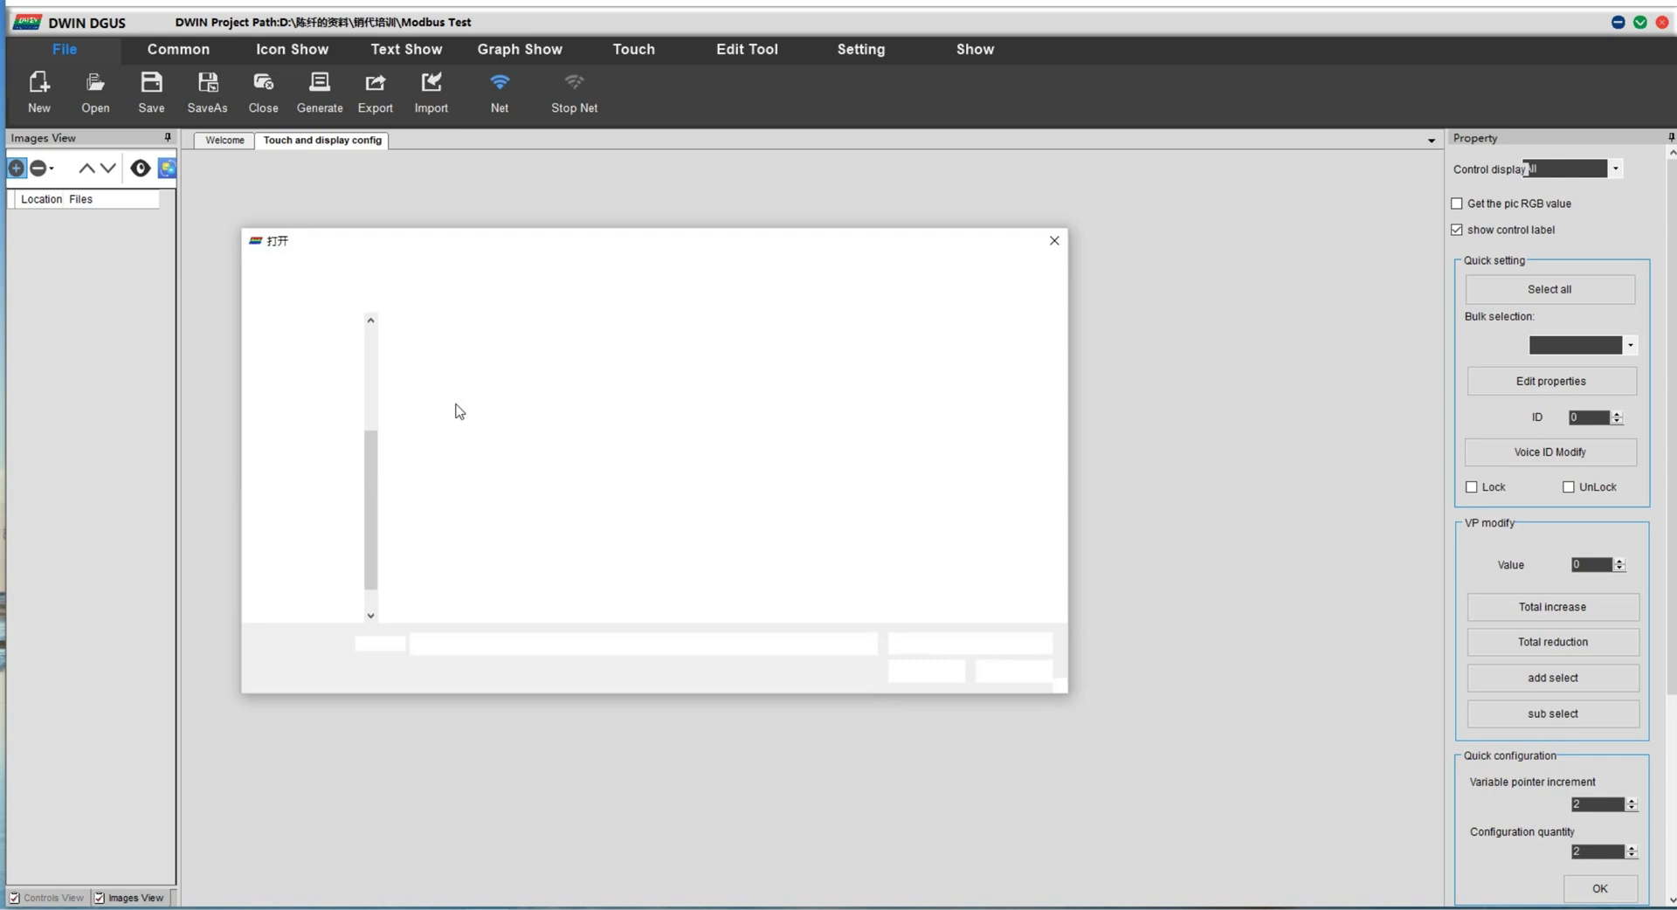
# Step: Import background images 0.bmp and 1.bmp into the project
pyautogui.keyDown('shift'); pyautogui.click(448, 445); pyautogui.keyUp('shift')
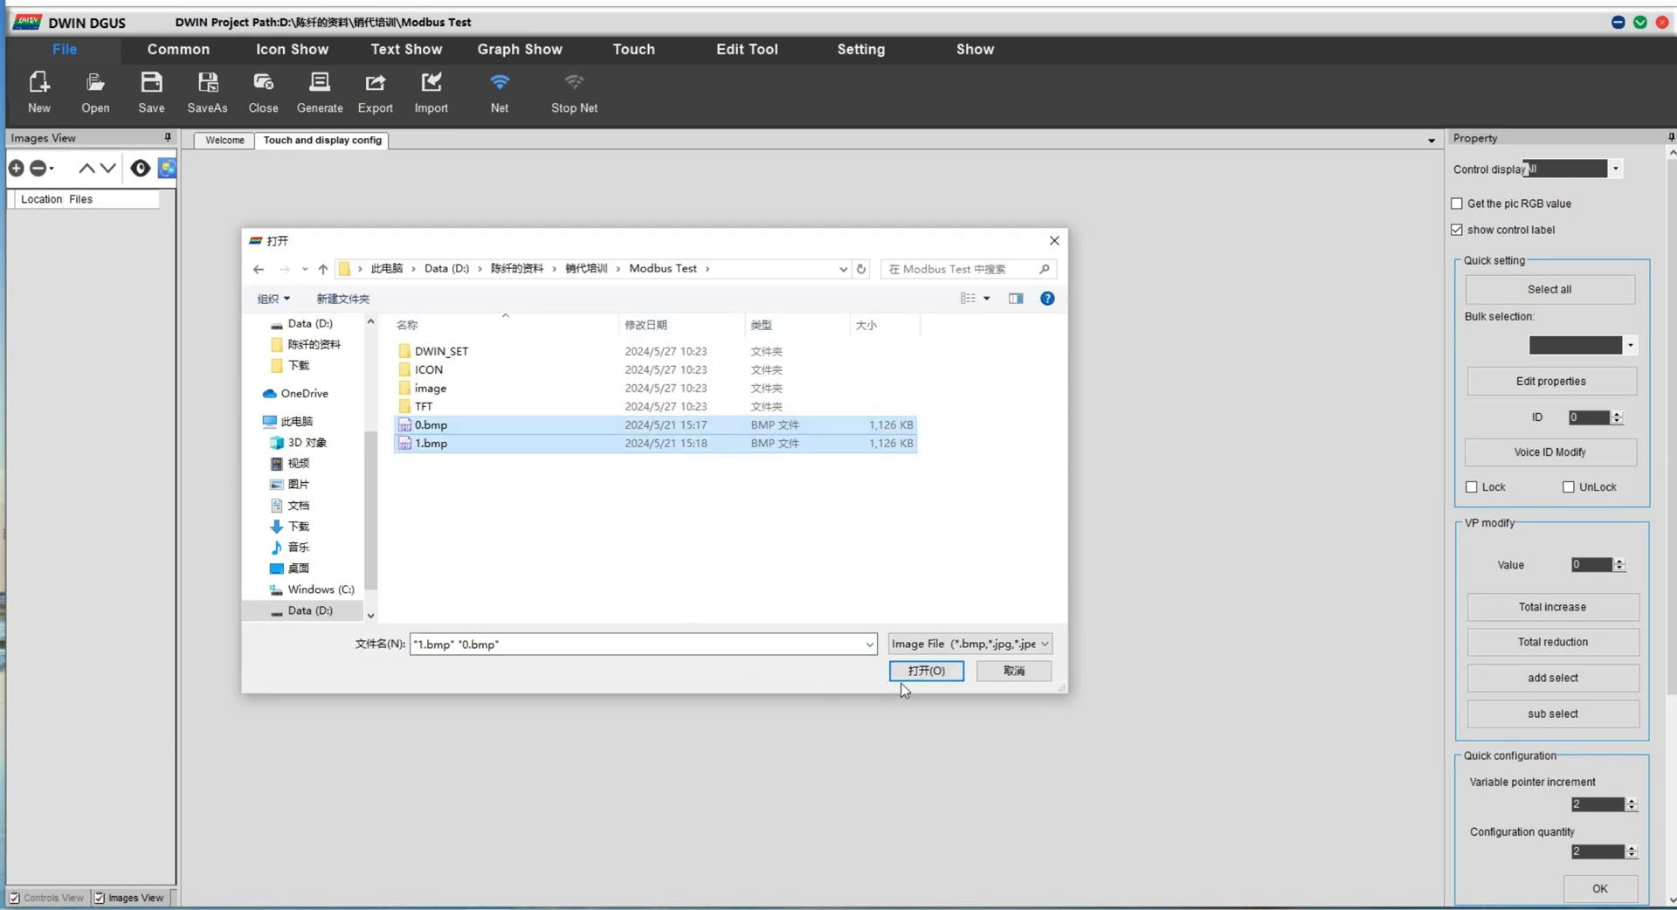
pyautogui.click(908, 674)
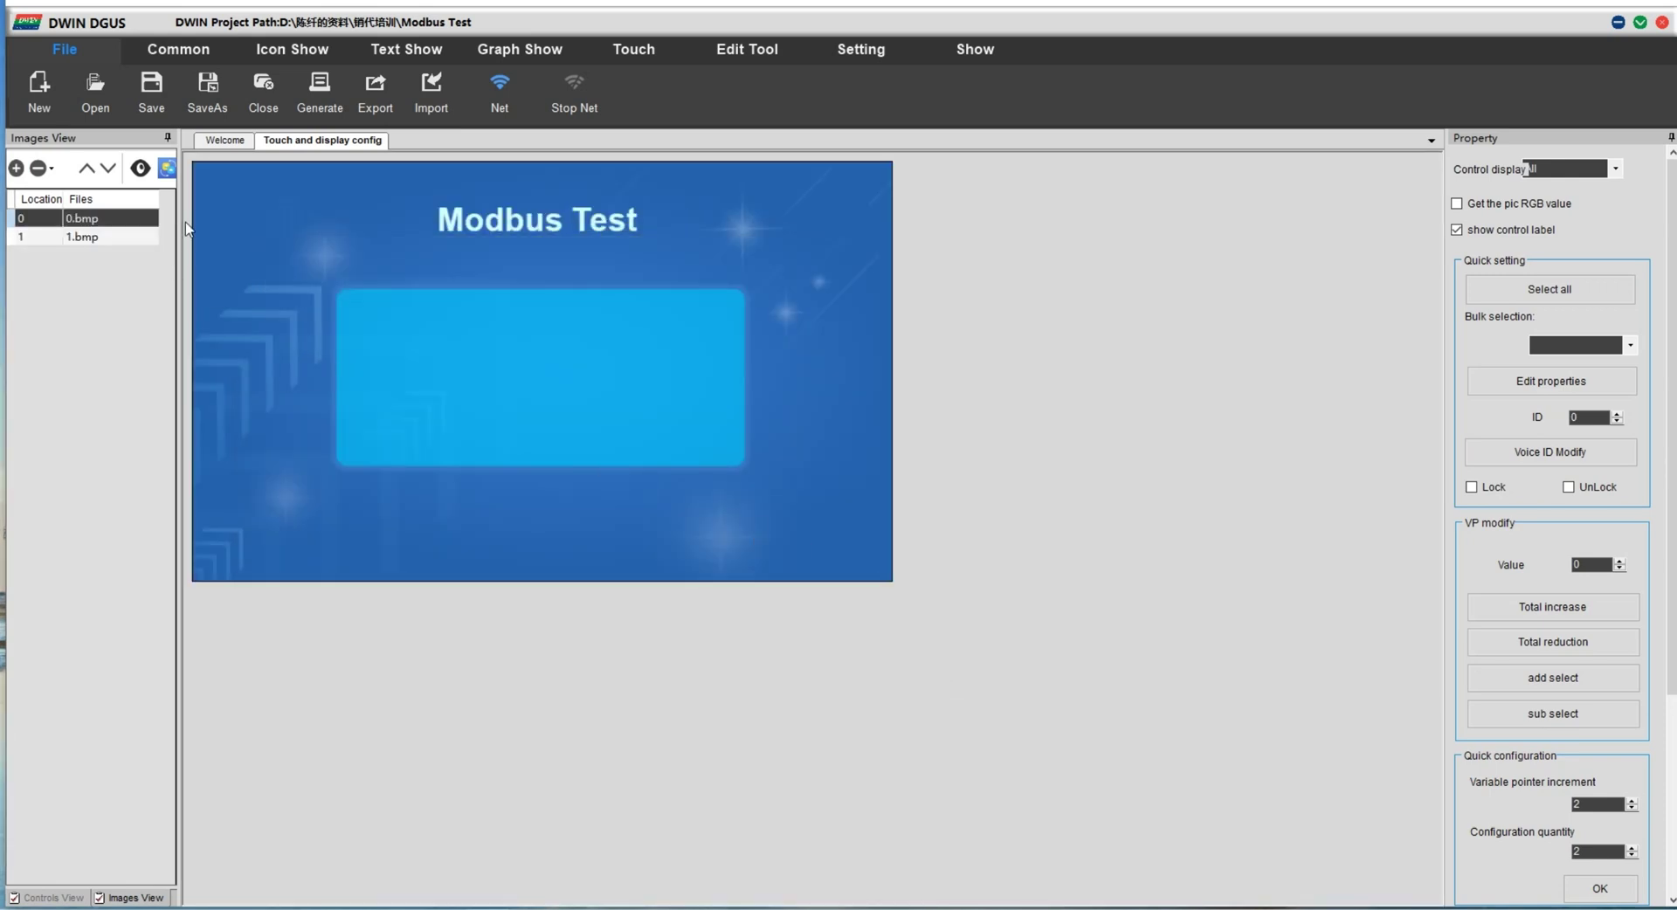
pyautogui.click(229, 142)
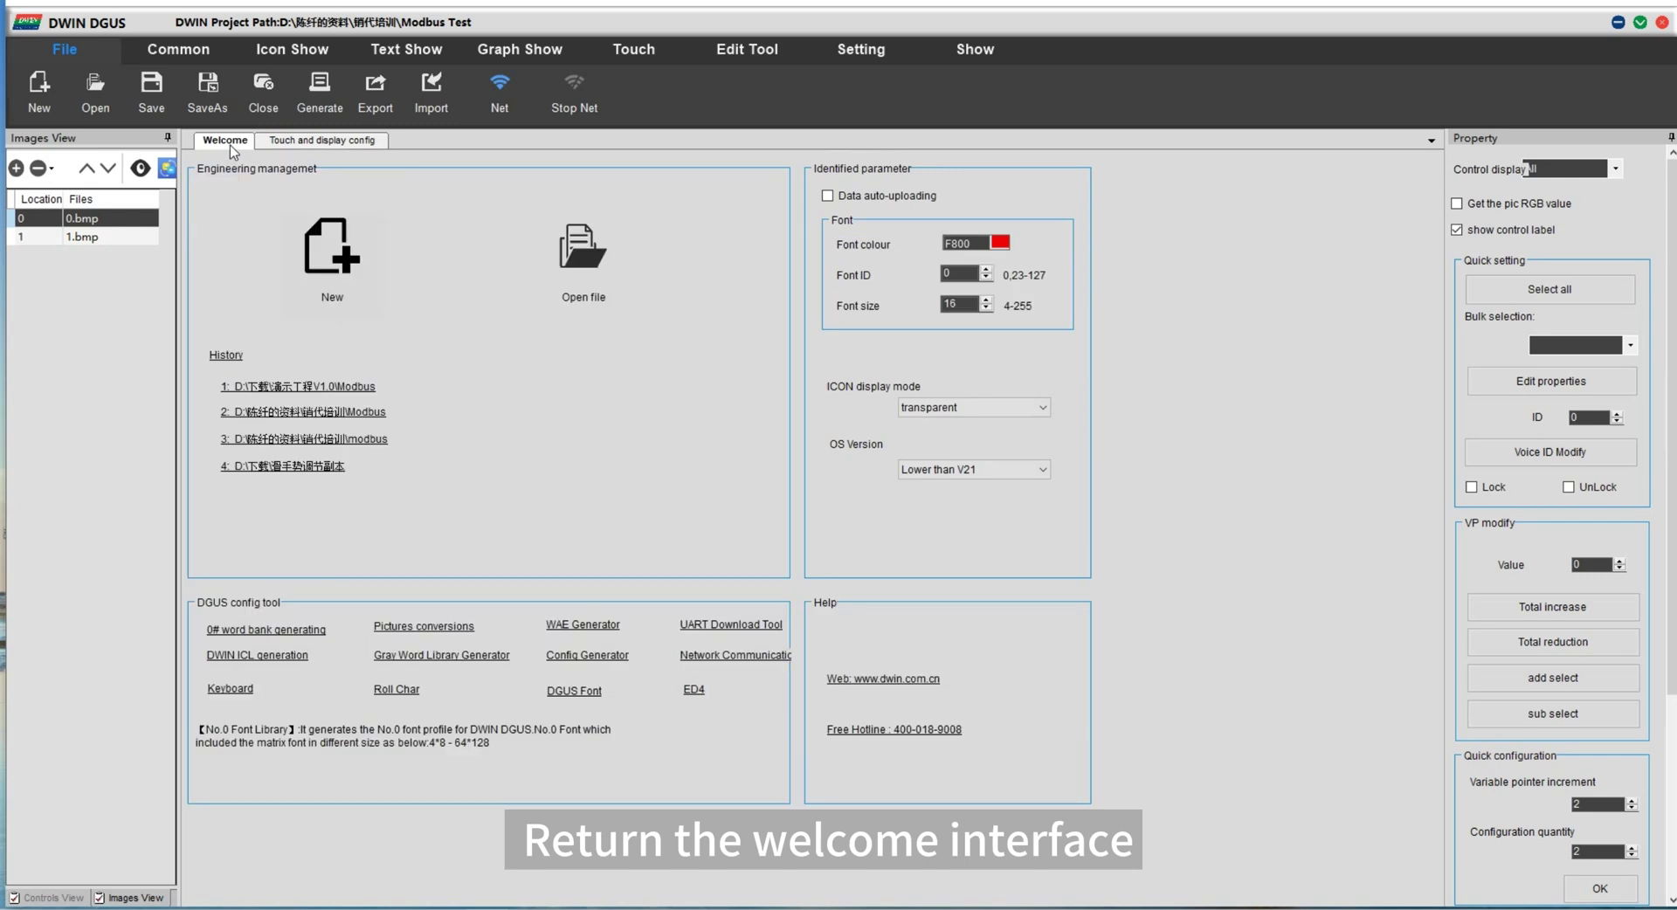
# Step: Compile the DWIN_SET images into a 58 KB 23.icl file saved in DWIN_SET
pyautogui.click(280, 657)
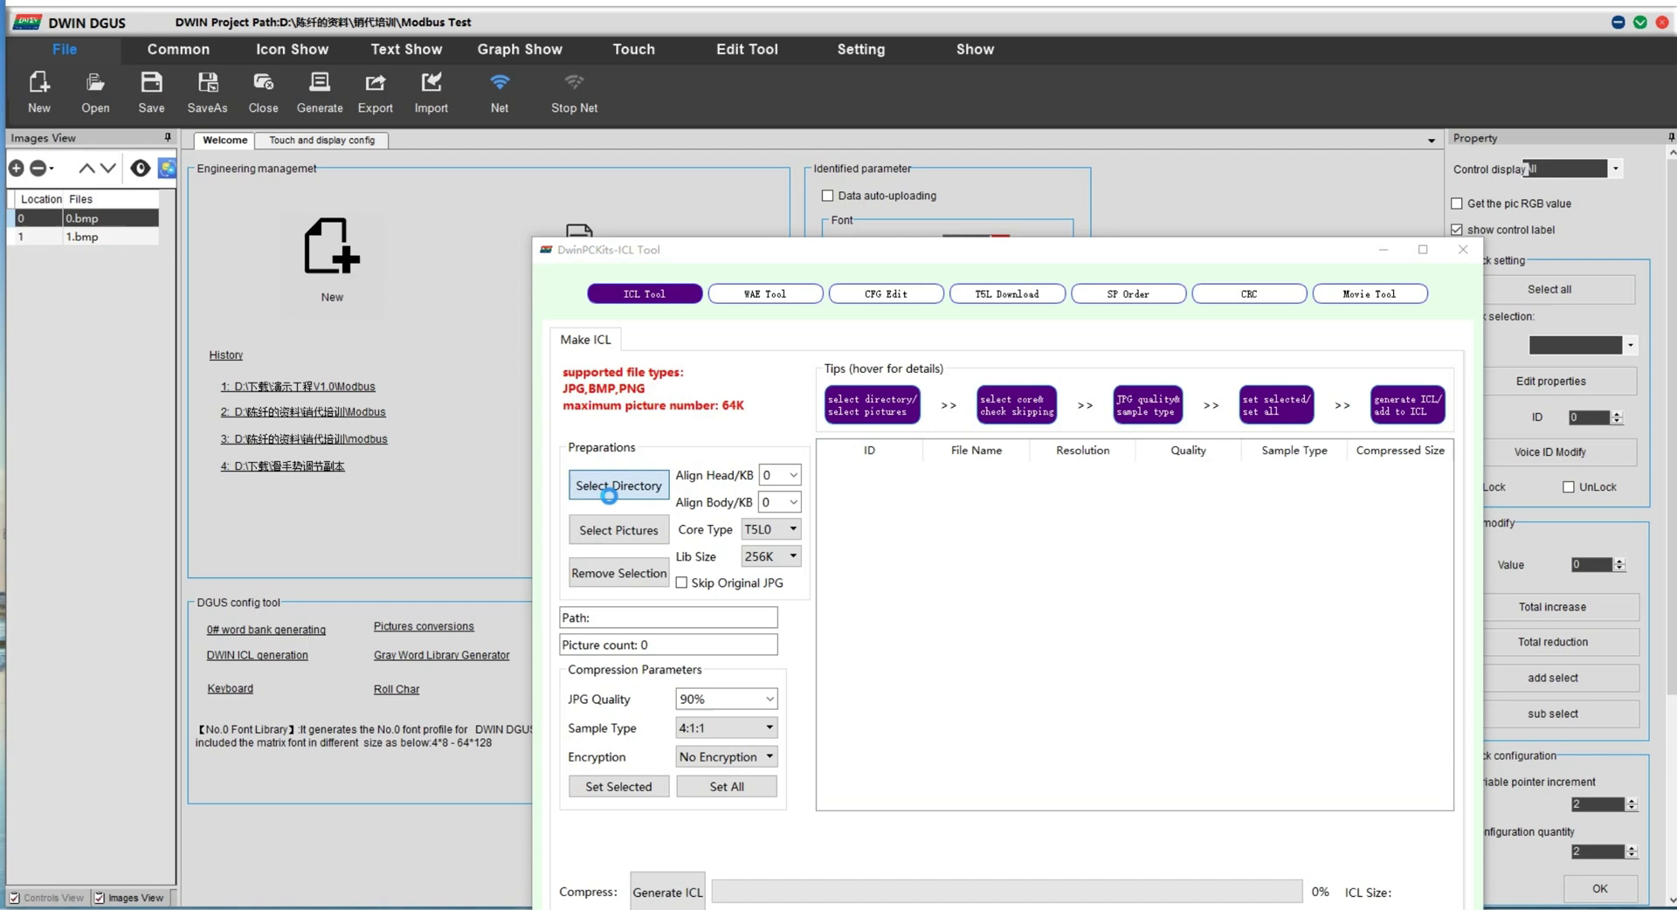
pyautogui.click(616, 482)
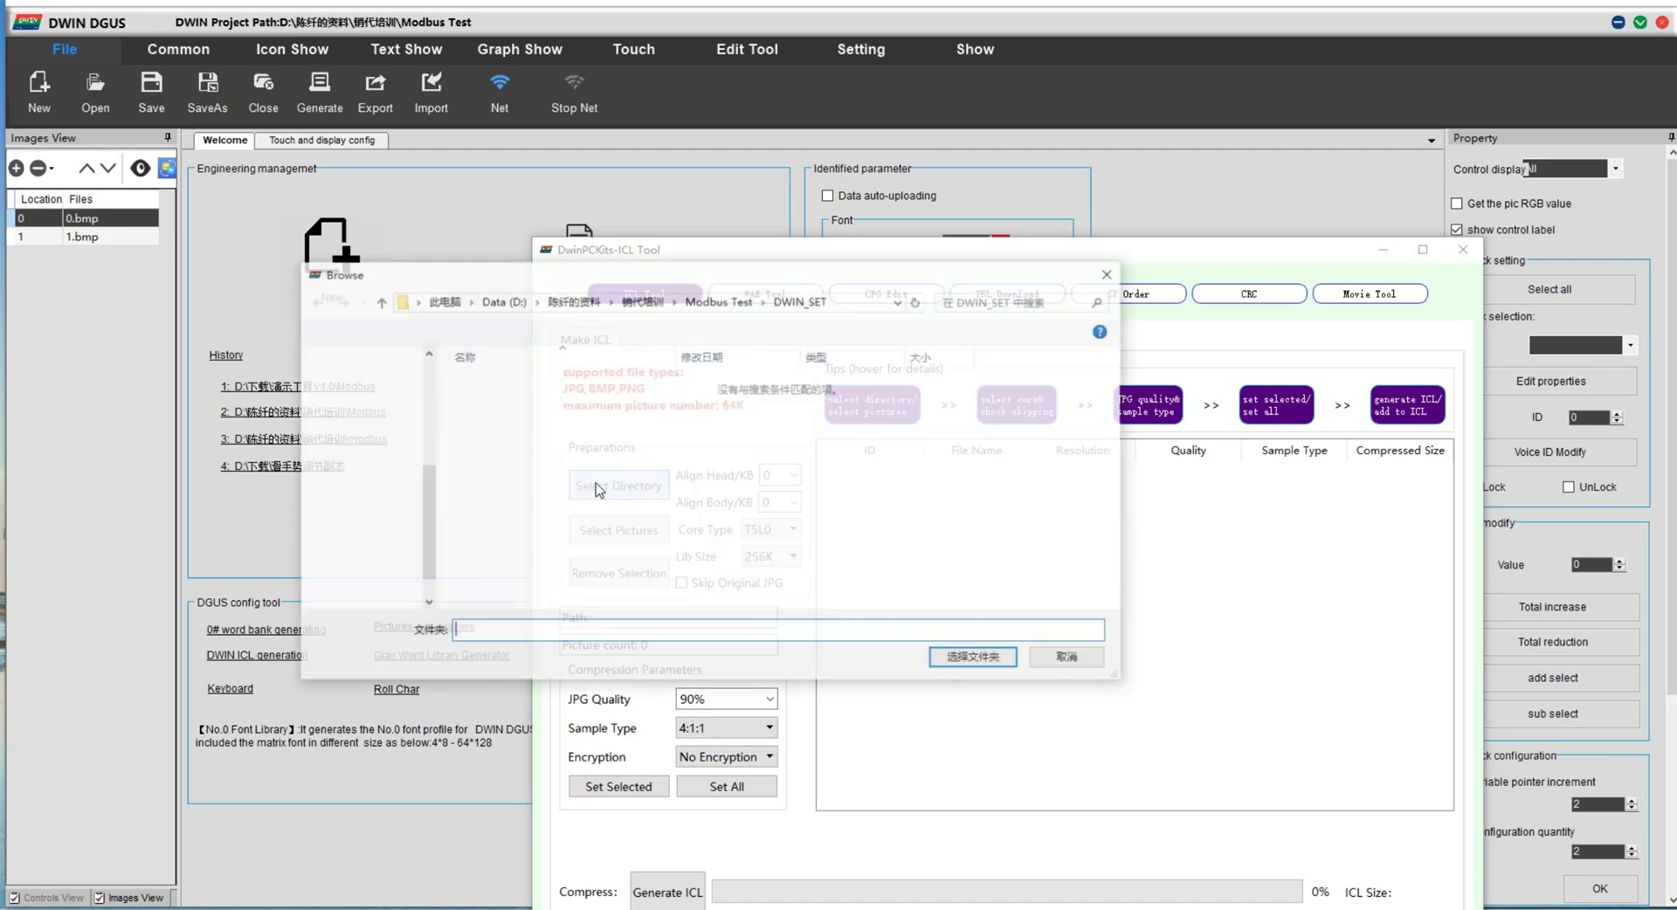
pyautogui.click(975, 659)
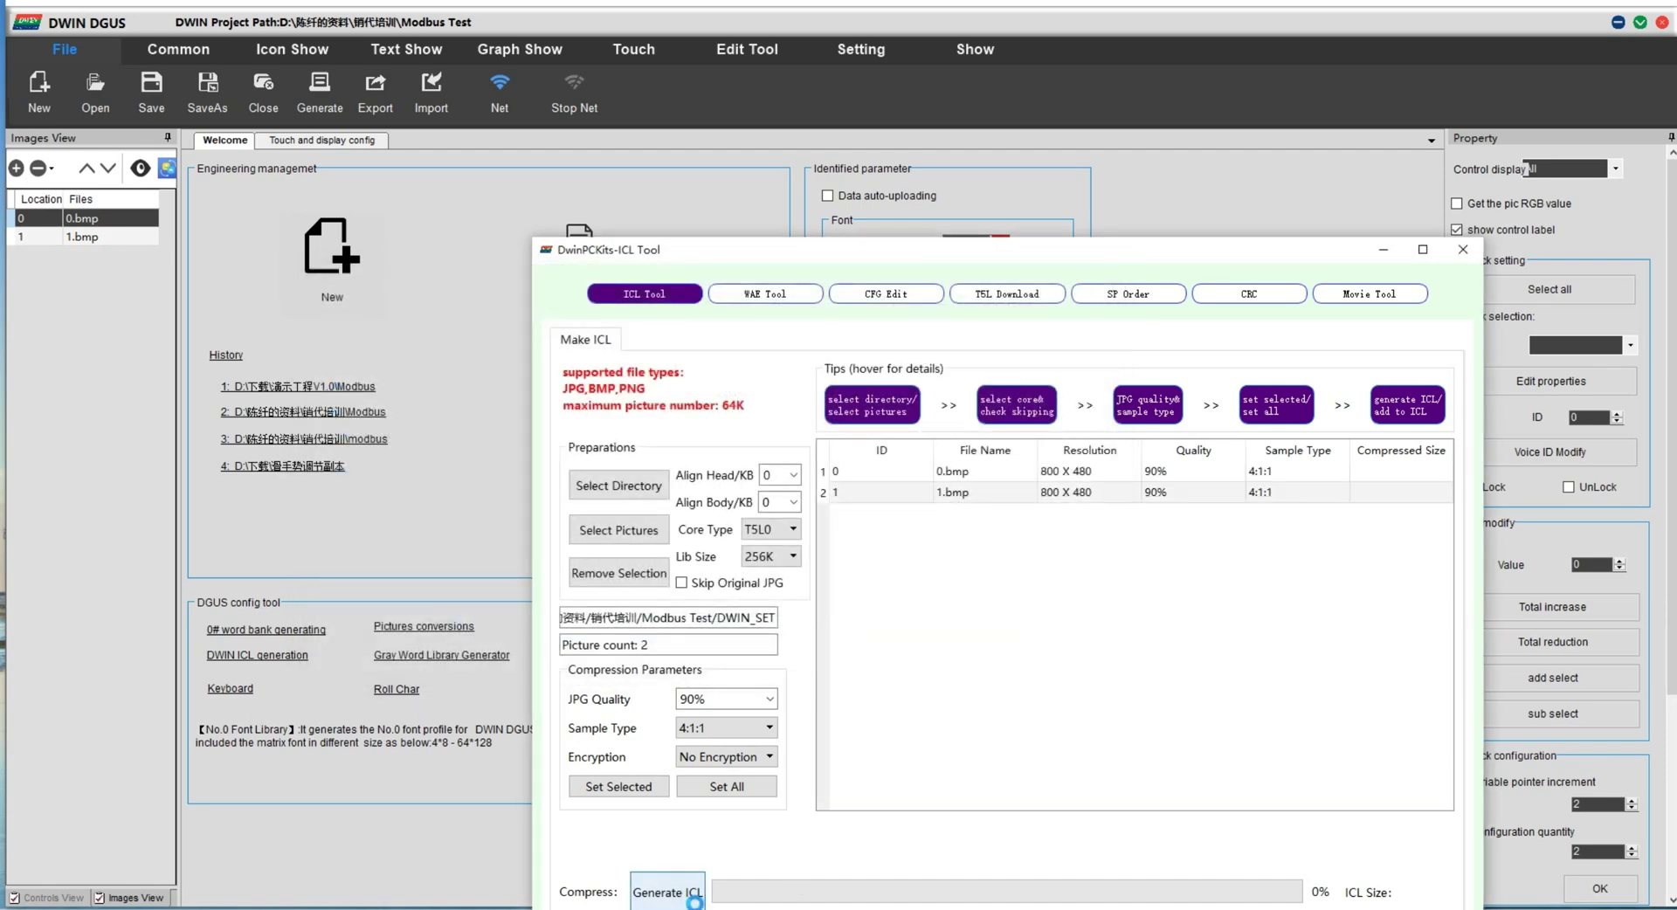
pyautogui.click(684, 894)
pyautogui.write('23')
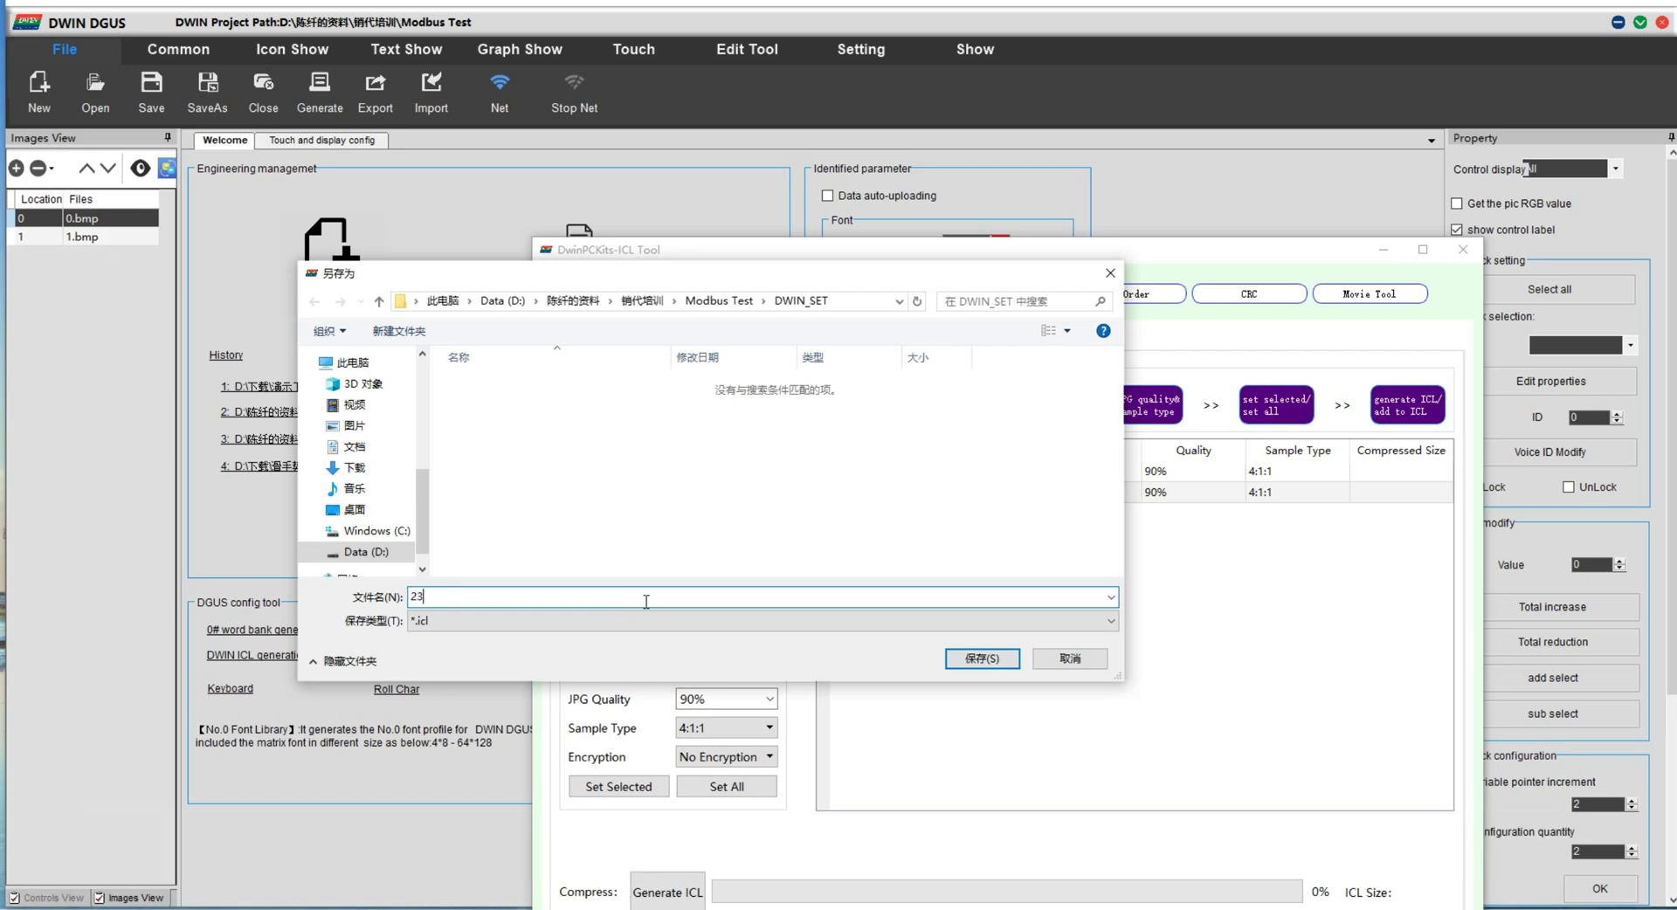
pyautogui.click(1007, 663)
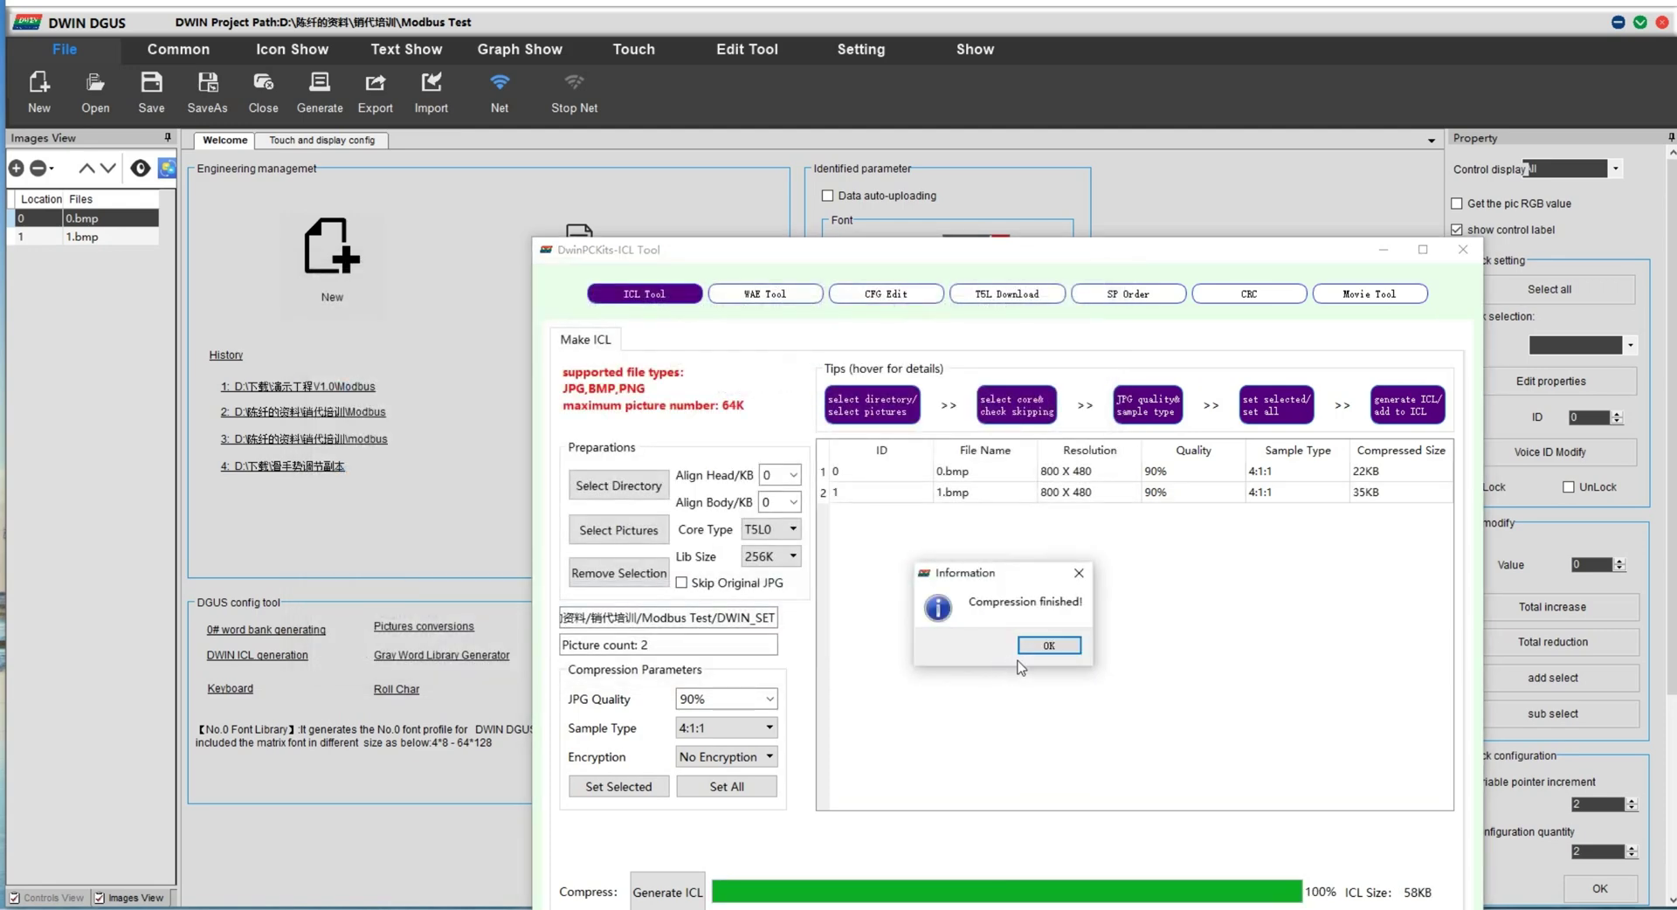
pyautogui.click(1073, 645)
pyautogui.click(1473, 254)
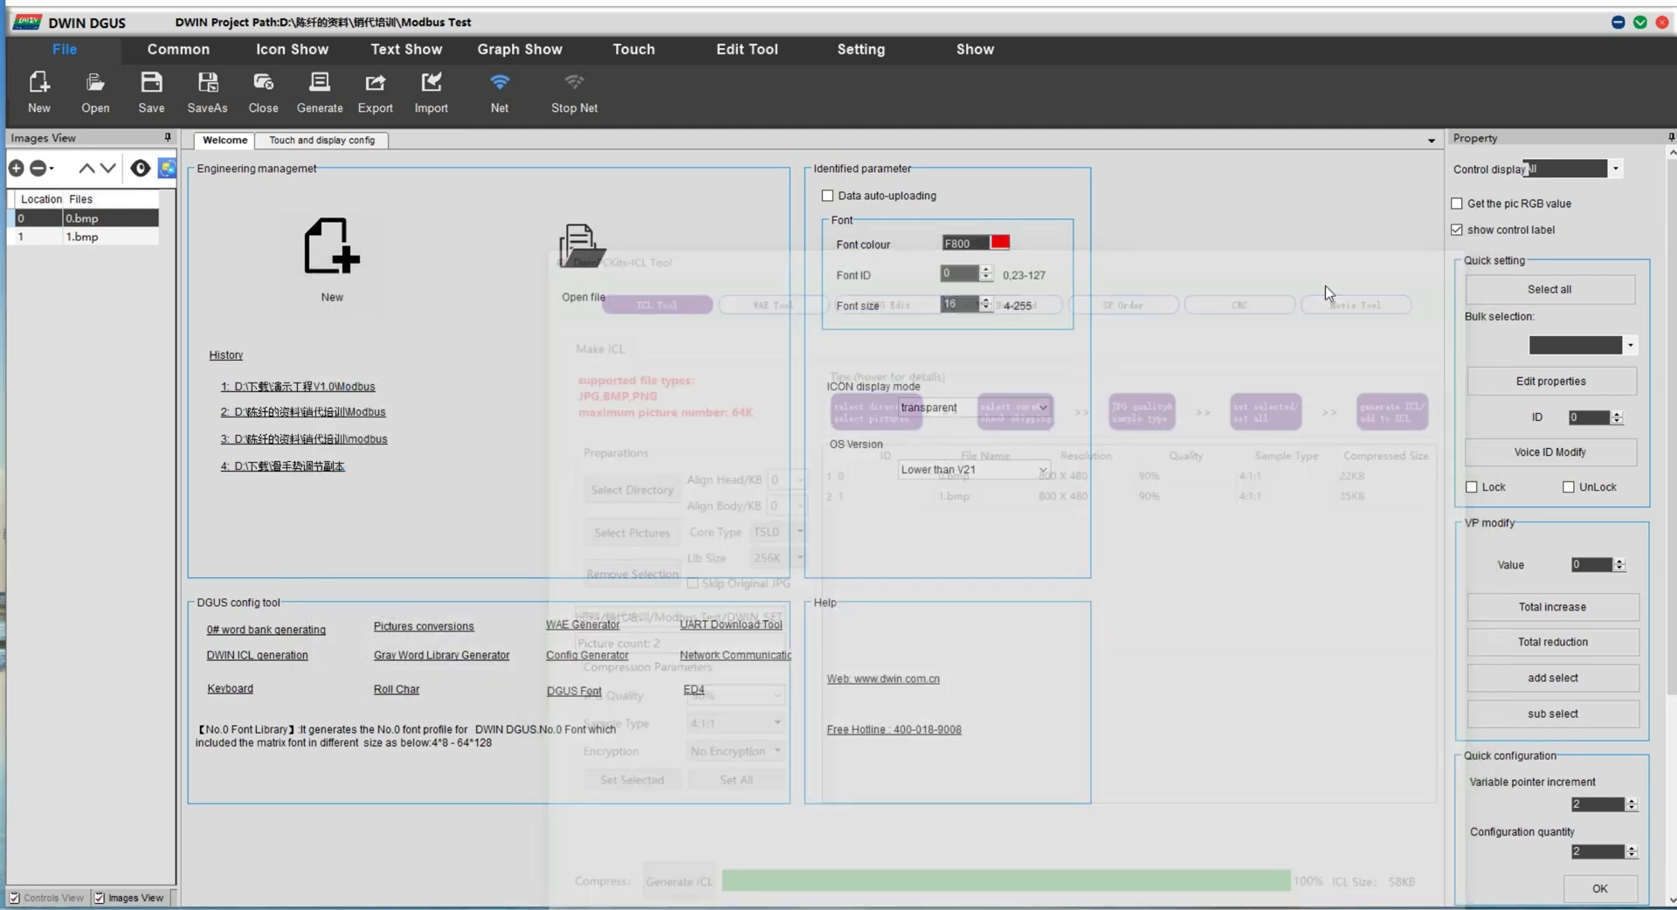
pyautogui.click(317, 142)
# Step: Draw a data variable display over the light-blue panel with black text and 6 integer digits
pyautogui.click(406, 49)
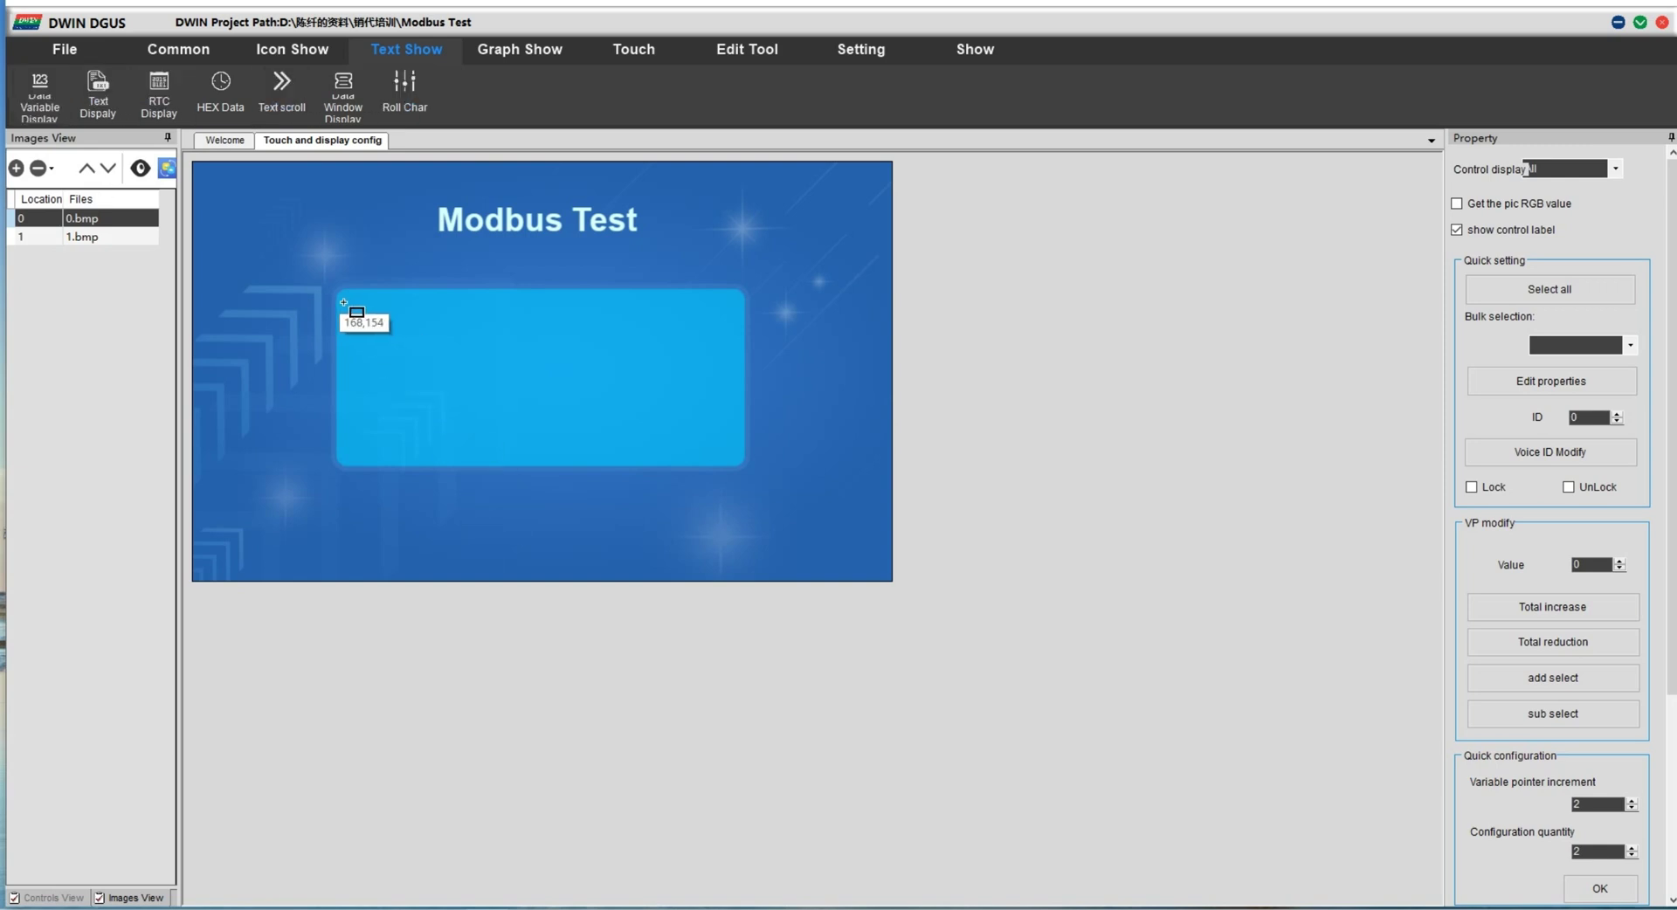
pyautogui.moveTo(338, 288)
pyautogui.mouseDown()
pyautogui.moveTo(545, 478)
pyautogui.moveTo(746, 465)
pyautogui.mouseUp()
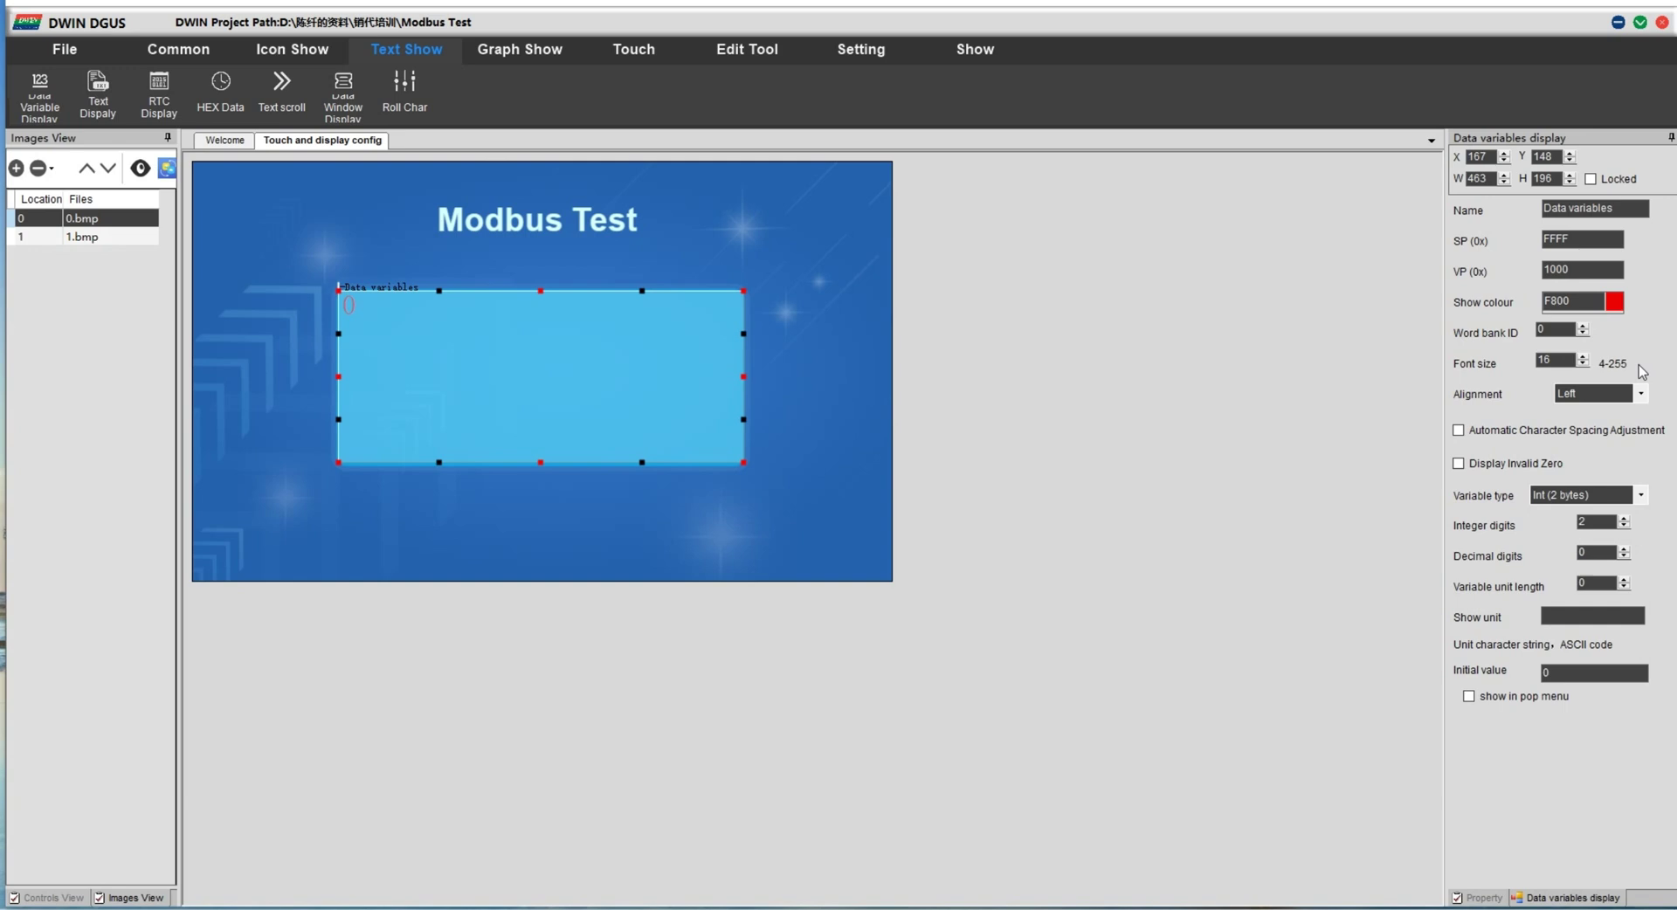
pyautogui.click(1615, 303)
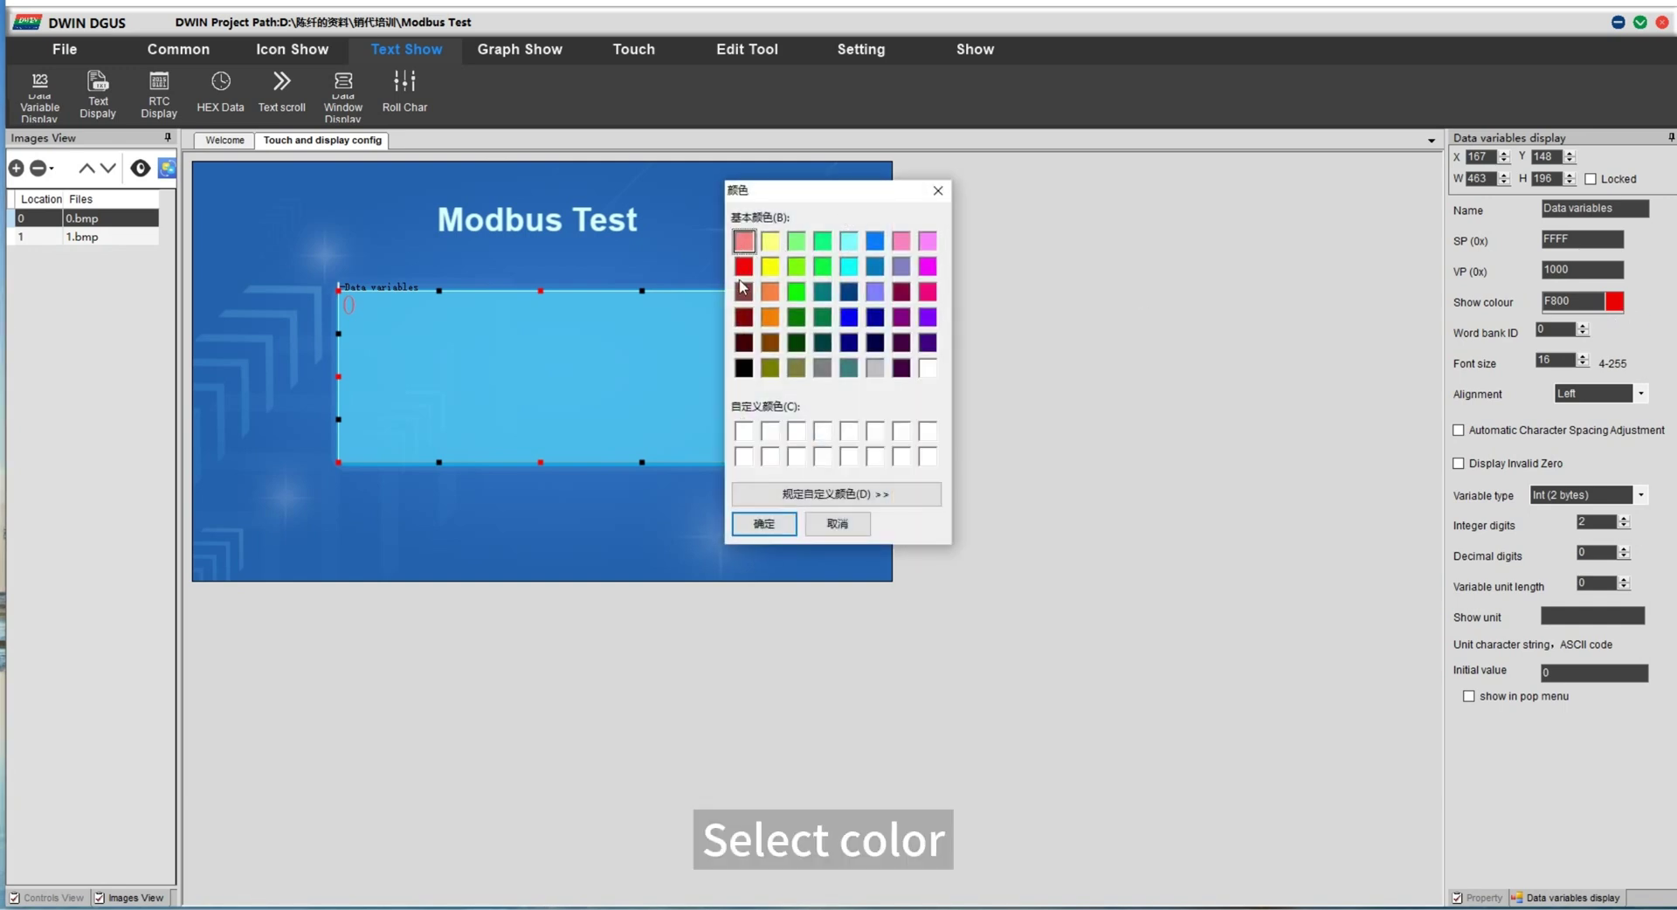
pyautogui.click(744, 374)
pyautogui.click(790, 525)
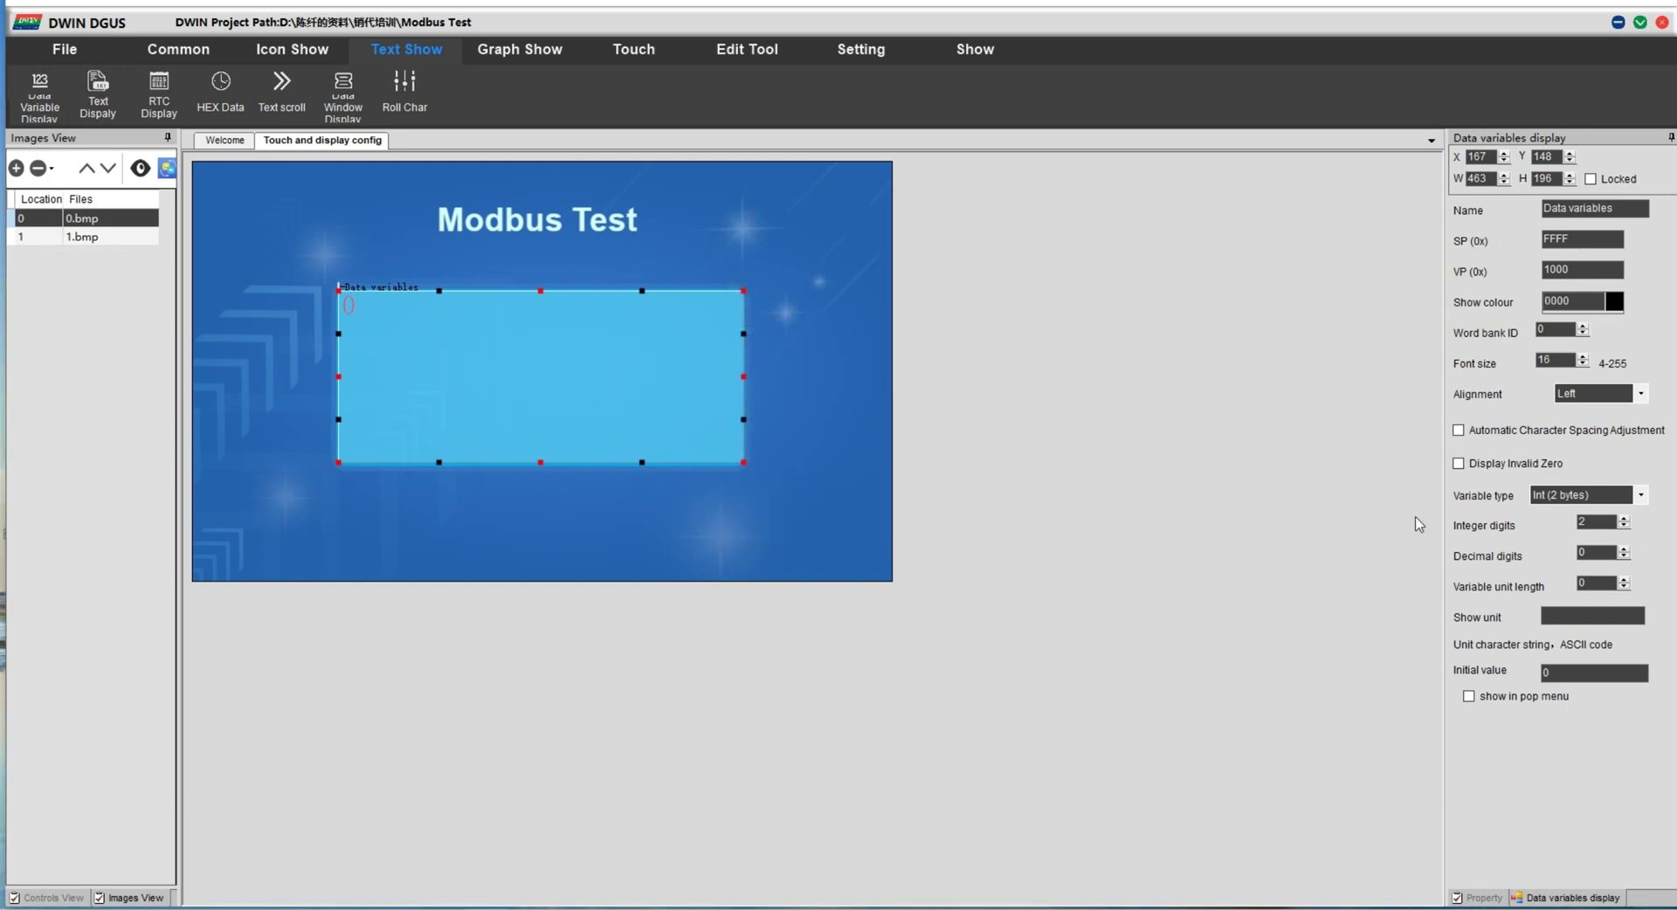
pyautogui.write('6')
pyautogui.click(631, 51)
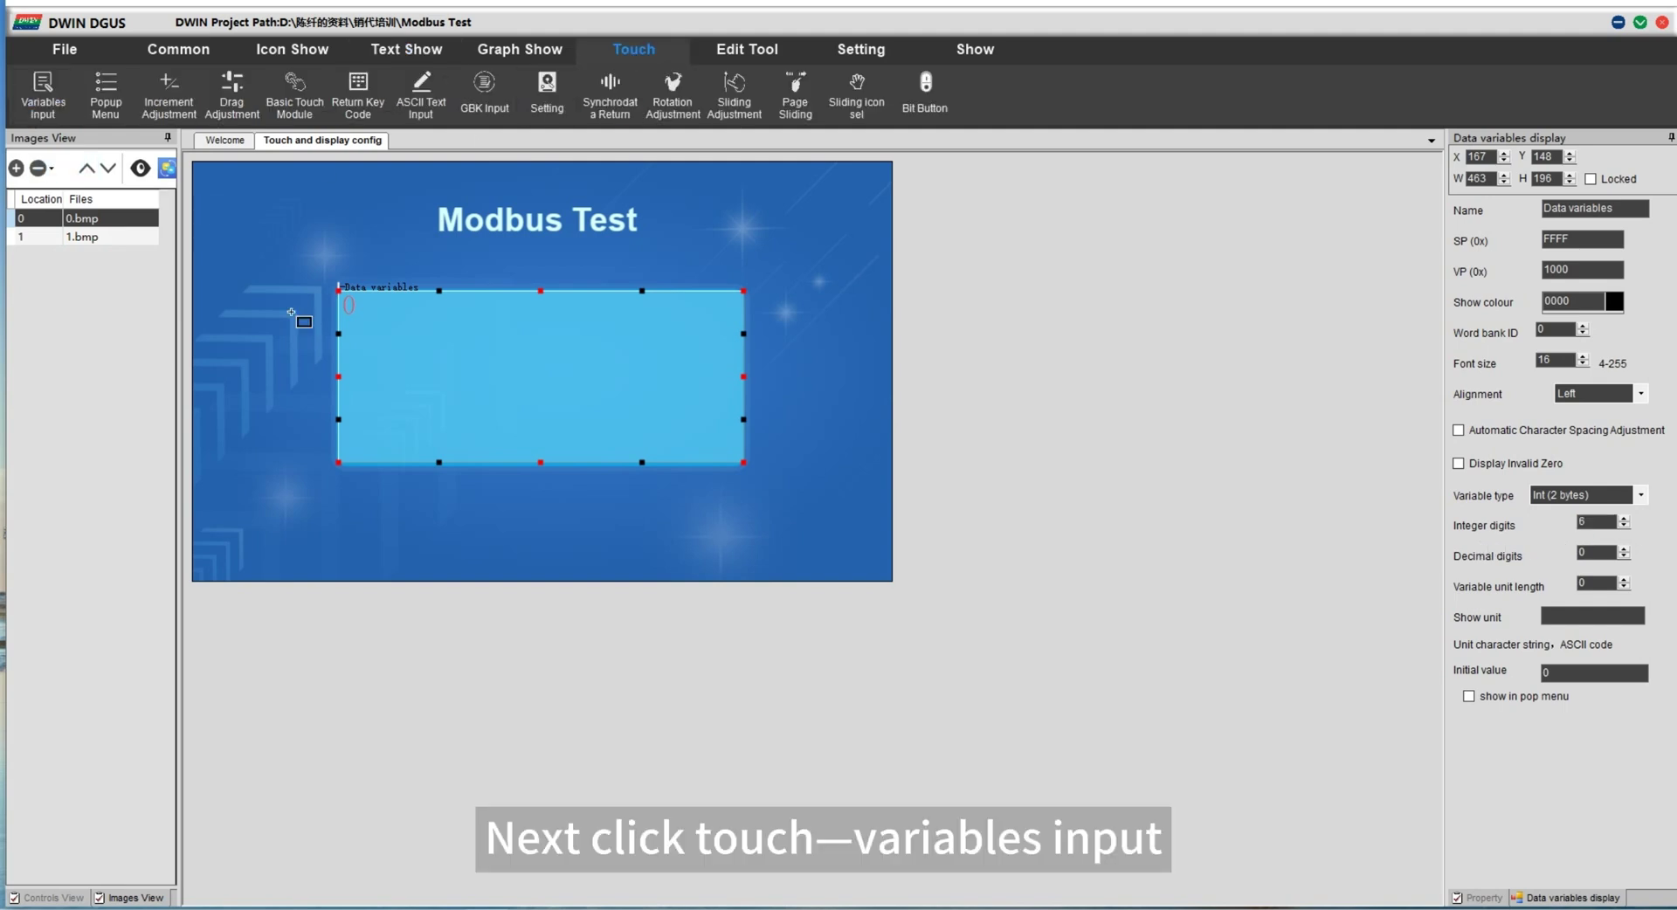
# Step: Add a data input area over the panel: VP 1000, direct display, keypad on other page
pyautogui.moveTo(341, 291)
pyautogui.mouseDown()
pyautogui.moveTo(718, 465)
pyautogui.moveTo(748, 460)
pyautogui.mouseUp()
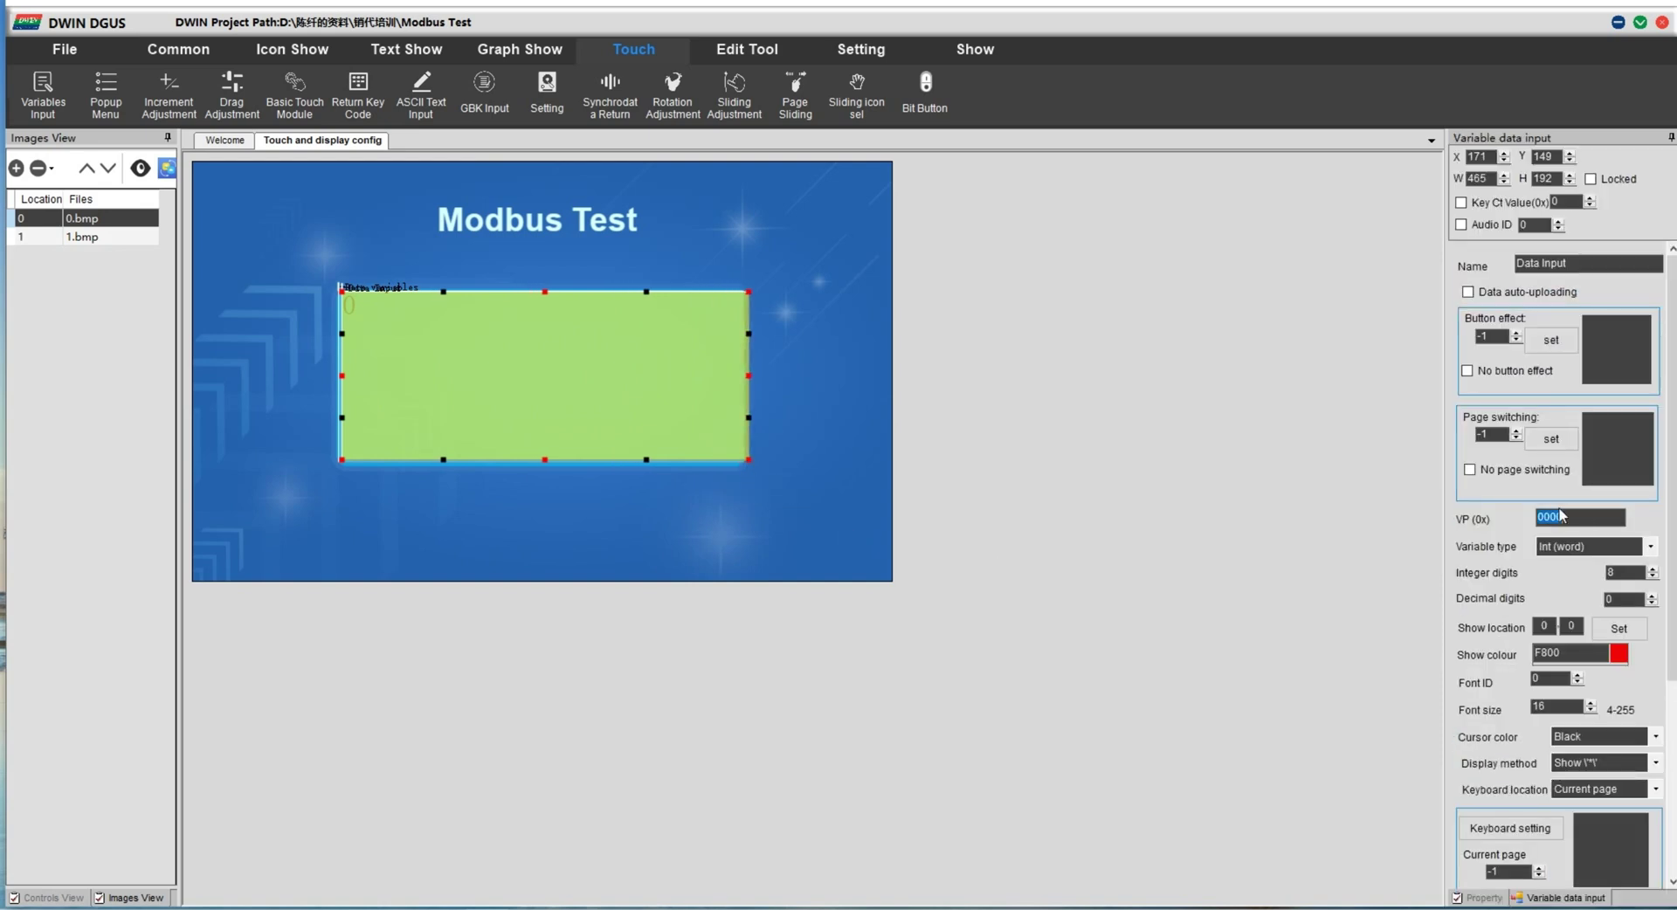
pyautogui.write('1')
pyautogui.moveTo(1674, 637); pyautogui.dragTo(1673, 682)
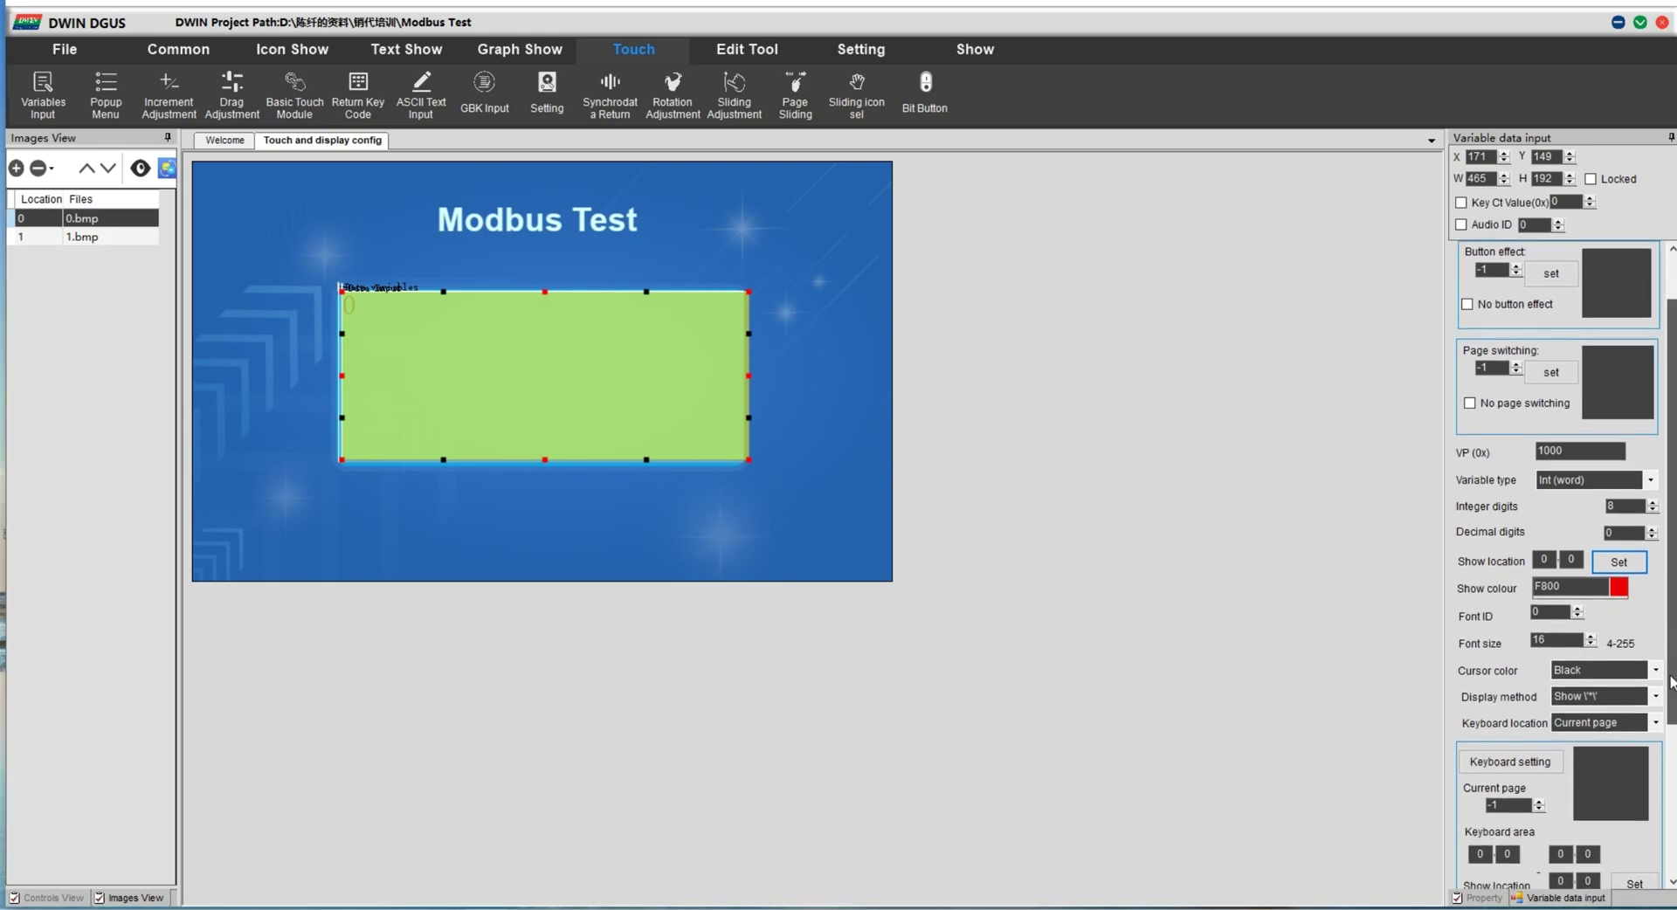
pyautogui.click(1654, 697)
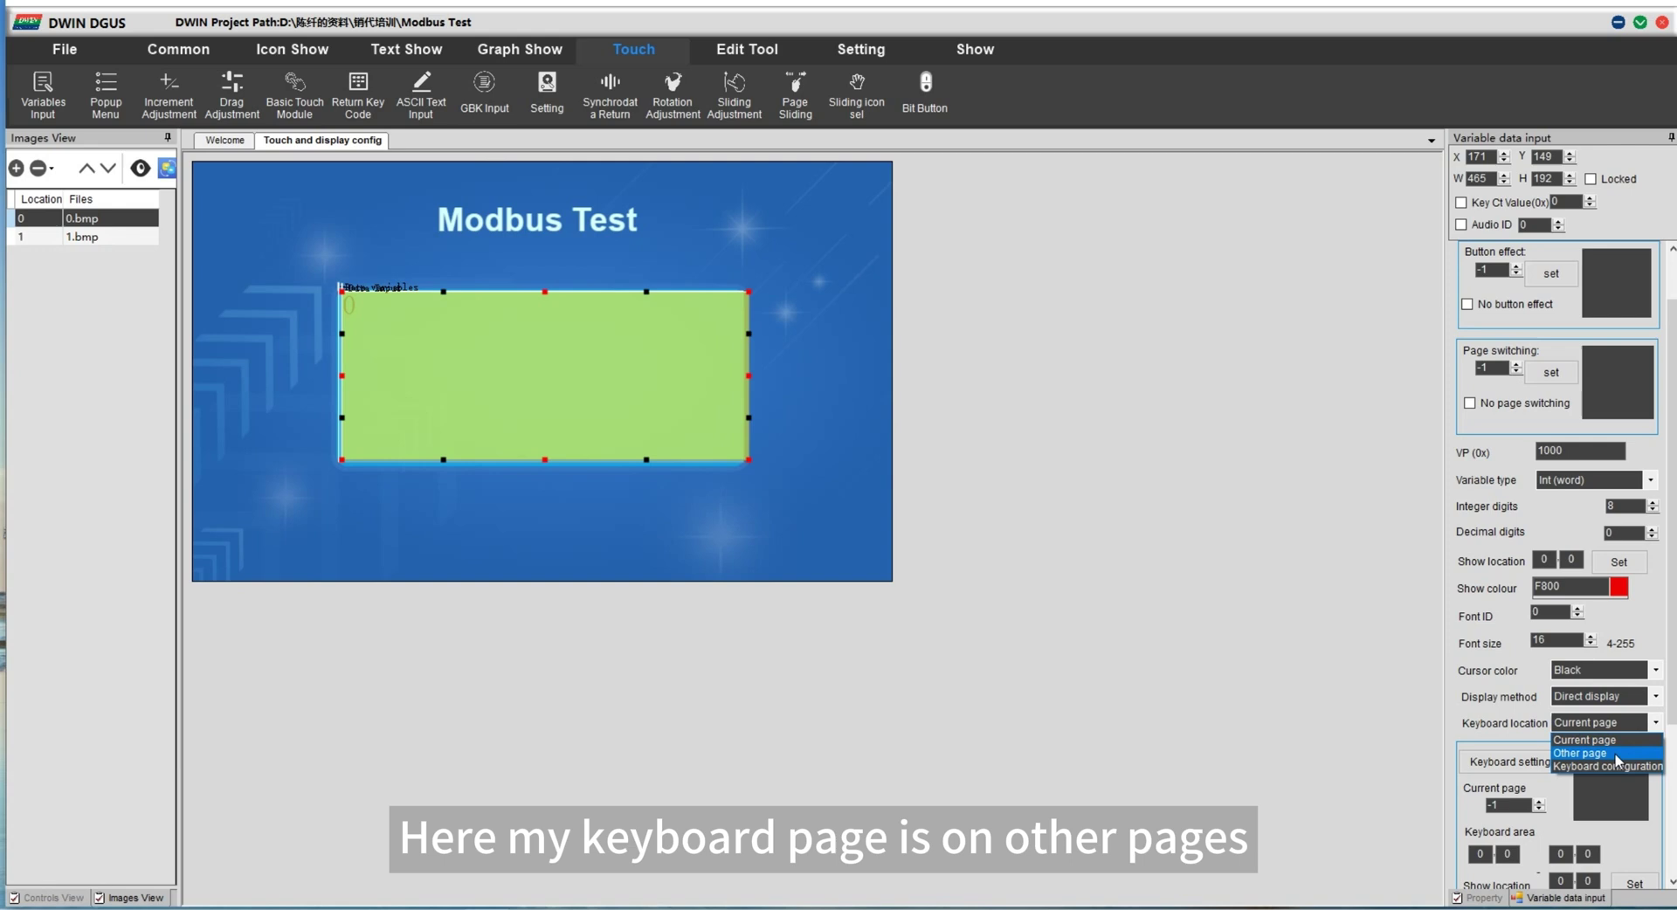
pyautogui.click(1614, 754)
# Step: Set the input's keypad to the 511,208–771,478 area of 1.bmp
pyautogui.click(1535, 763)
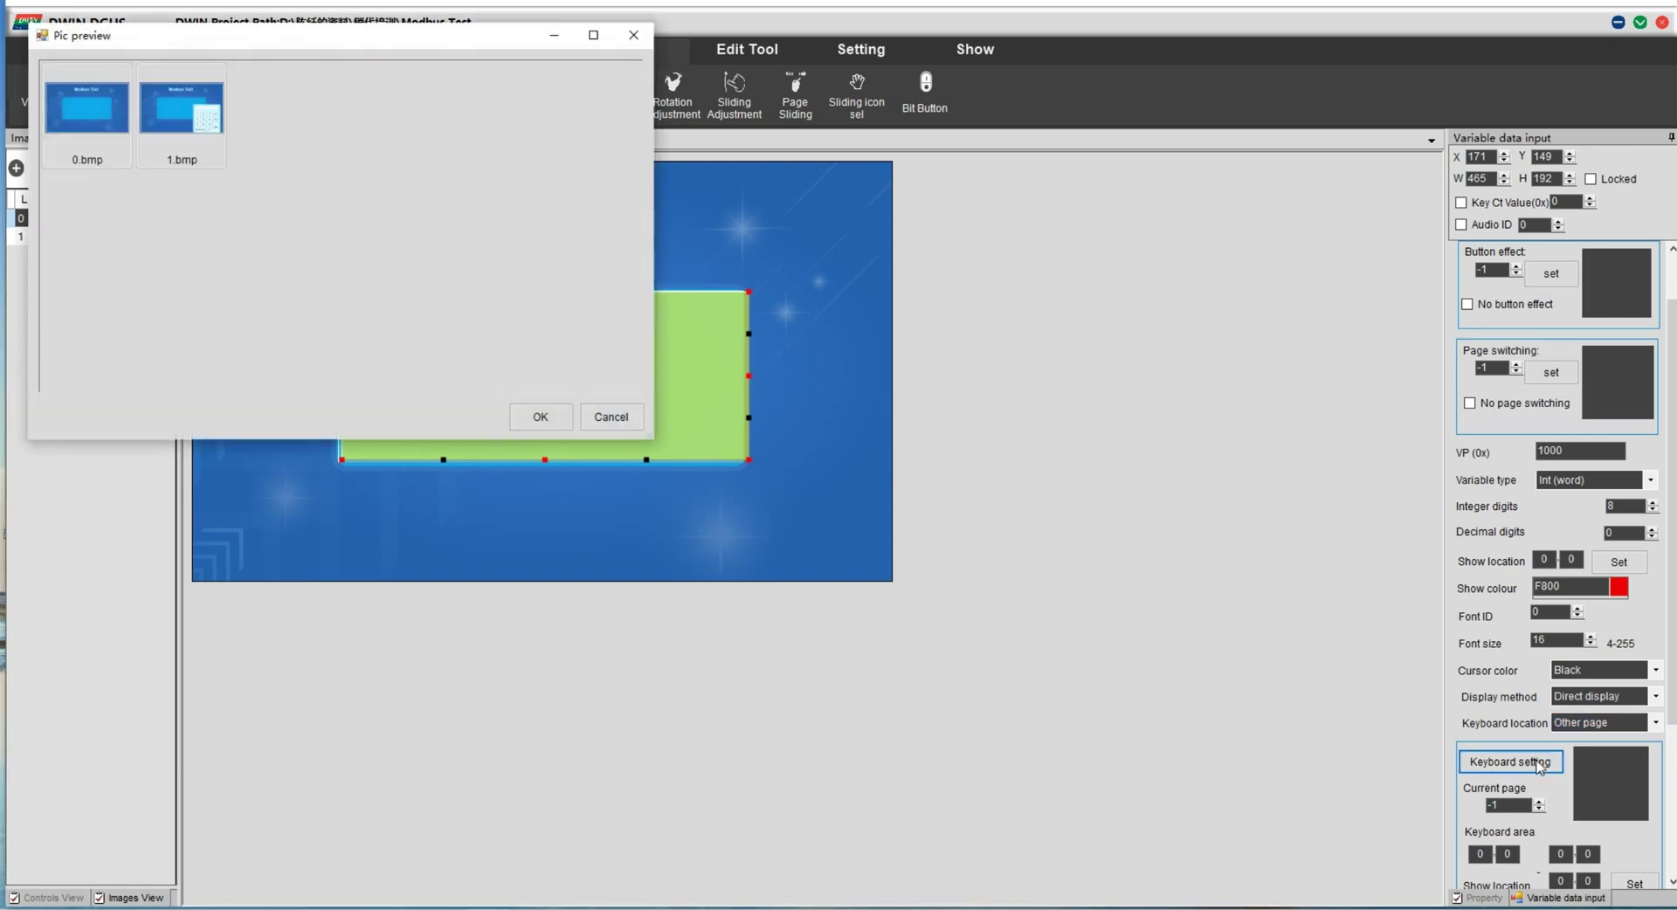
pyautogui.click(166, 109)
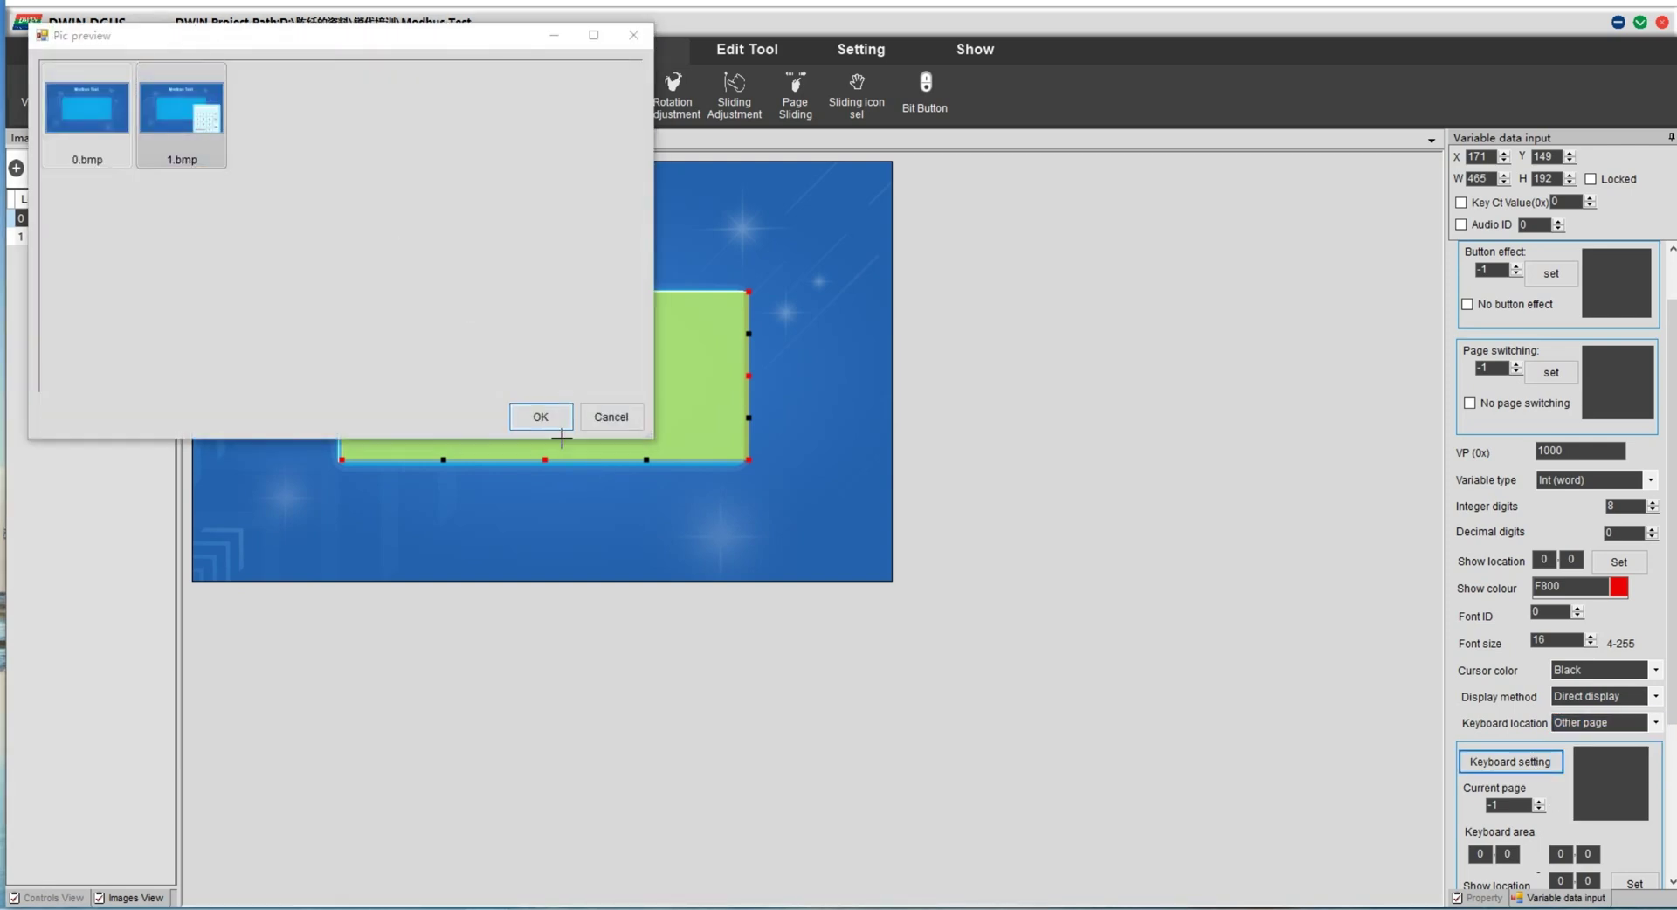
pyautogui.click(540, 417)
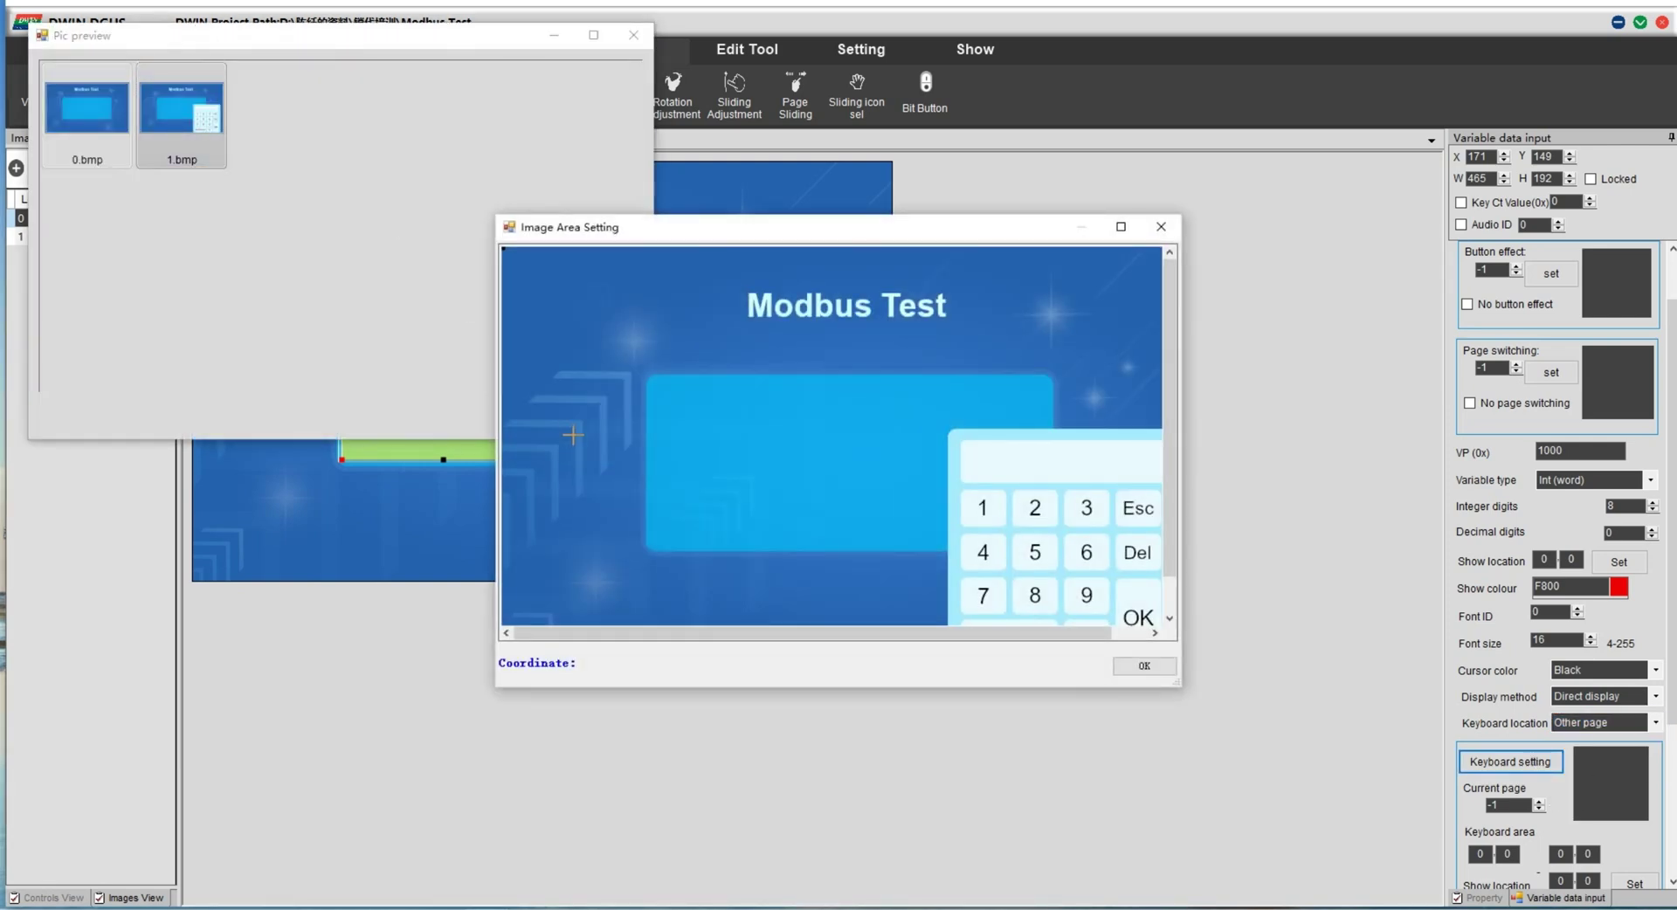
pyautogui.click(1121, 227)
pyautogui.moveTo(451, 208)
pyautogui.mouseDown()
pyautogui.moveTo(558, 350)
pyautogui.moveTo(691, 457)
pyautogui.mouseUp()
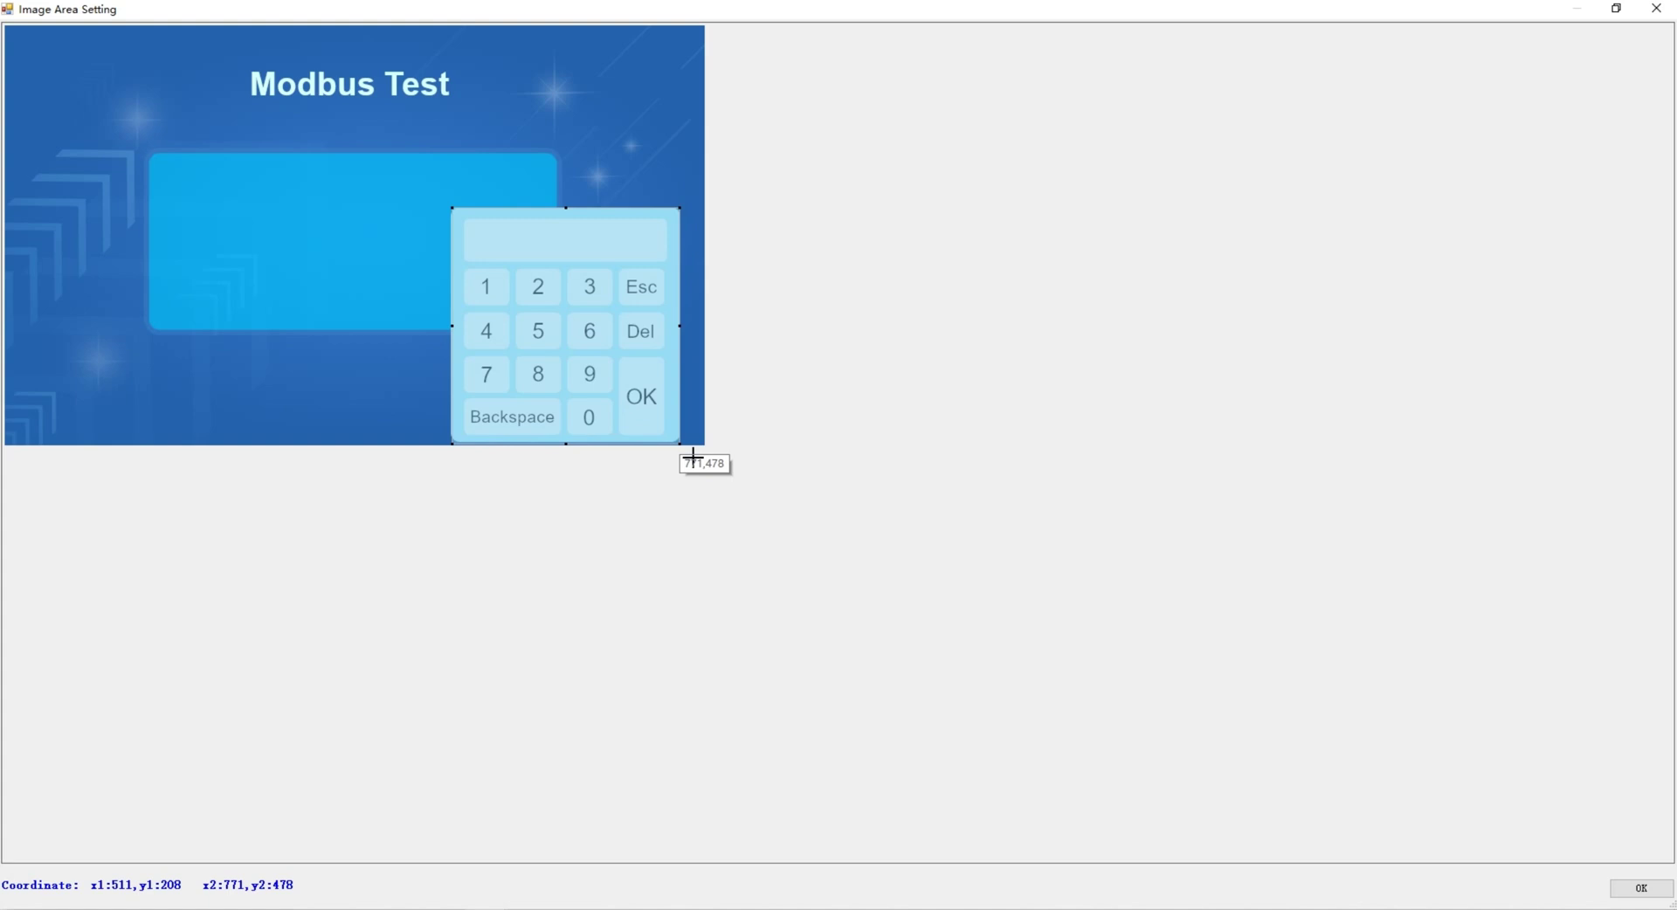
pyautogui.click(1642, 888)
# Step: Place the entered text at 756,249 in the keypad's display strip
pyautogui.scroll(-3, 1592, 804)
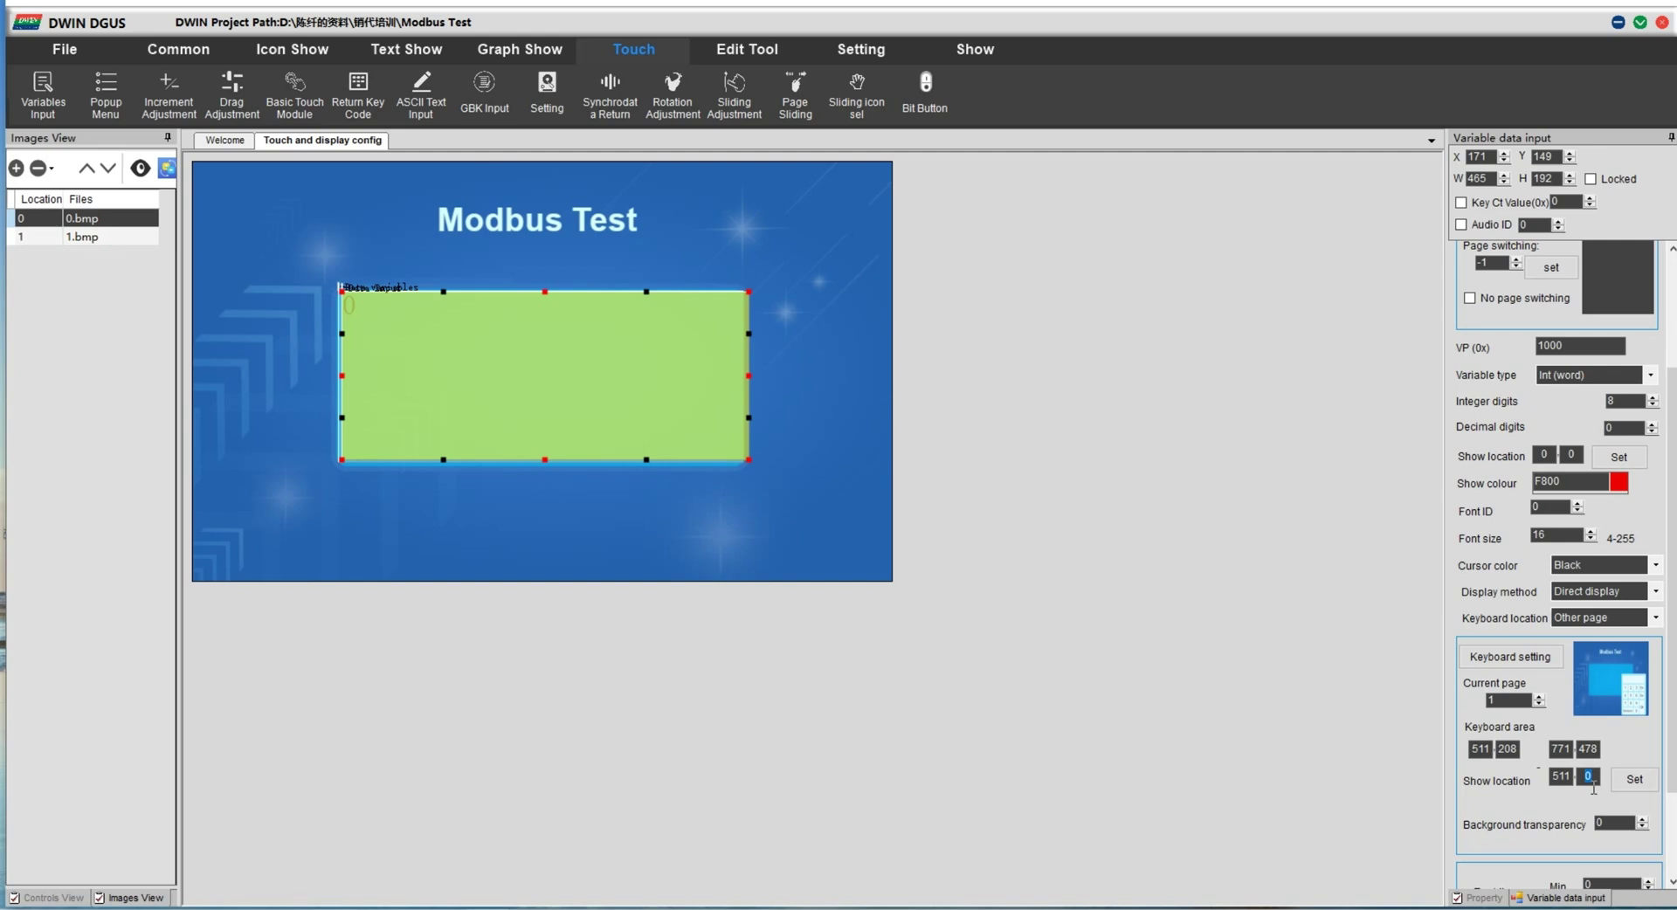
pyautogui.click(1621, 456)
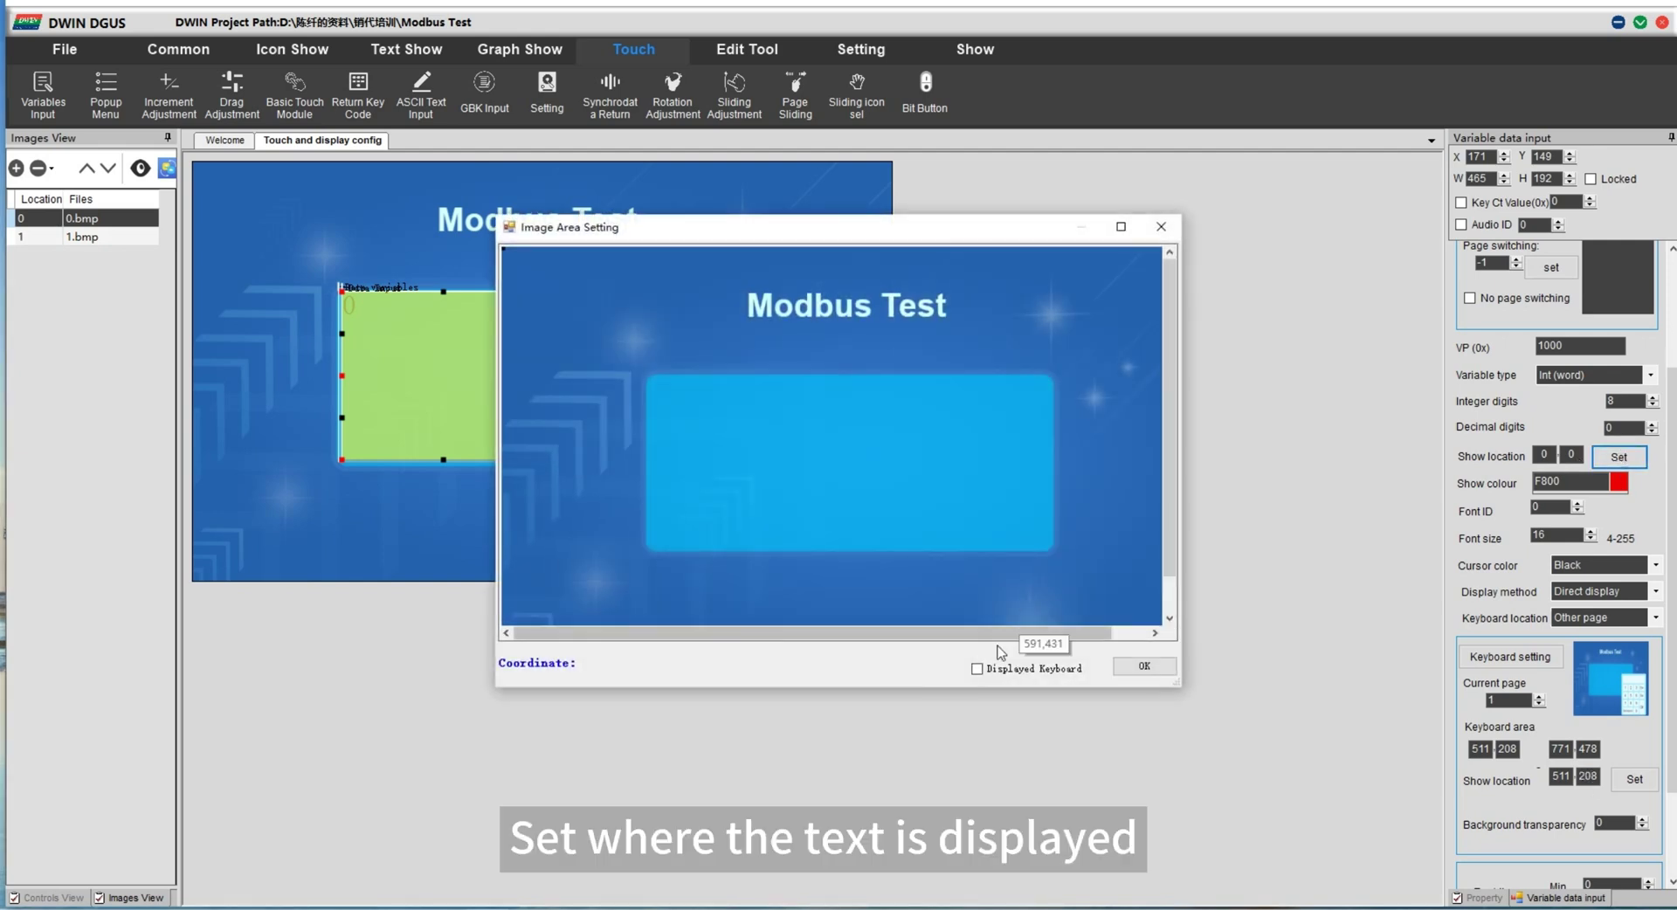
pyautogui.click(977, 668)
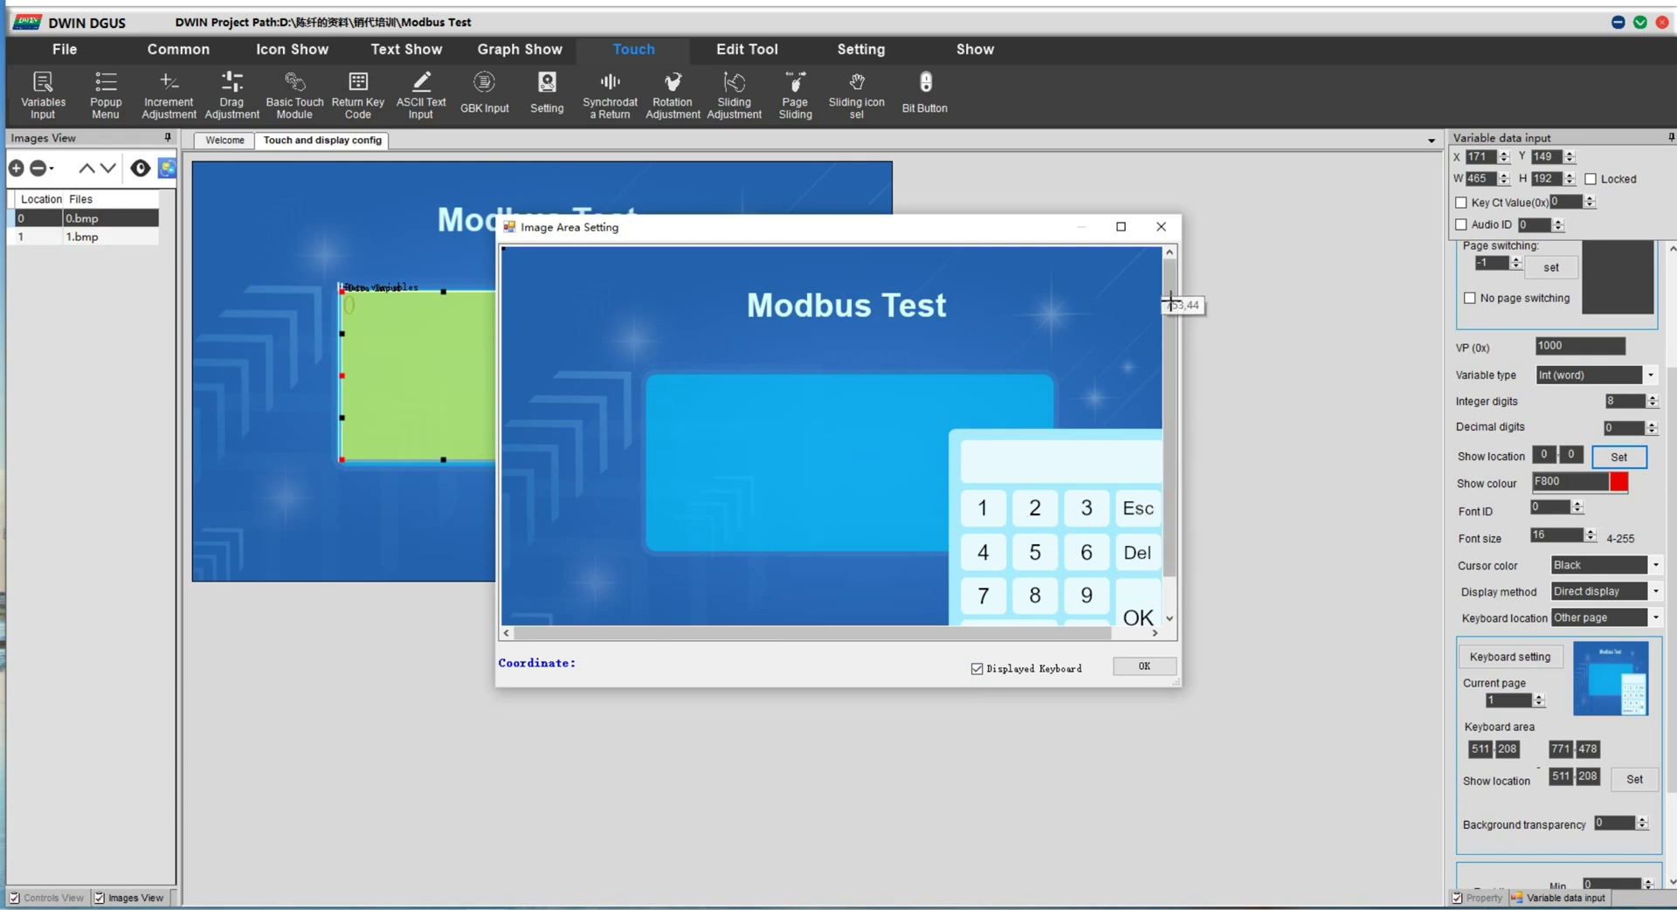
pyautogui.moveTo(1114, 632); pyautogui.dragTo(1147, 647)
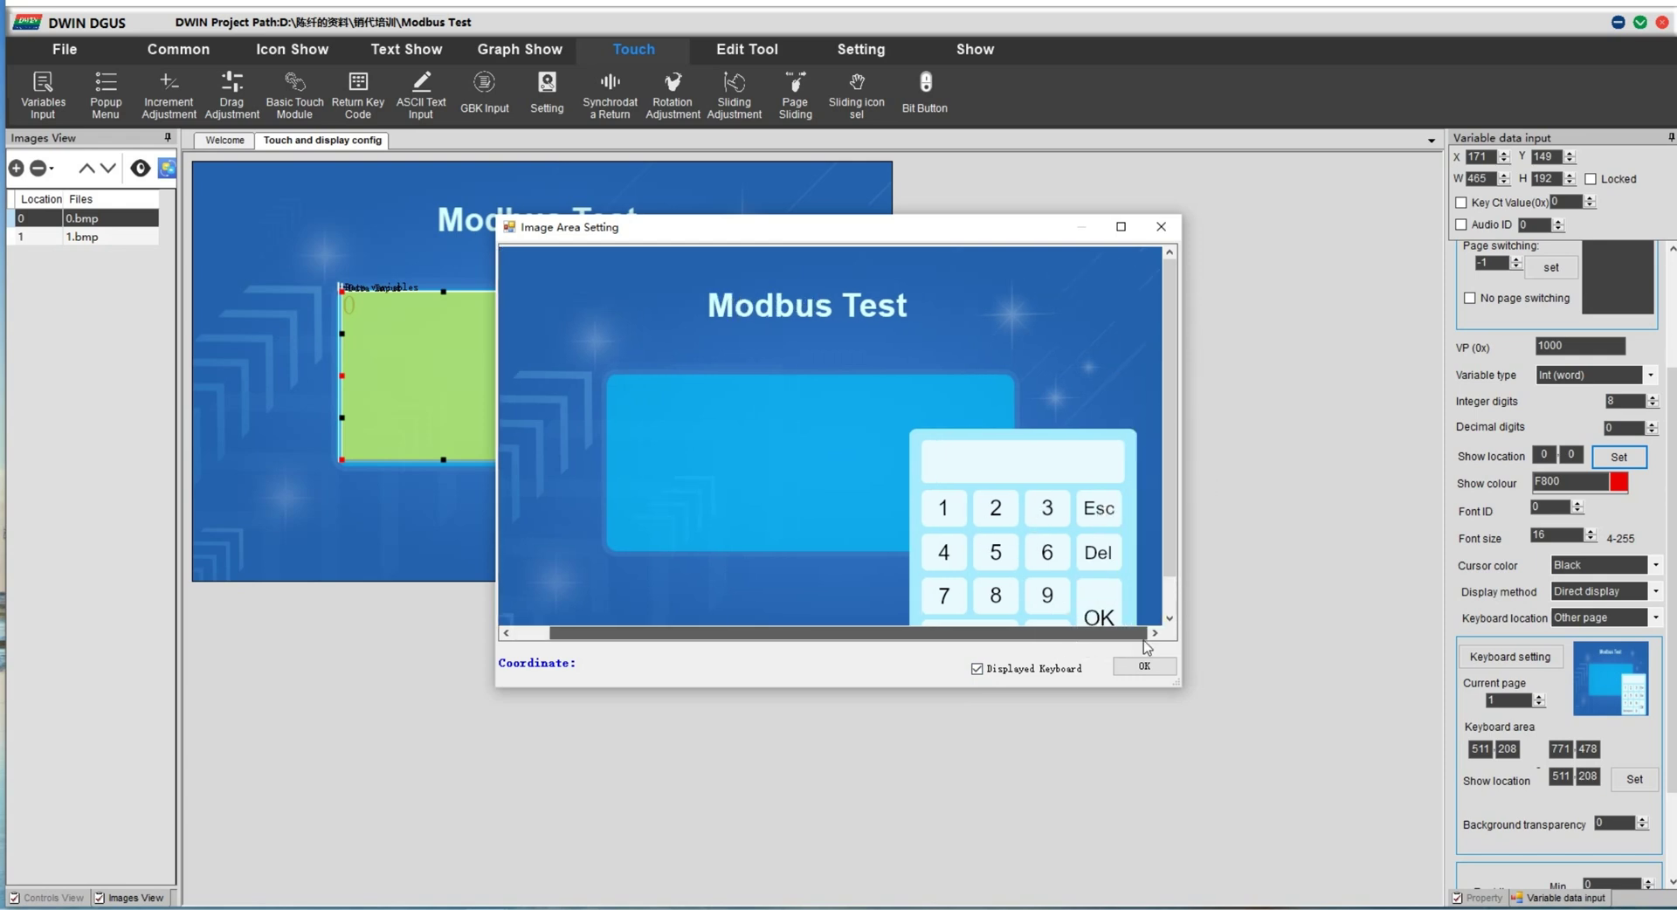
pyautogui.click(1135, 474)
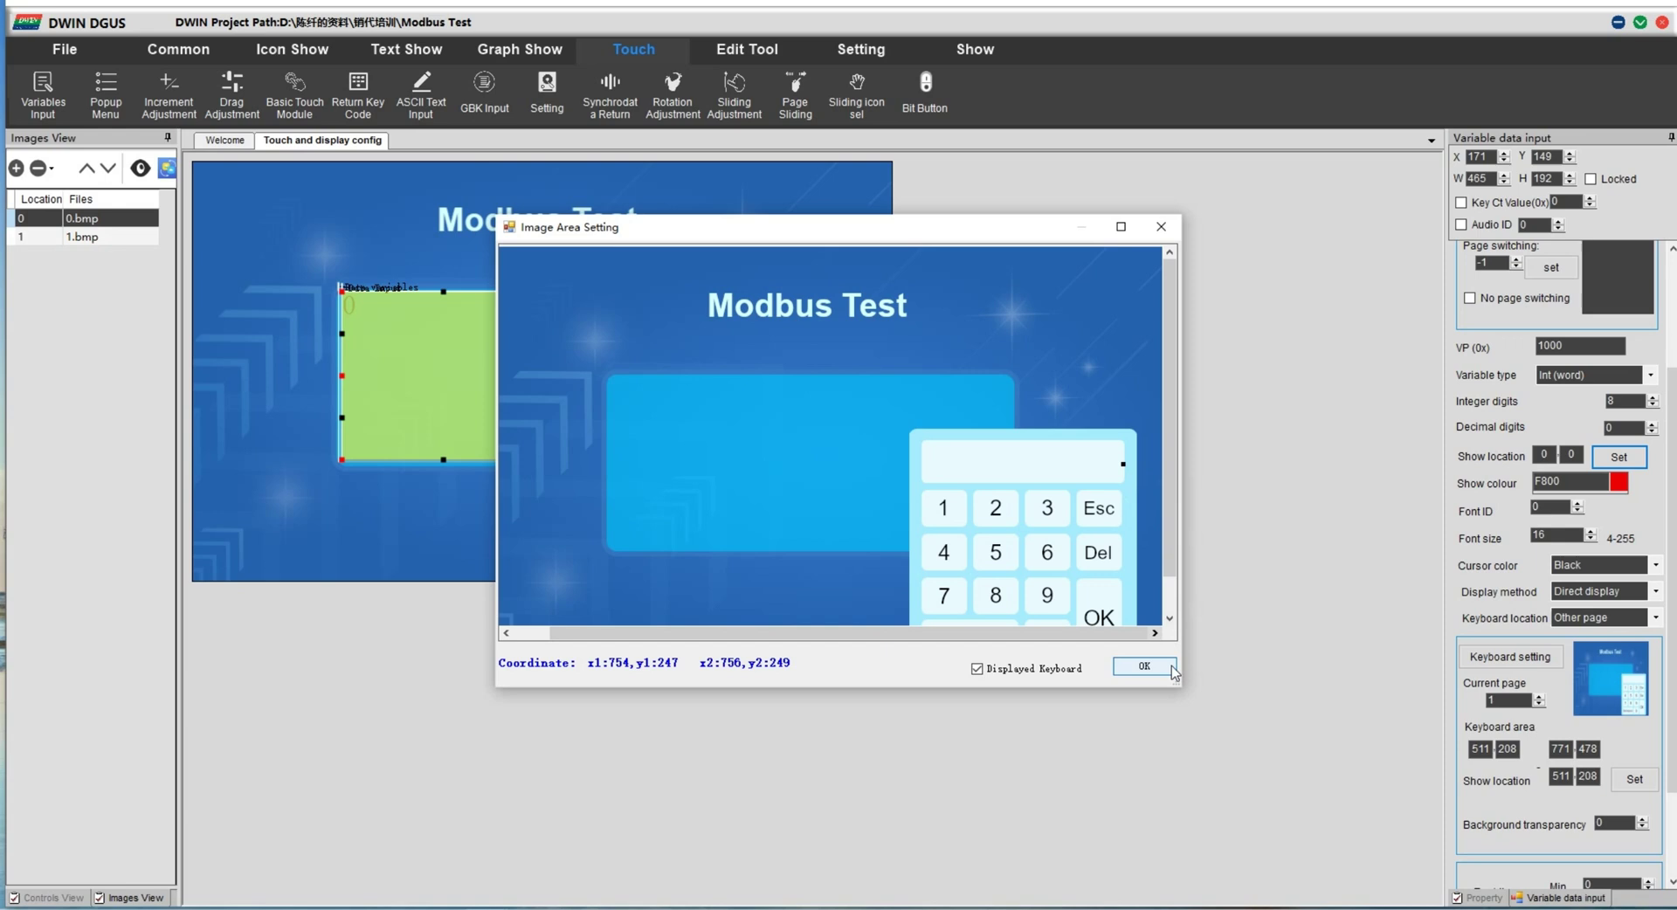
pyautogui.click(1144, 666)
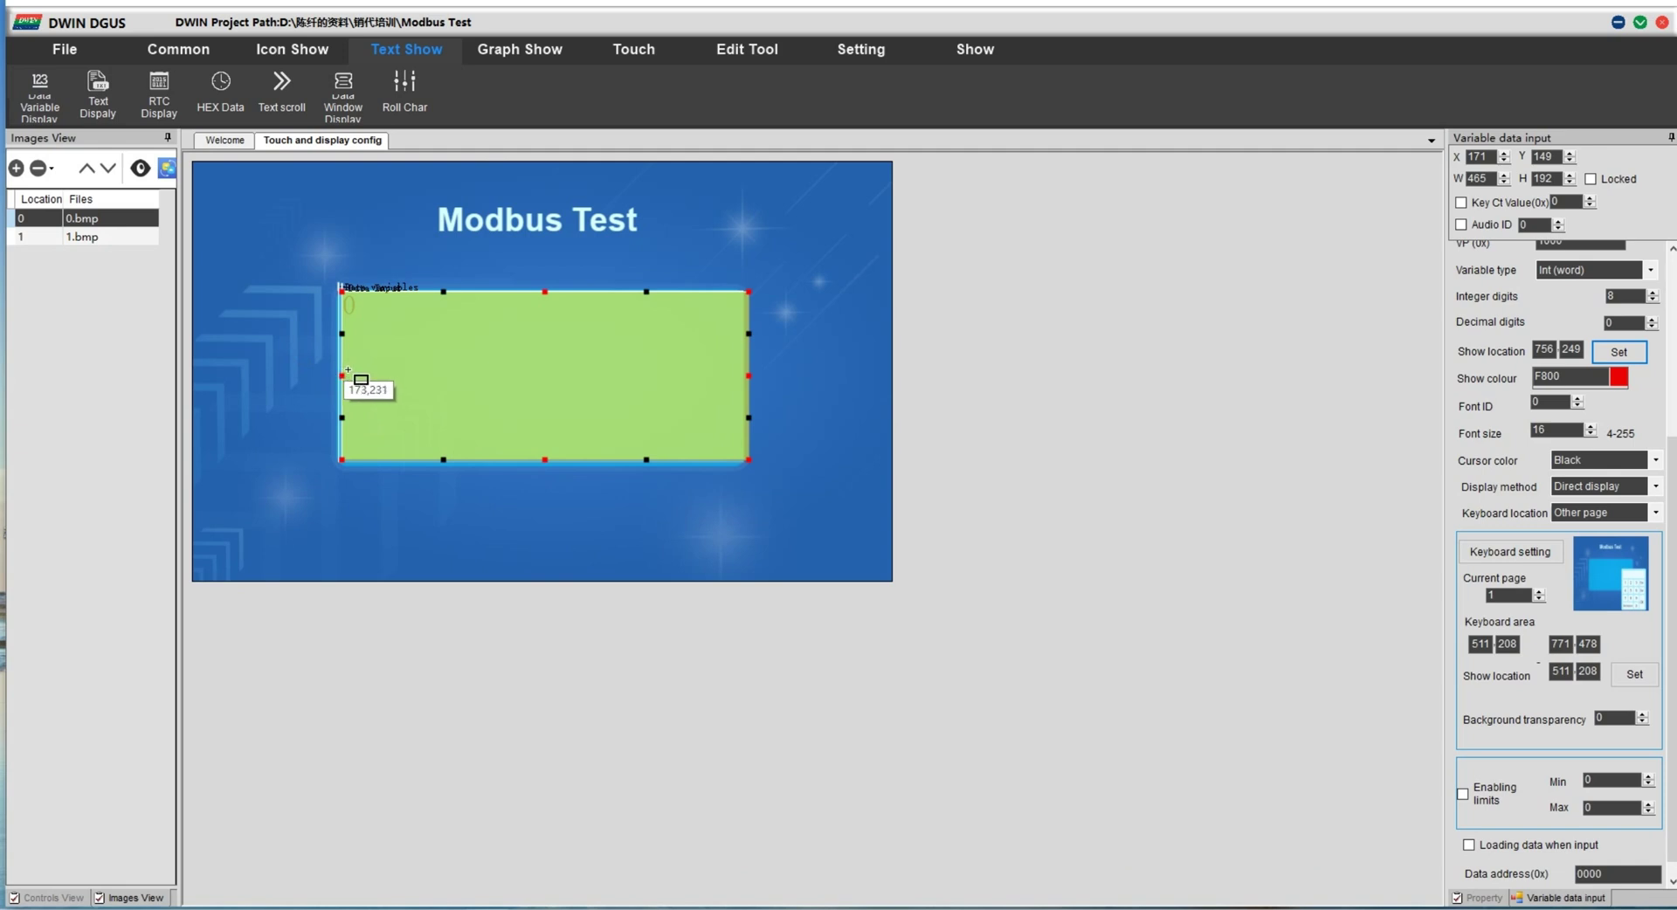
# Step: Draw a second data display below the input box and set its VP to 2000
pyautogui.moveTo(346, 369); pyautogui.dragTo(745, 459)
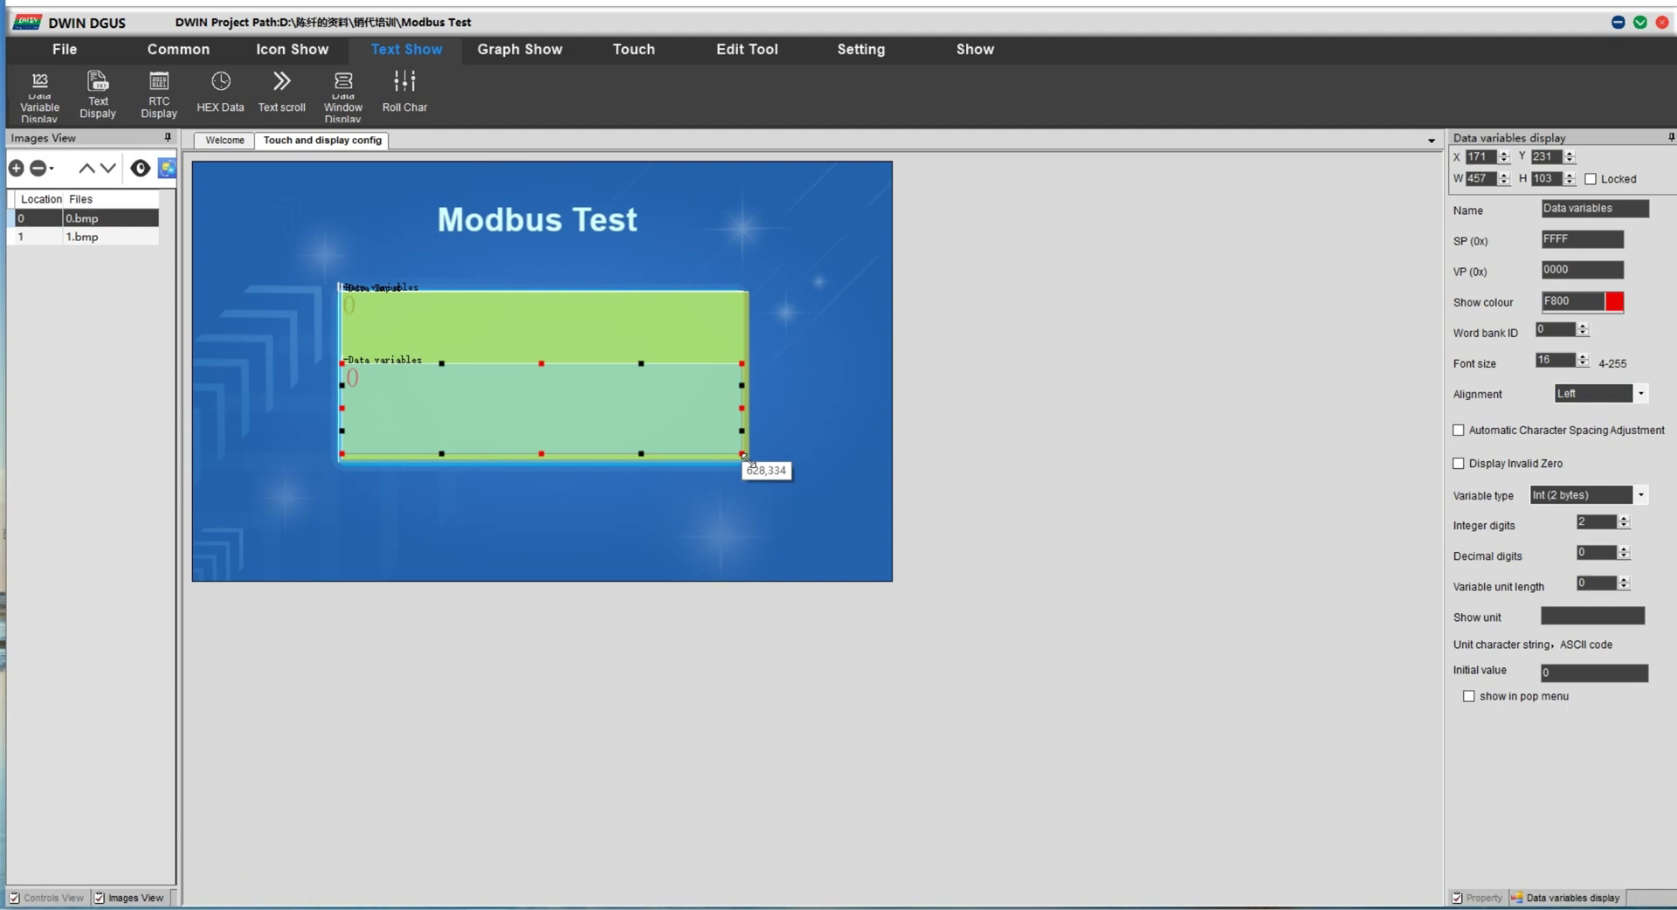
pyautogui.doubleClick(1564, 269)
pyautogui.write('2')
pyautogui.write('6')
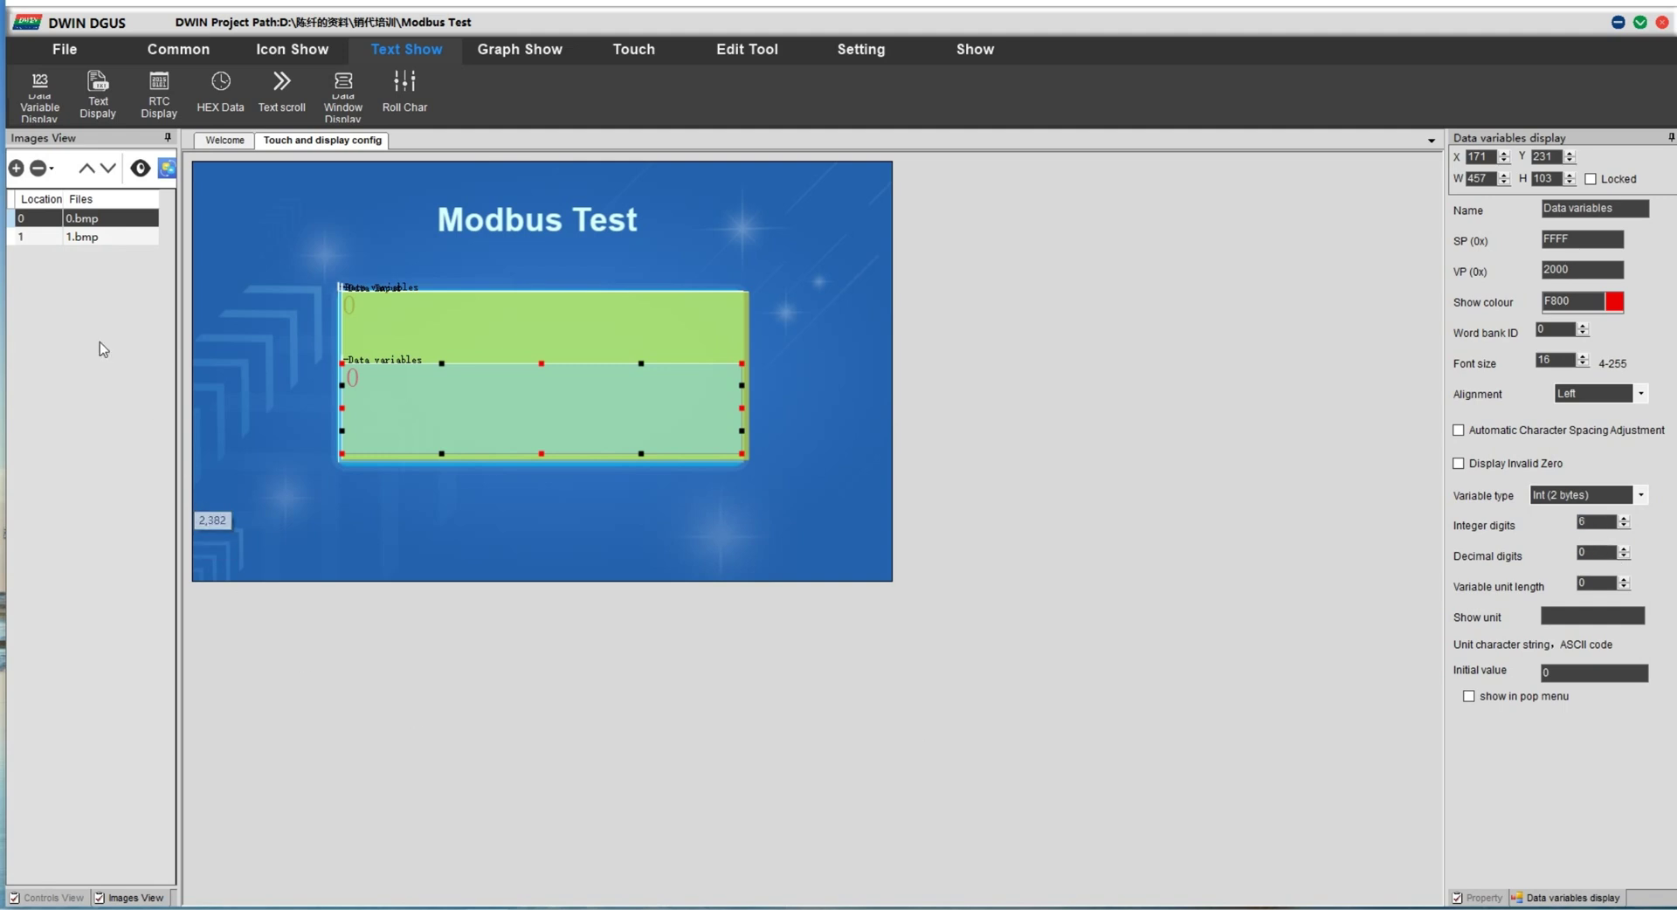
# Step: On page 1.bmp, draw a basic touch area over the 1 key with key code 1
pyautogui.click(80, 237)
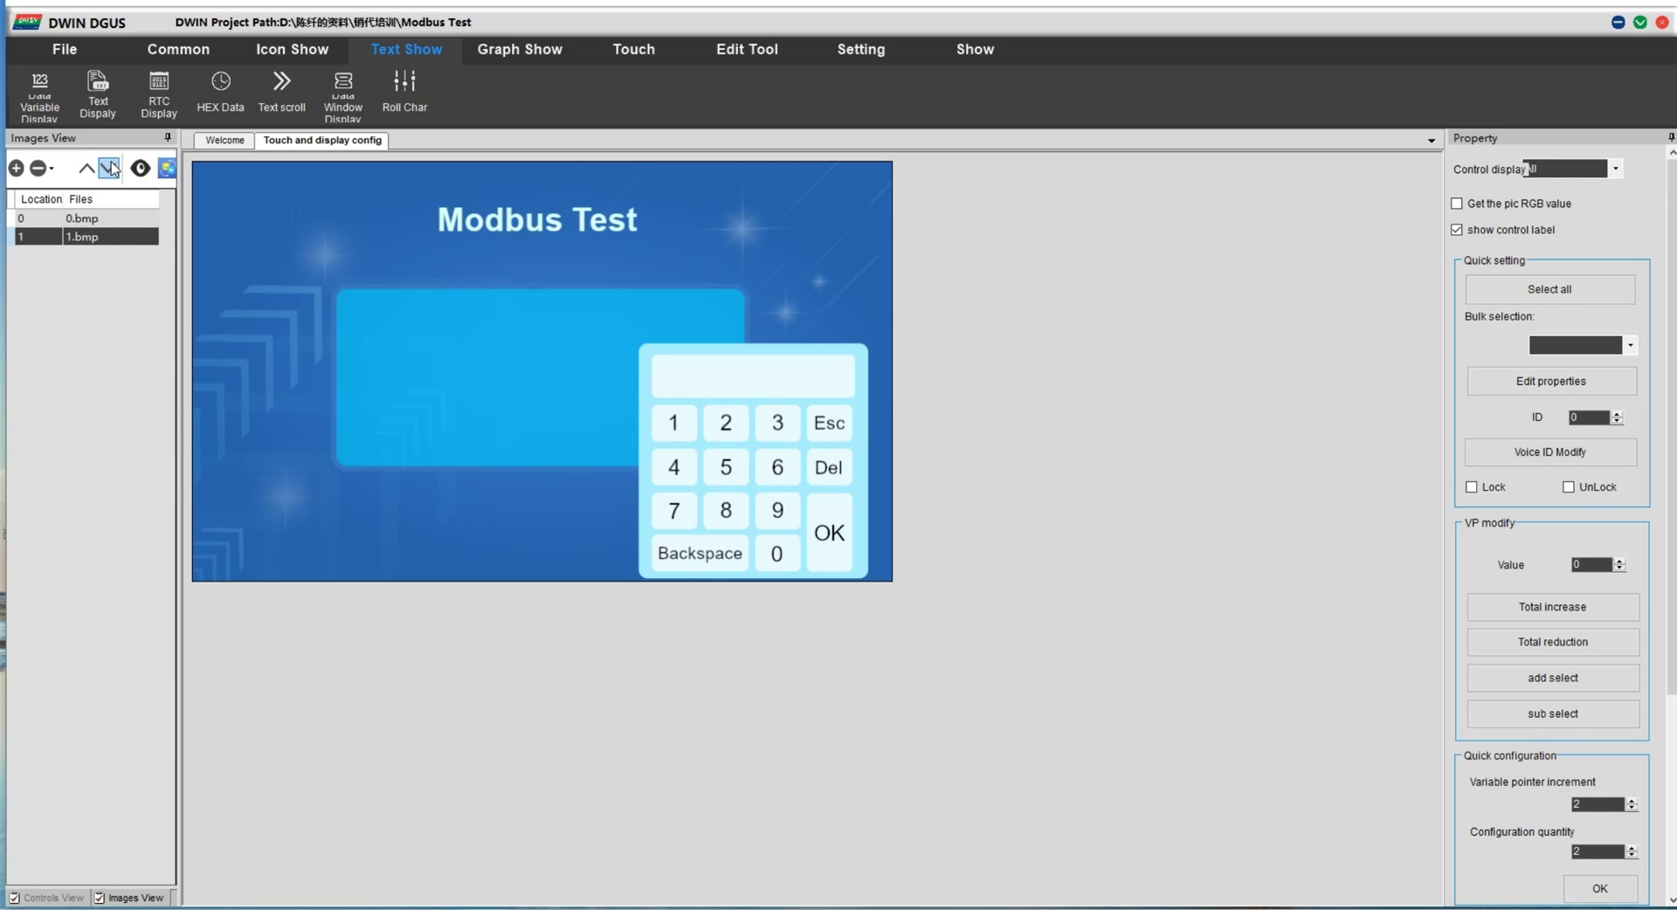
pyautogui.click(646, 55)
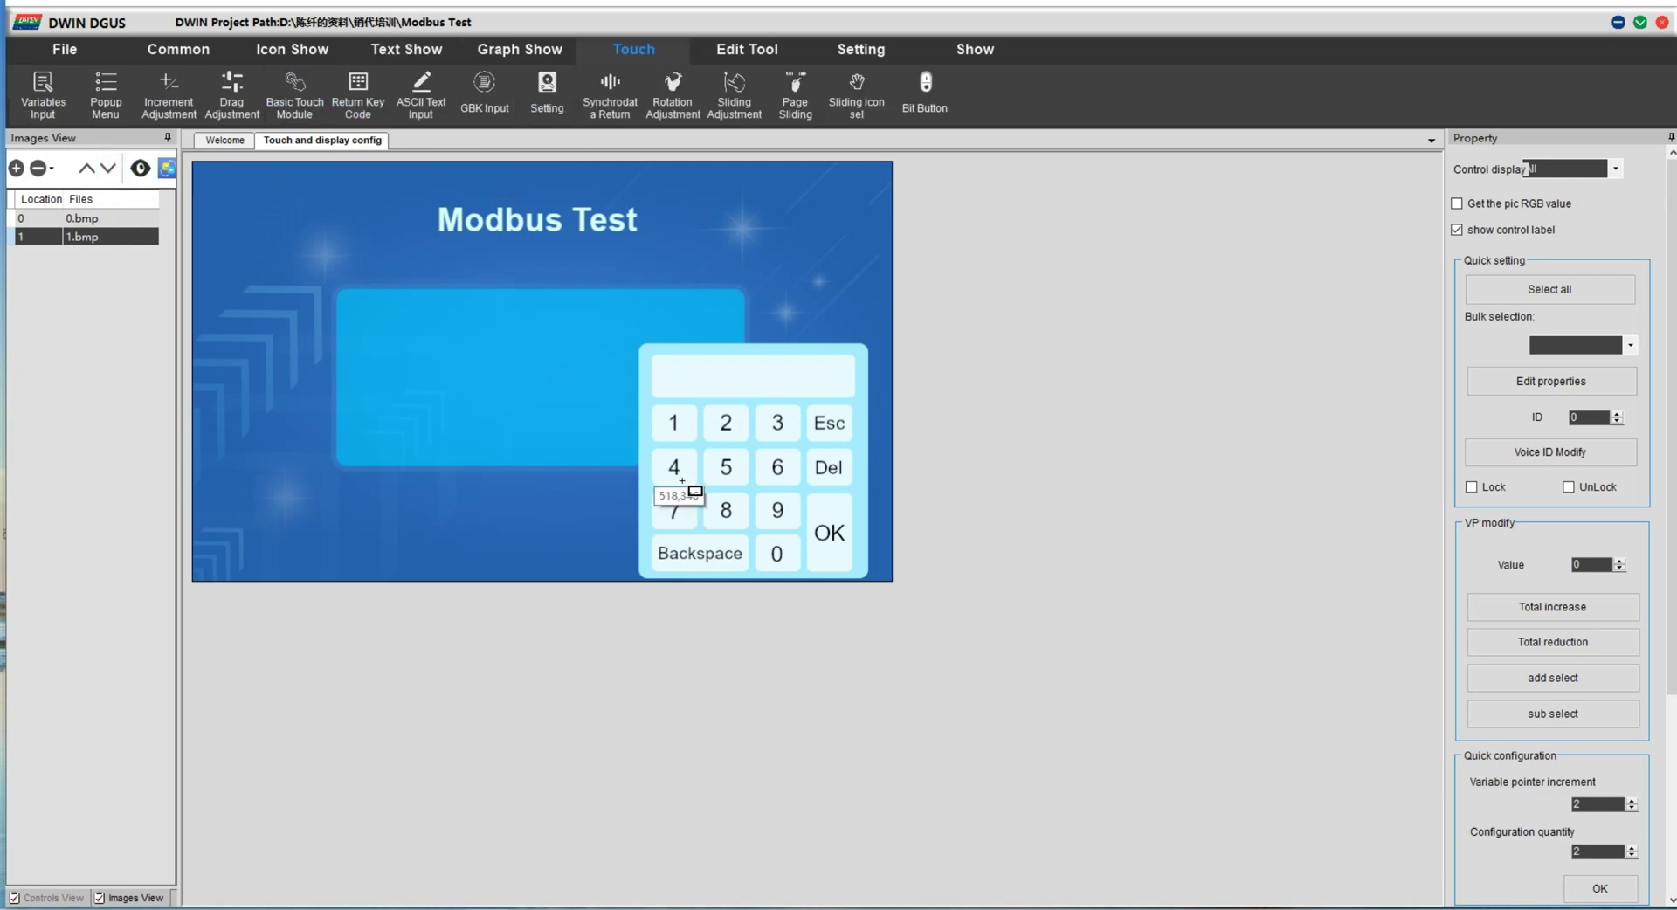
pyautogui.moveTo(657, 413); pyautogui.dragTo(697, 445)
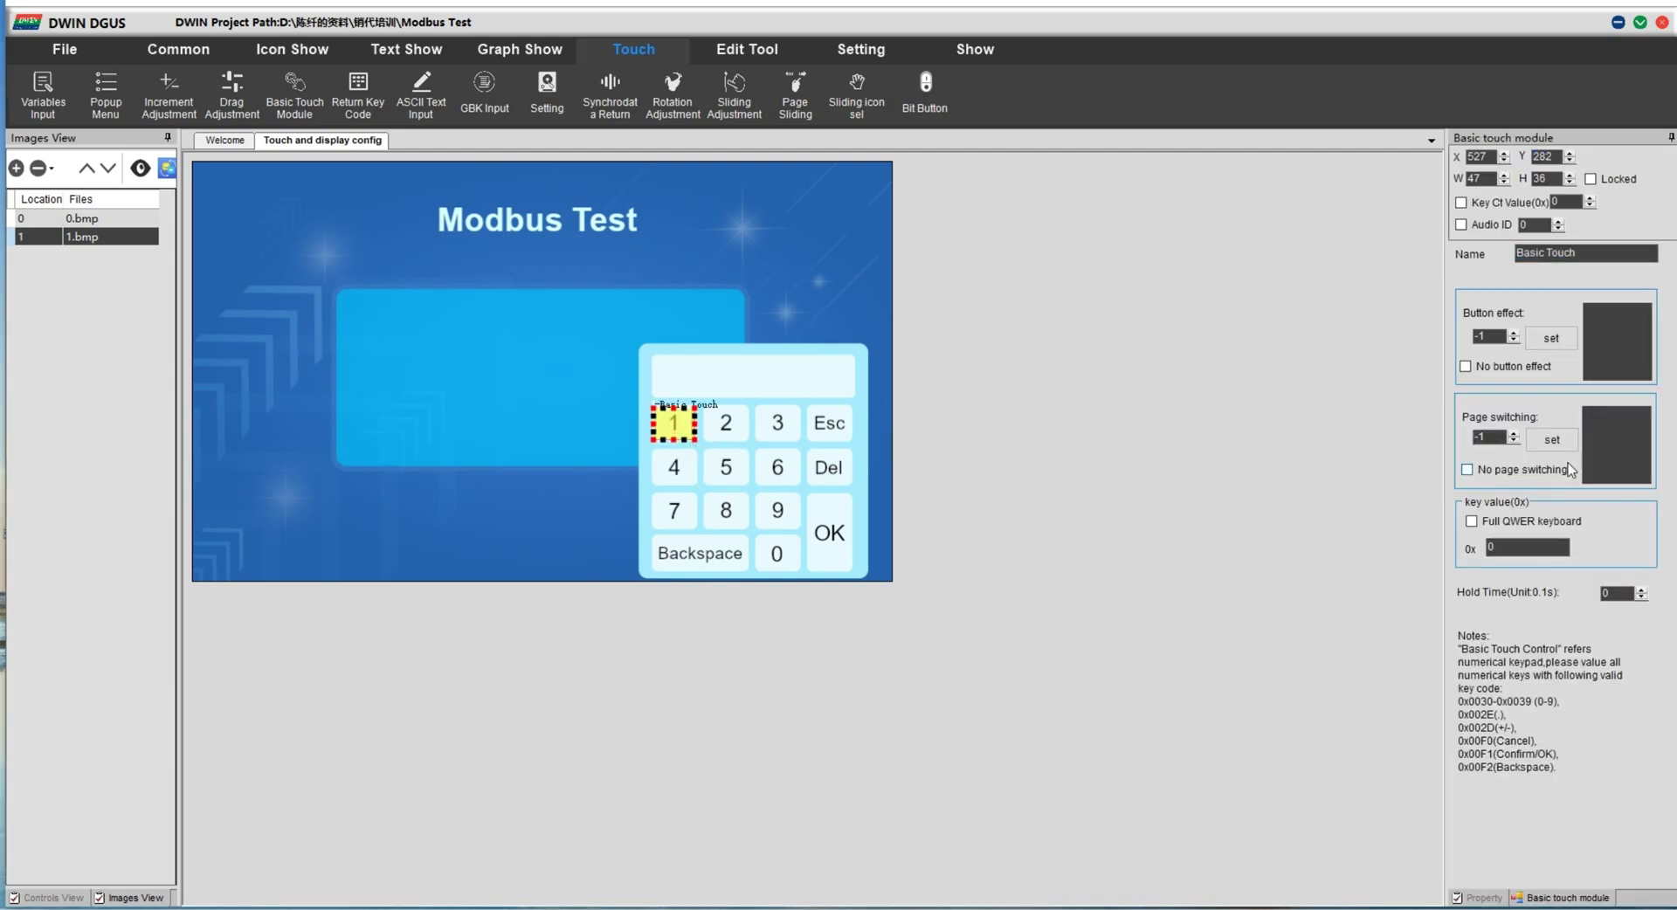
pyautogui.click(1599, 549)
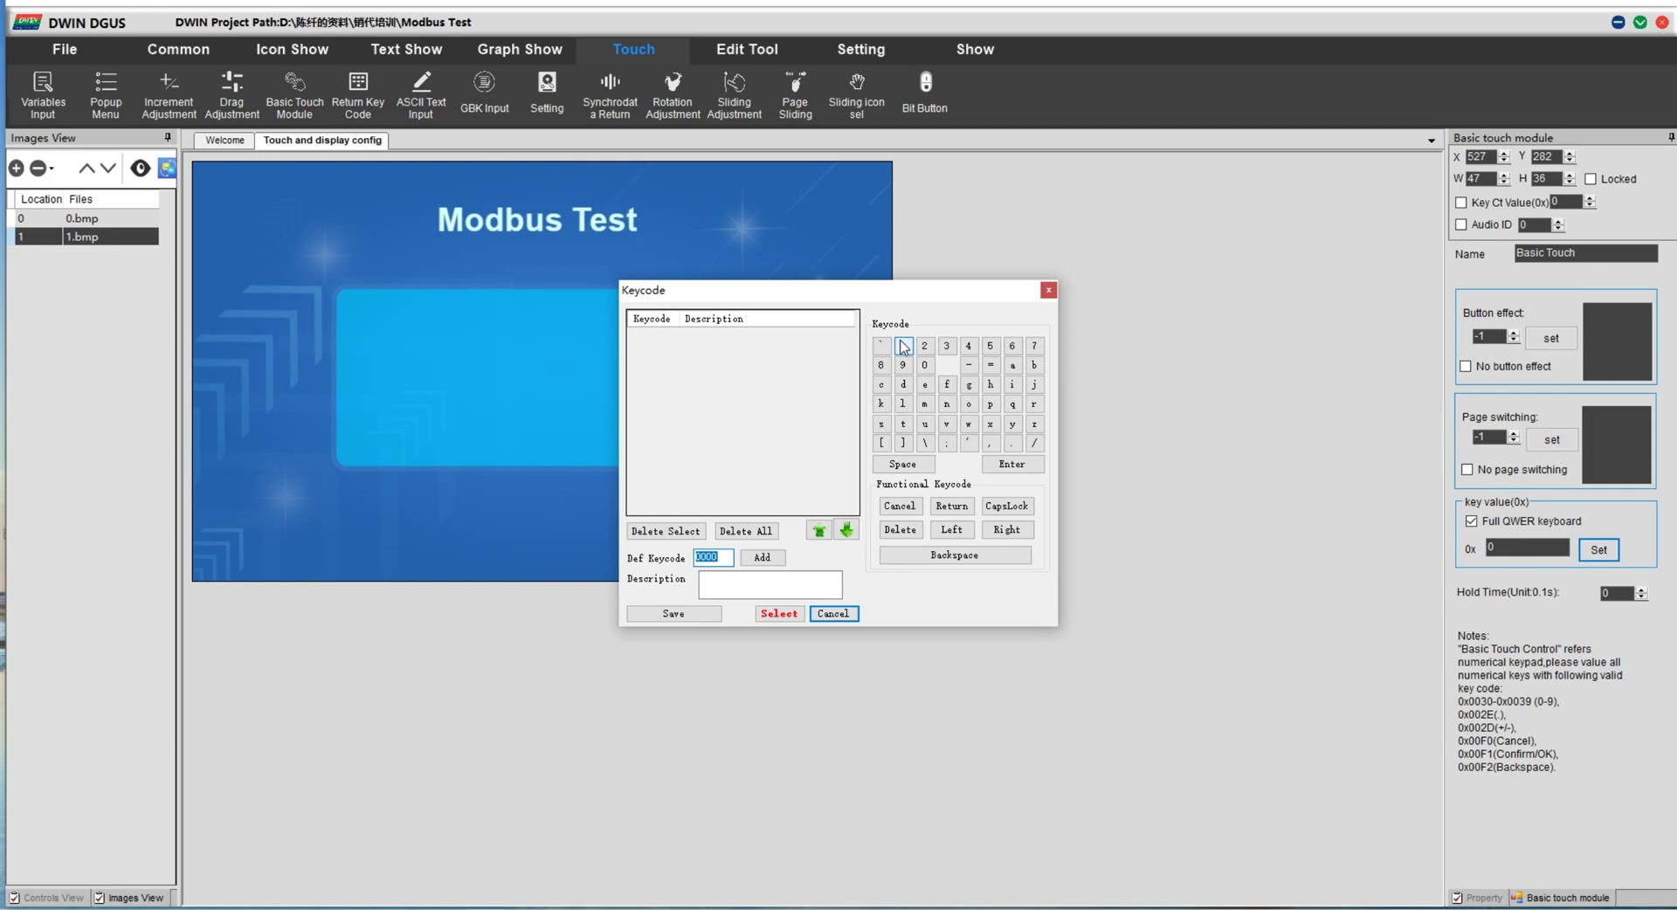
pyautogui.click(903, 347)
# Step: Add touch areas for keys 2, 3 and Esc, assigning codes 2, 3 and cancel
pyautogui.moveTo(677, 423); pyautogui.dragTo(839, 424)
pyautogui.click(1603, 550)
pyautogui.click(924, 354)
pyautogui.click(1602, 551)
pyautogui.click(941, 342)
pyautogui.click(1598, 550)
pyautogui.click(909, 512)
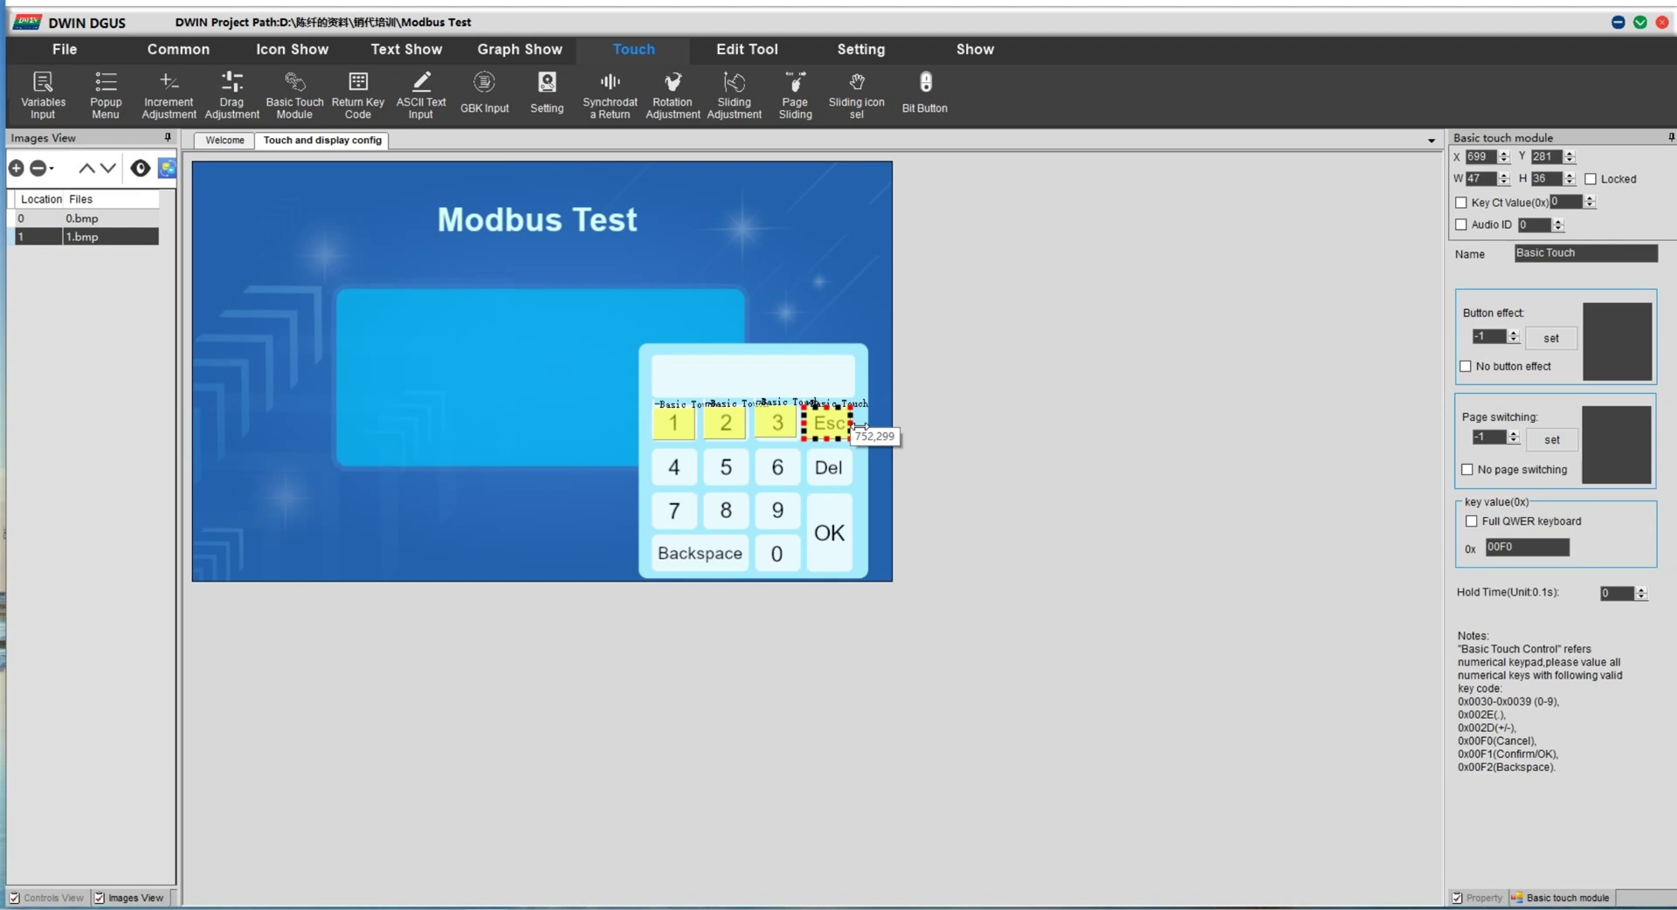
# Step: Paste touch areas onto keys 4, 5 and 6 with their matching key codes
pyautogui.hotkey('ctrl', 'v')
pyautogui.moveTo(674, 425)
pyautogui.mouseDown()
pyautogui.moveTo(673, 465)
pyautogui.moveTo(791, 476)
pyautogui.mouseUp()
pyautogui.click(1598, 549)
pyautogui.click(970, 365)
pyautogui.hotkey('ctrl', 'v')
pyautogui.click(736, 473)
pyautogui.click(1599, 549)
pyautogui.click(970, 365)
pyautogui.hotkey('ctrl', 'v')
pyautogui.click(777, 467)
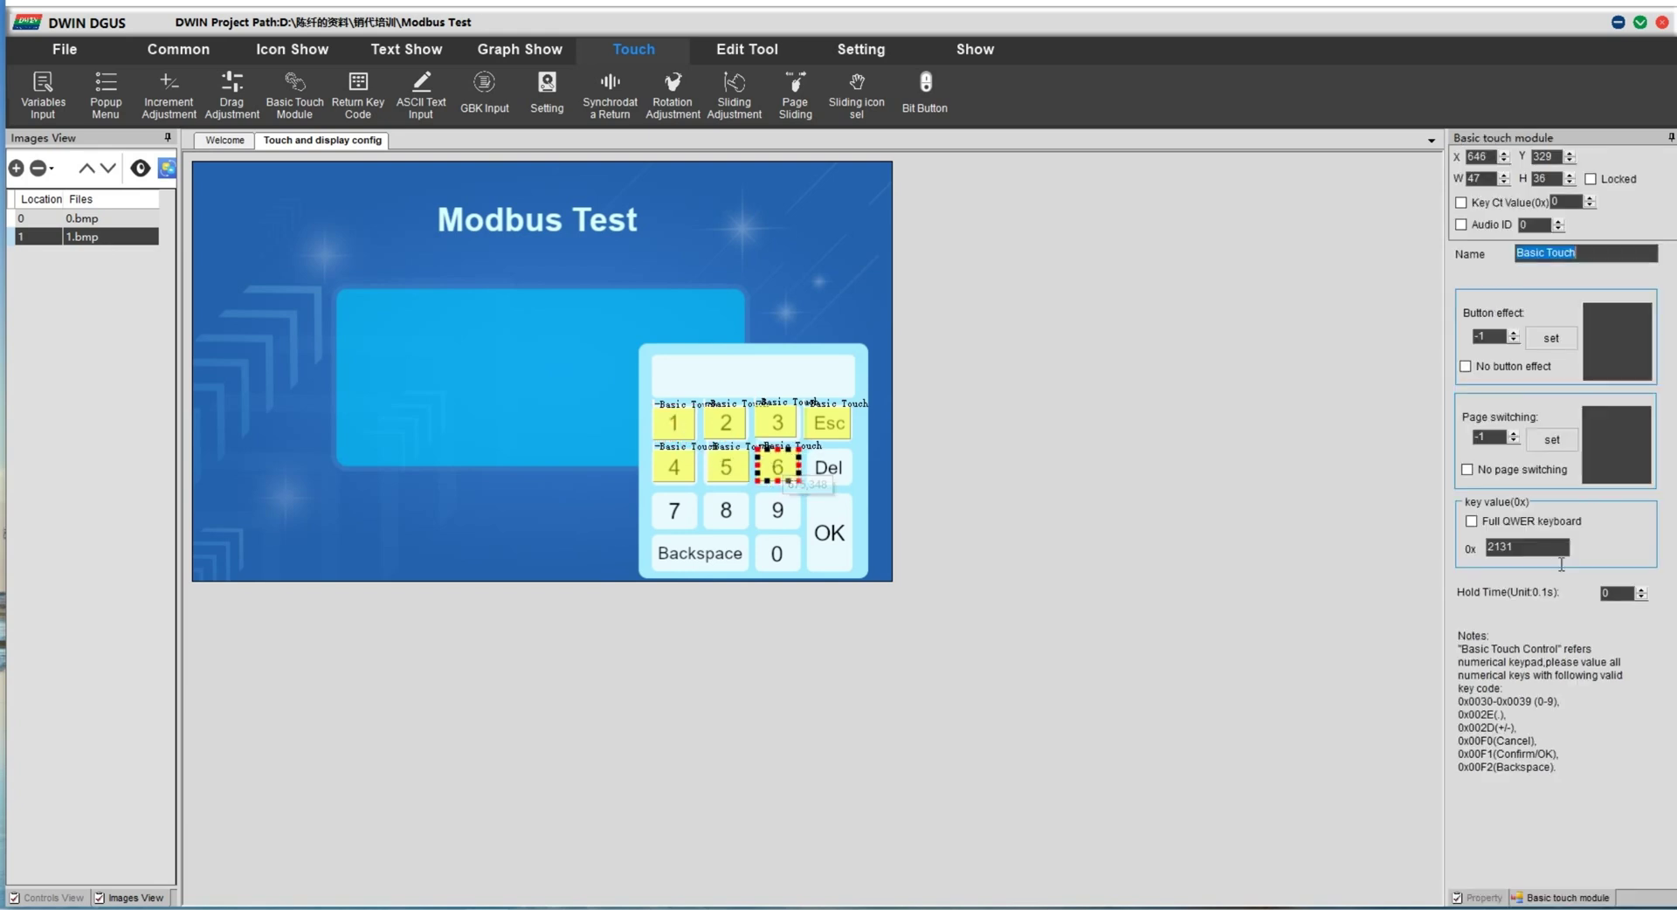
pyautogui.click(1599, 549)
pyautogui.click(1012, 349)
# Step: Place a touch area on the Del key with full keyboard codes and a delete code
pyautogui.hotkey('ctrl', 'v')
pyautogui.moveTo(676, 424); pyautogui.dragTo(827, 469)
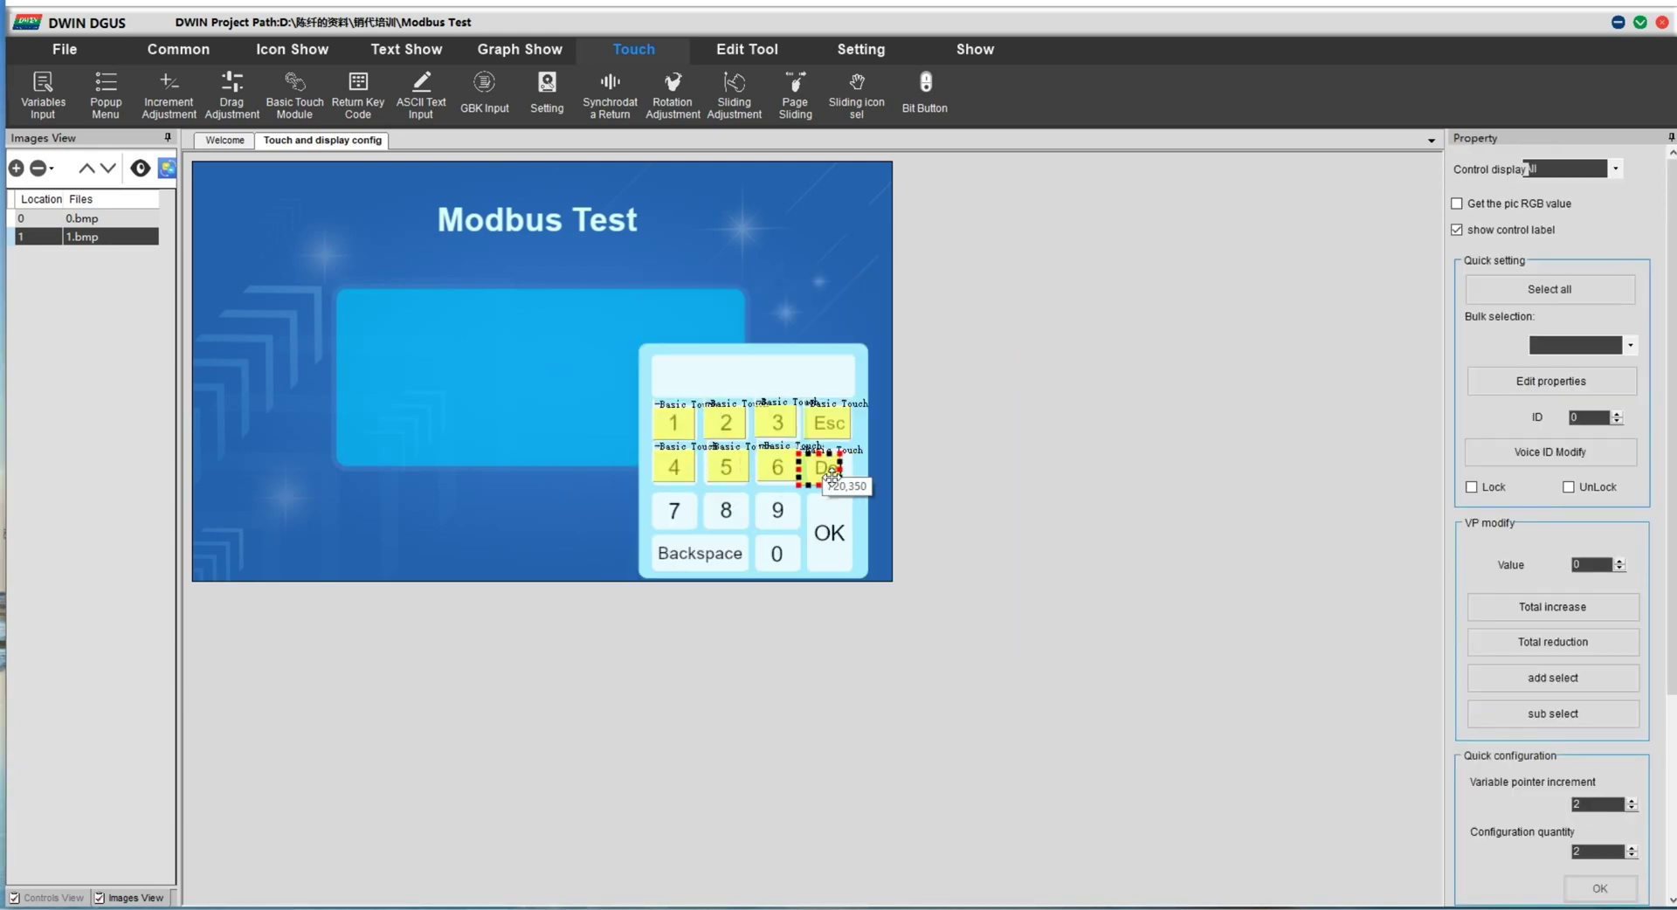
pyautogui.click(827, 469)
pyautogui.click(1530, 522)
pyautogui.click(1599, 549)
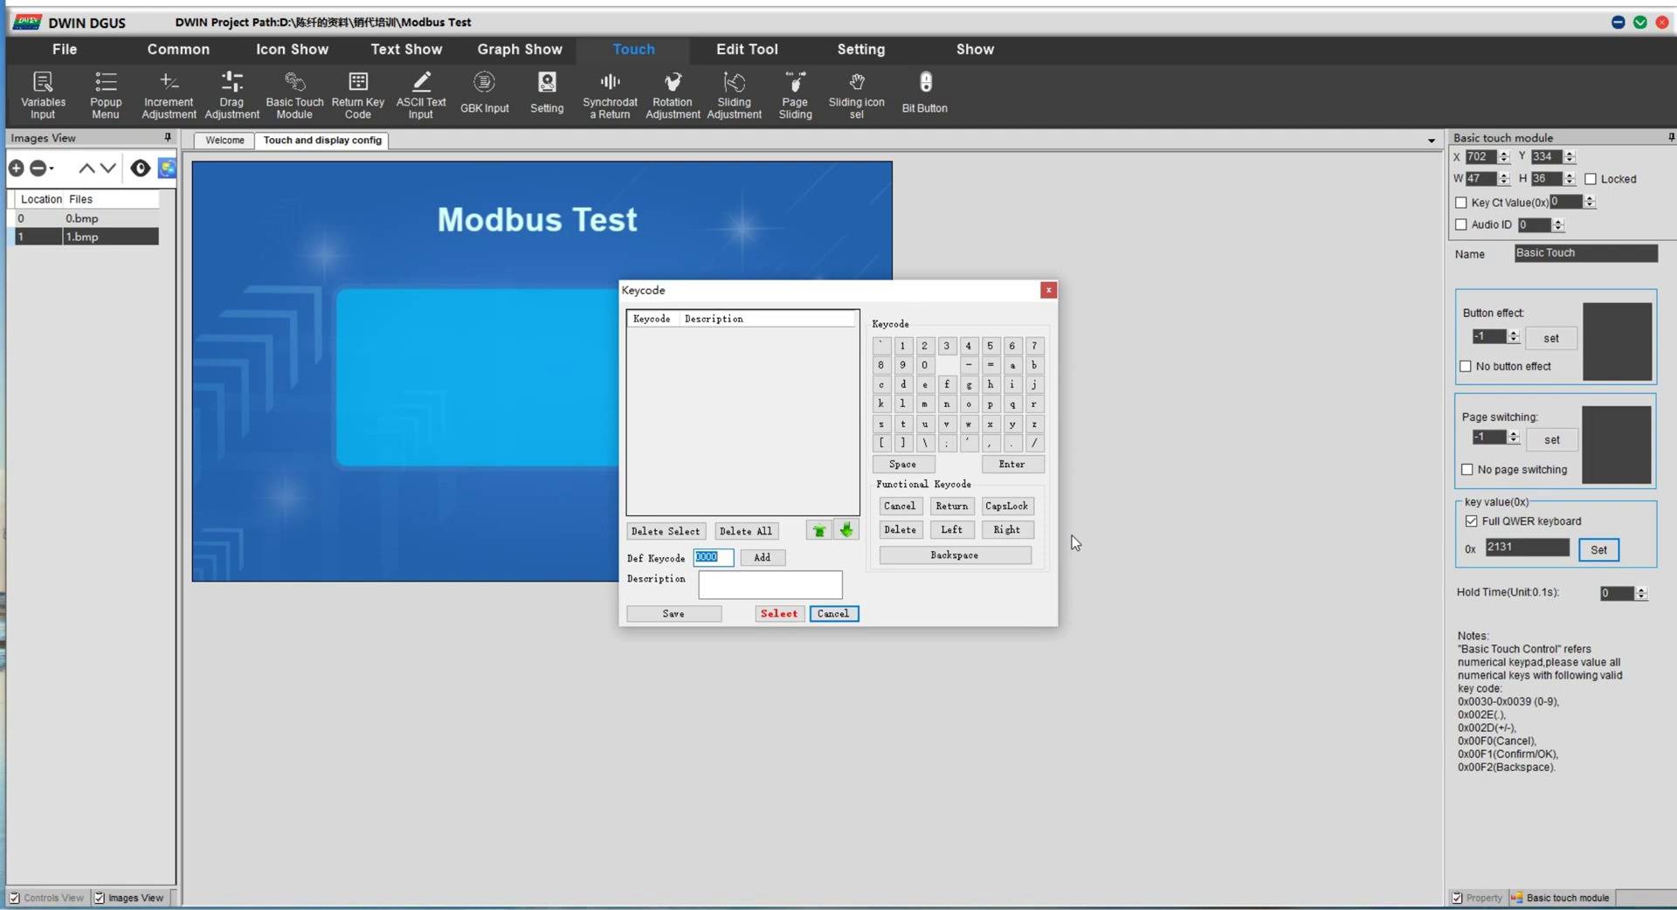
pyautogui.click(954, 555)
# Step: Paste touch areas onto keys 7, 8 and 9 with their matching key codes
pyautogui.hotkey('ctrl', 'v')
pyautogui.moveTo(674, 491)
pyautogui.mouseDown()
pyautogui.moveTo(675, 513)
pyautogui.moveTo(725, 510)
pyautogui.mouseUp()
pyautogui.click(1601, 549)
pyautogui.click(1024, 353)
pyautogui.hotkey('ctrl', 'v')
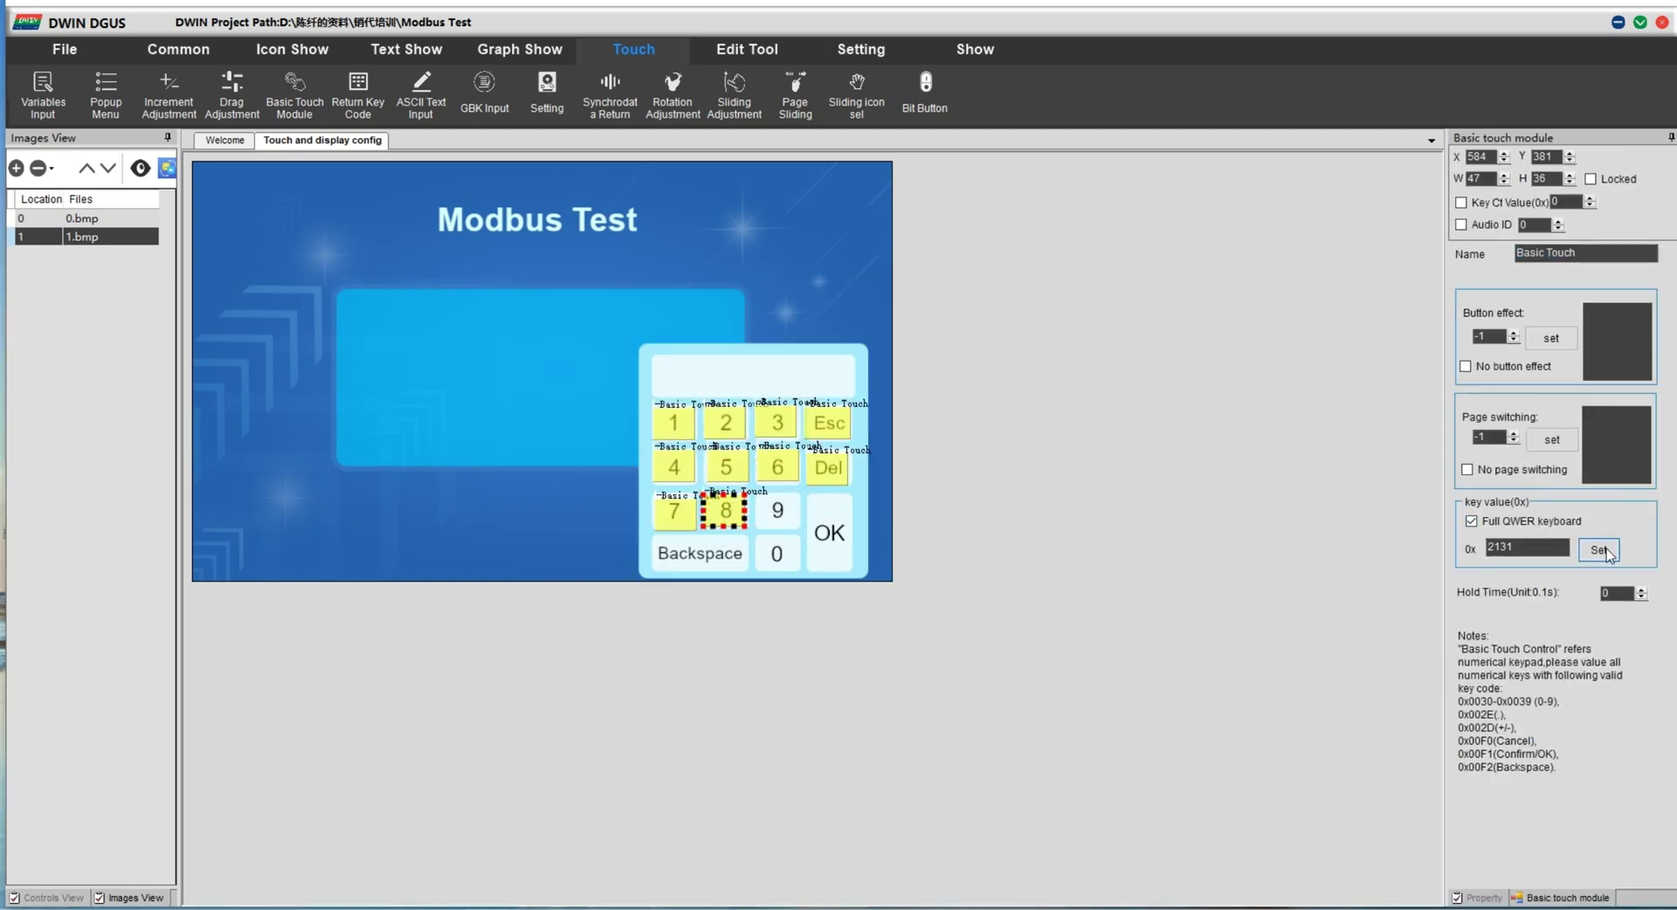
pyautogui.click(1598, 550)
pyautogui.click(926, 365)
pyautogui.click(690, 520)
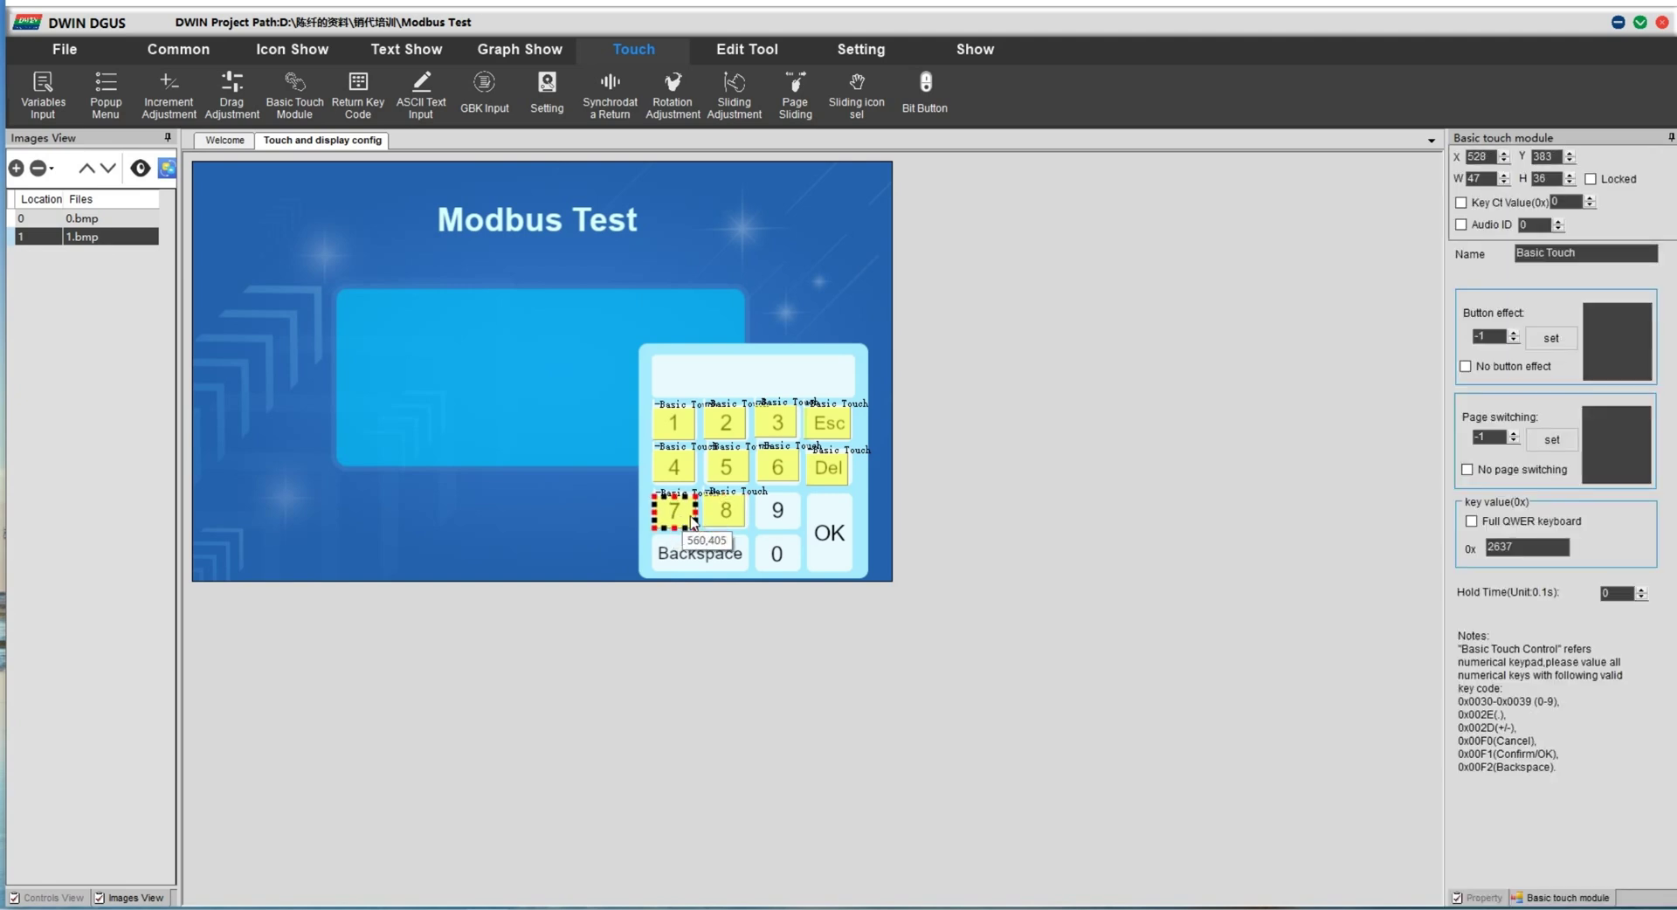
pyautogui.hotkey('ctrl', 'v')
pyautogui.moveTo(692, 521)
pyautogui.mouseDown()
pyautogui.moveTo(778, 524)
pyautogui.moveTo(776, 555)
pyautogui.mouseUp()
pyautogui.click(1598, 550)
pyautogui.click(902, 365)
# Step: Add touch areas for the 0 key (code 0) and the OK key with full keyboard codes
pyautogui.hotkey('ctrl', 'v')
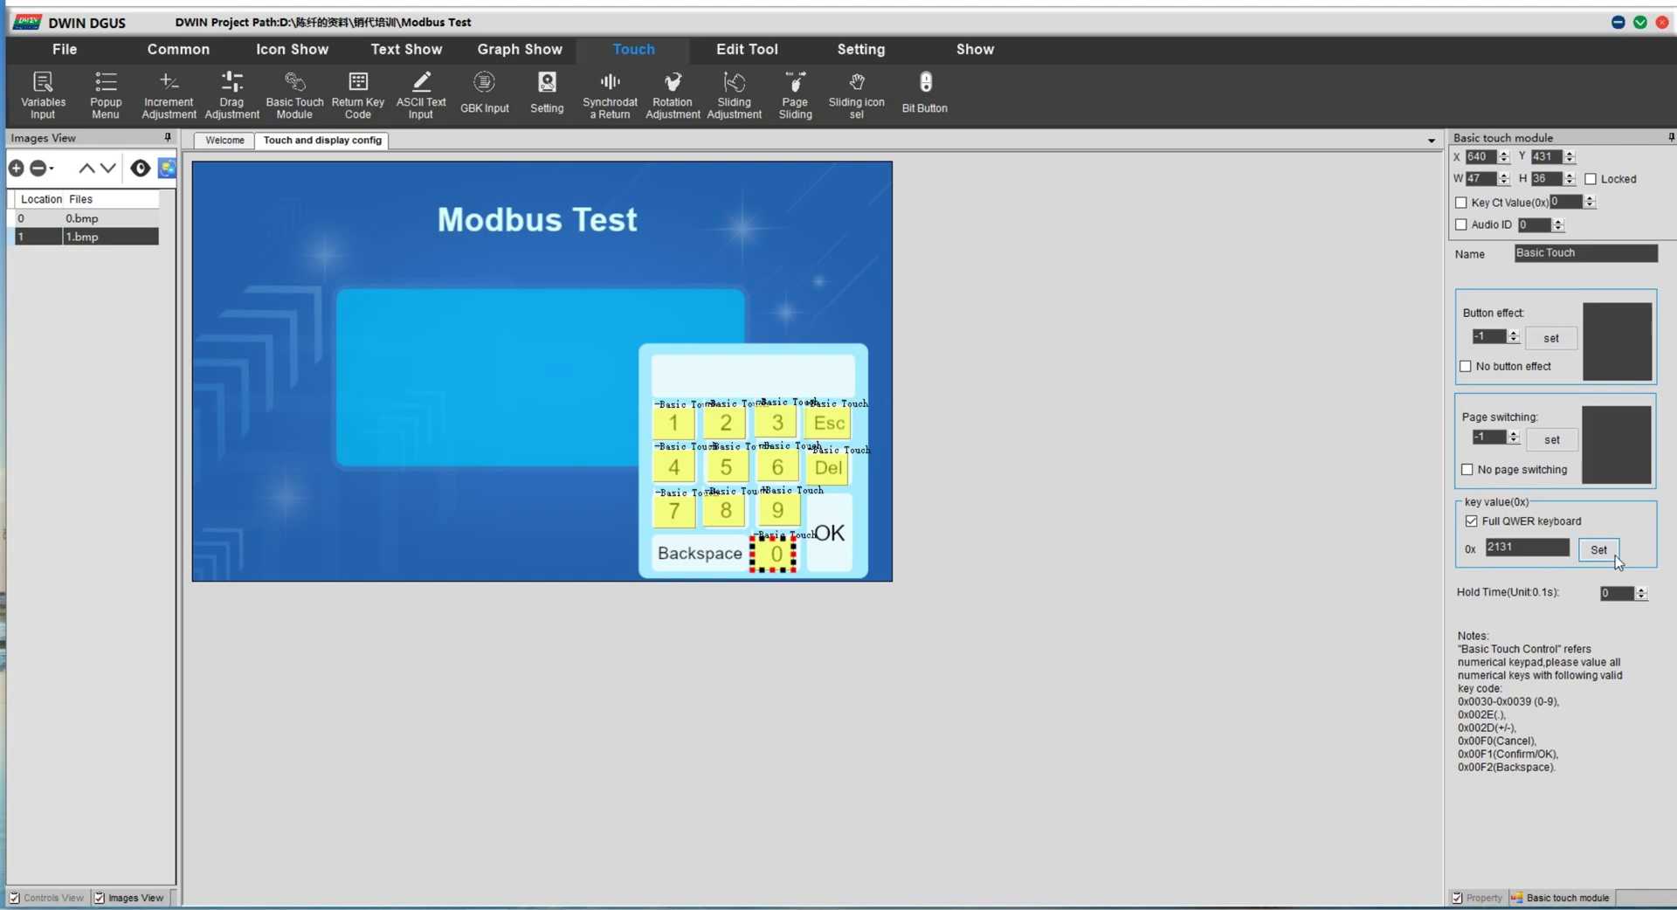
pyautogui.click(1599, 549)
pyautogui.click(914, 372)
pyautogui.hotkey('ctrl', 'v')
pyautogui.moveTo(673, 424)
pyautogui.mouseDown()
pyautogui.moveTo(848, 556)
pyautogui.moveTo(831, 575)
pyautogui.mouseUp()
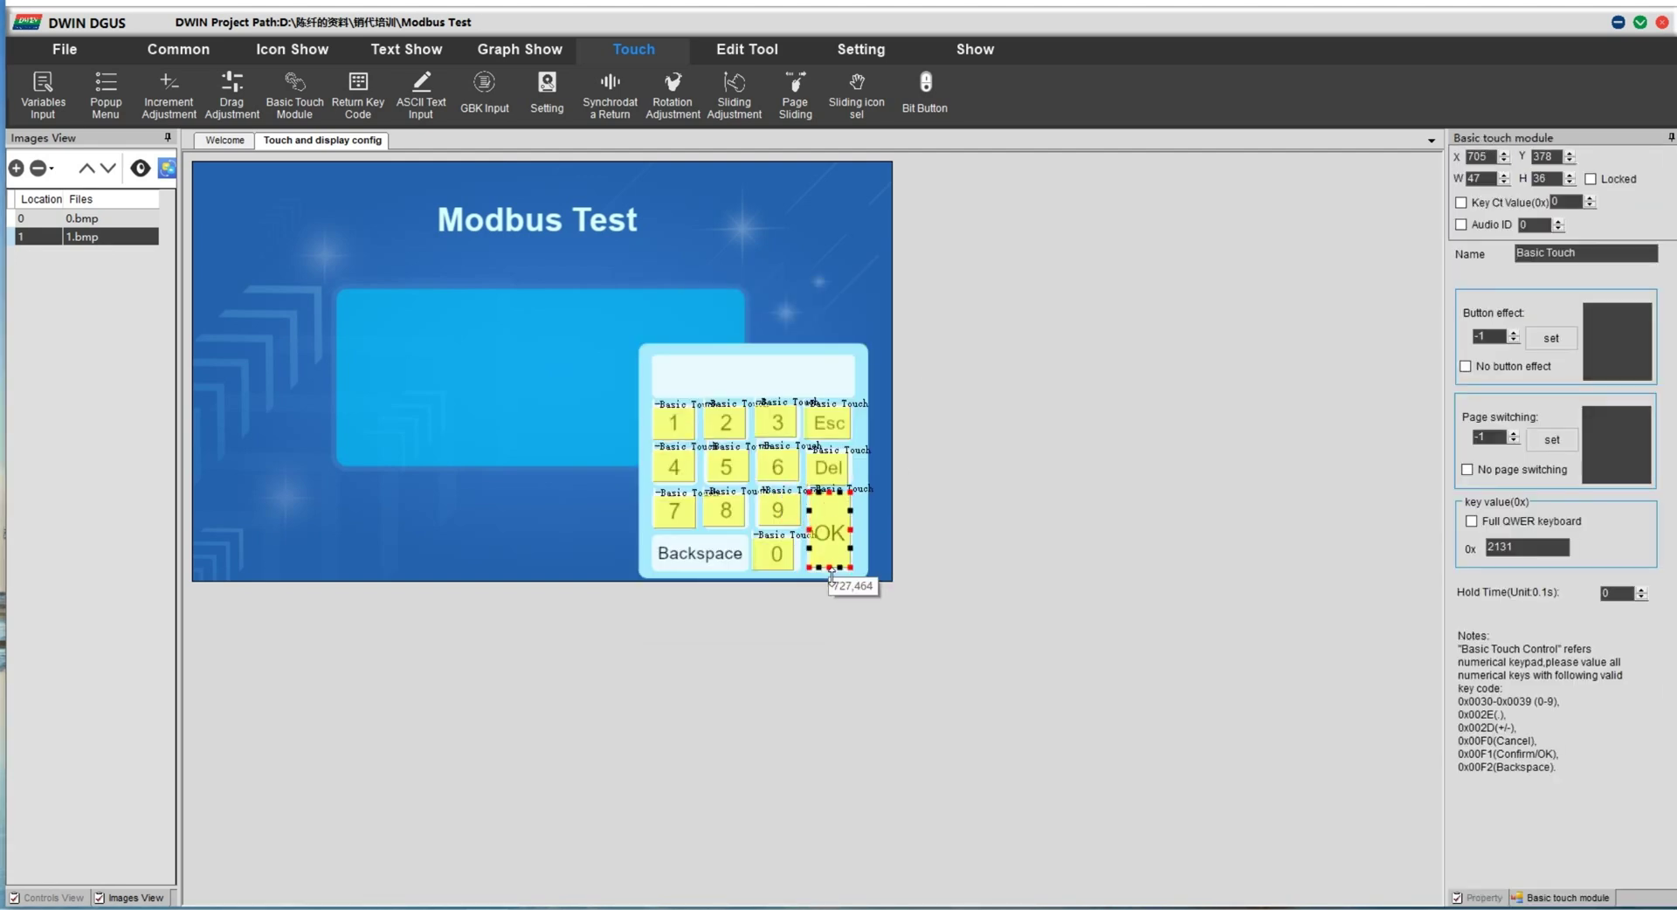
pyautogui.click(1470, 521)
pyautogui.click(1598, 549)
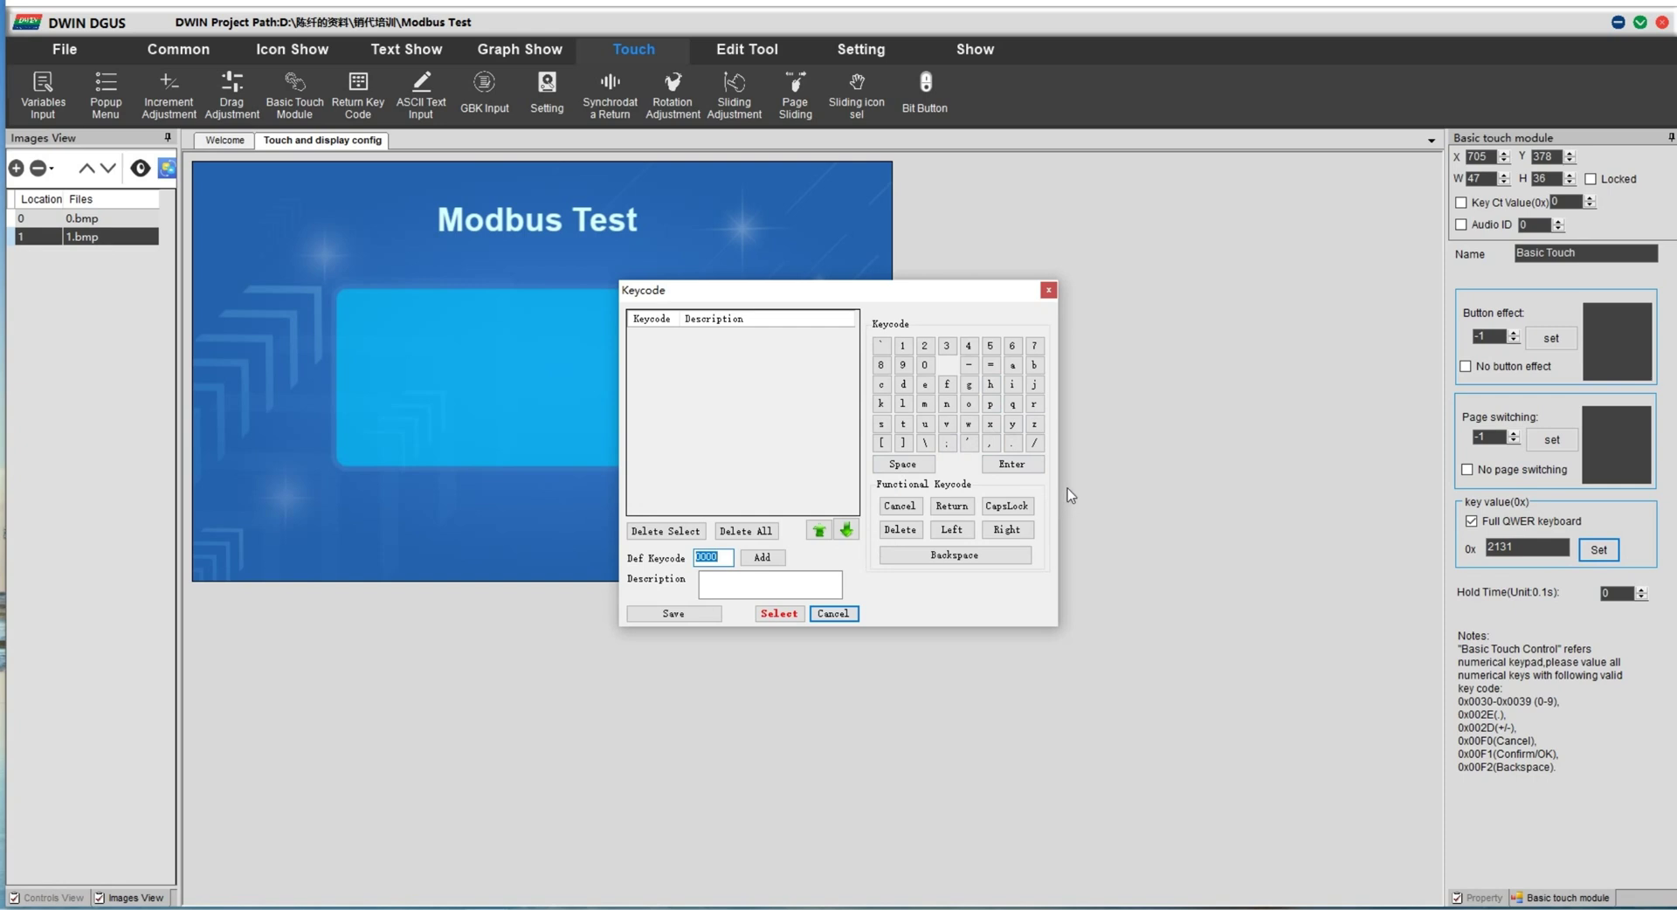
# Step: Save the DGUS project and generate its config files
pyautogui.click(65, 49)
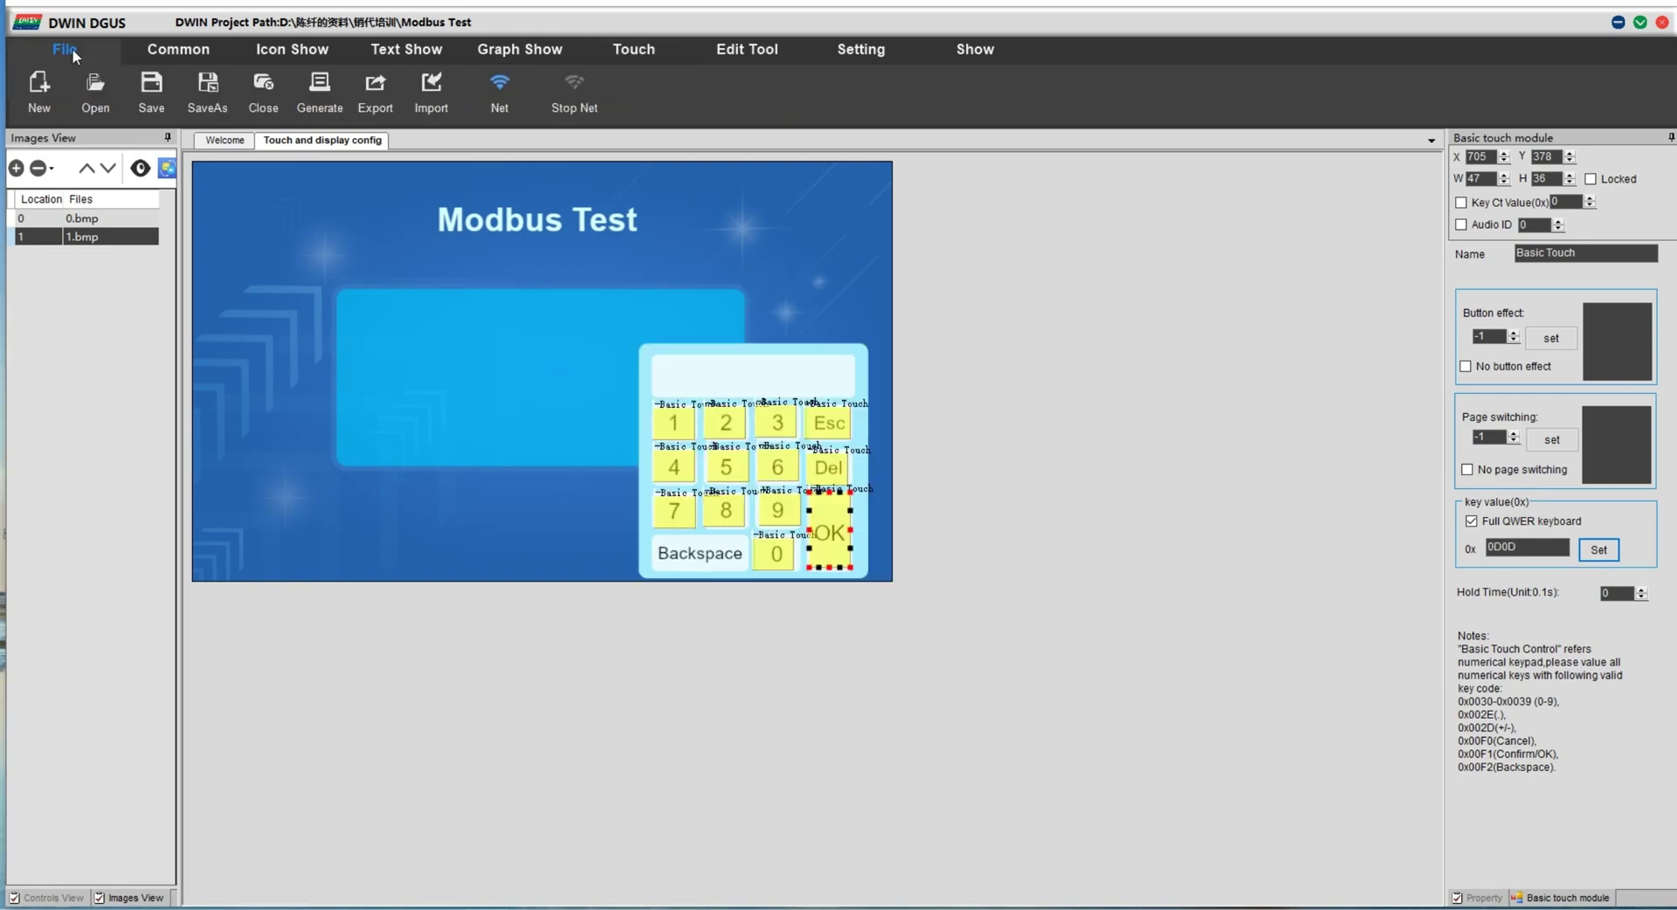
pyautogui.click(148, 98)
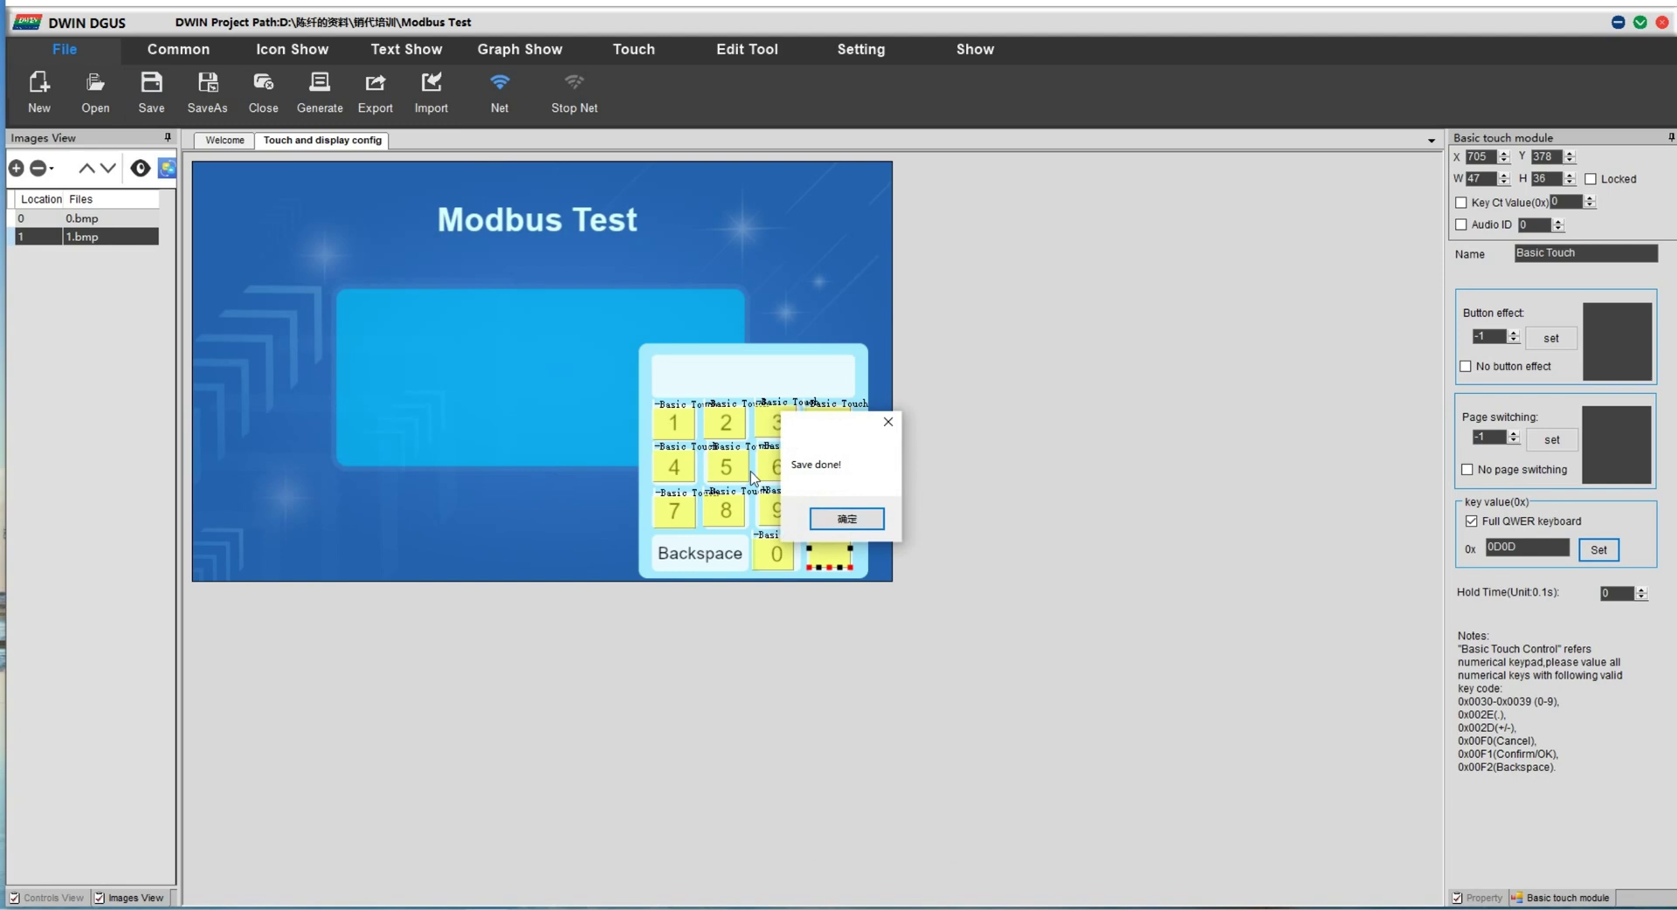
pyautogui.click(845, 519)
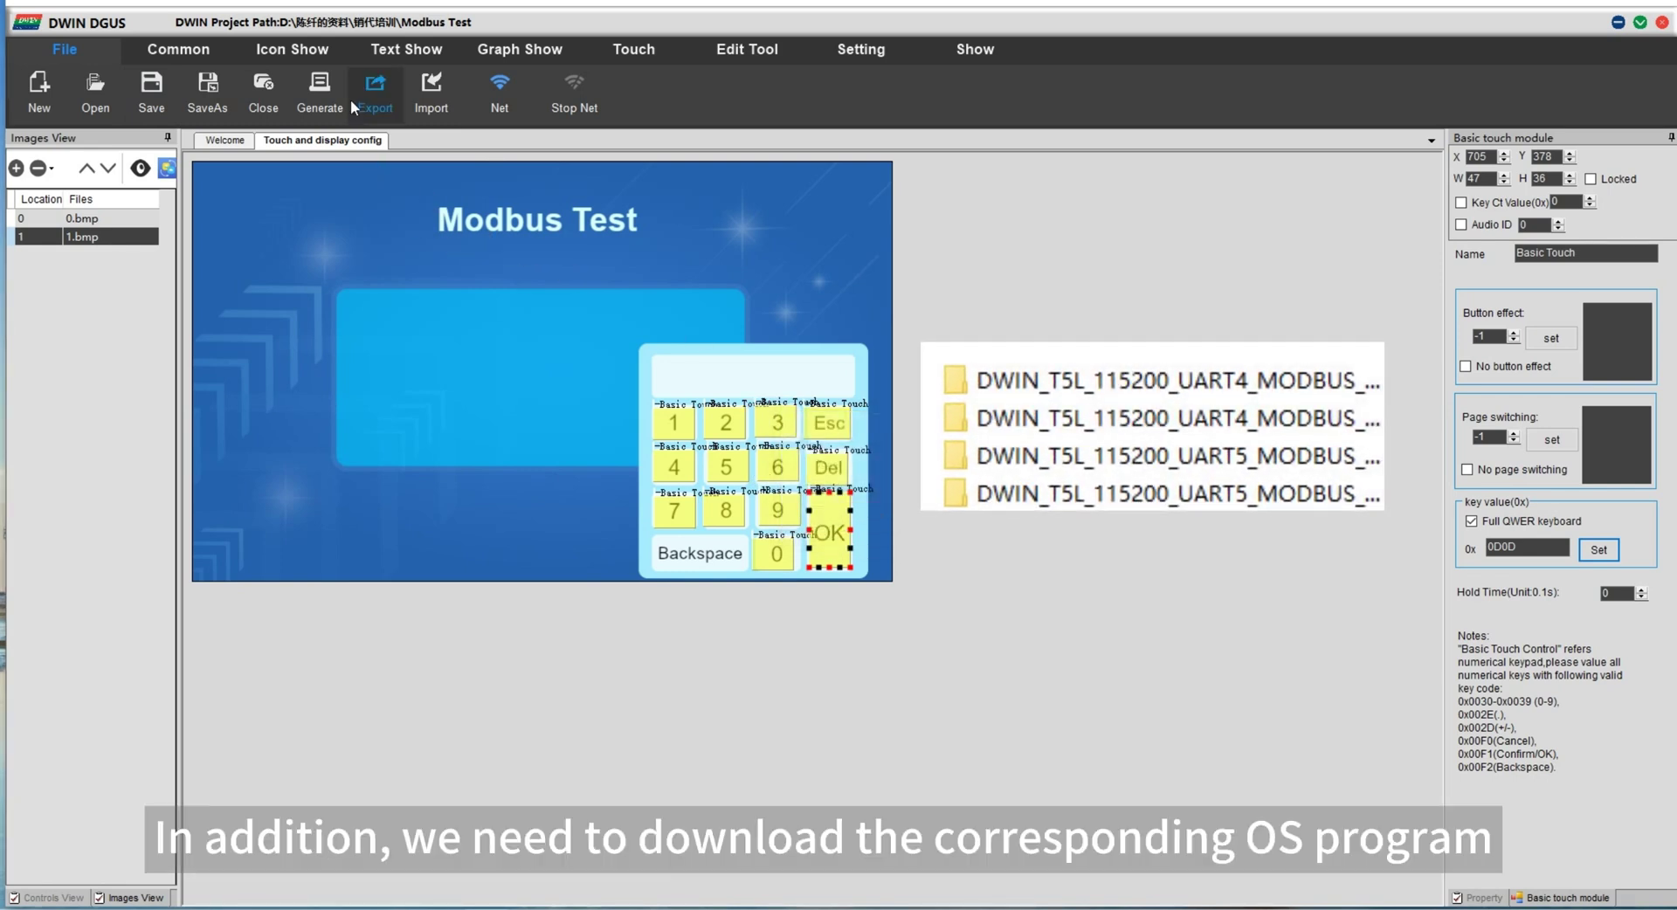
pyautogui.click(339, 102)
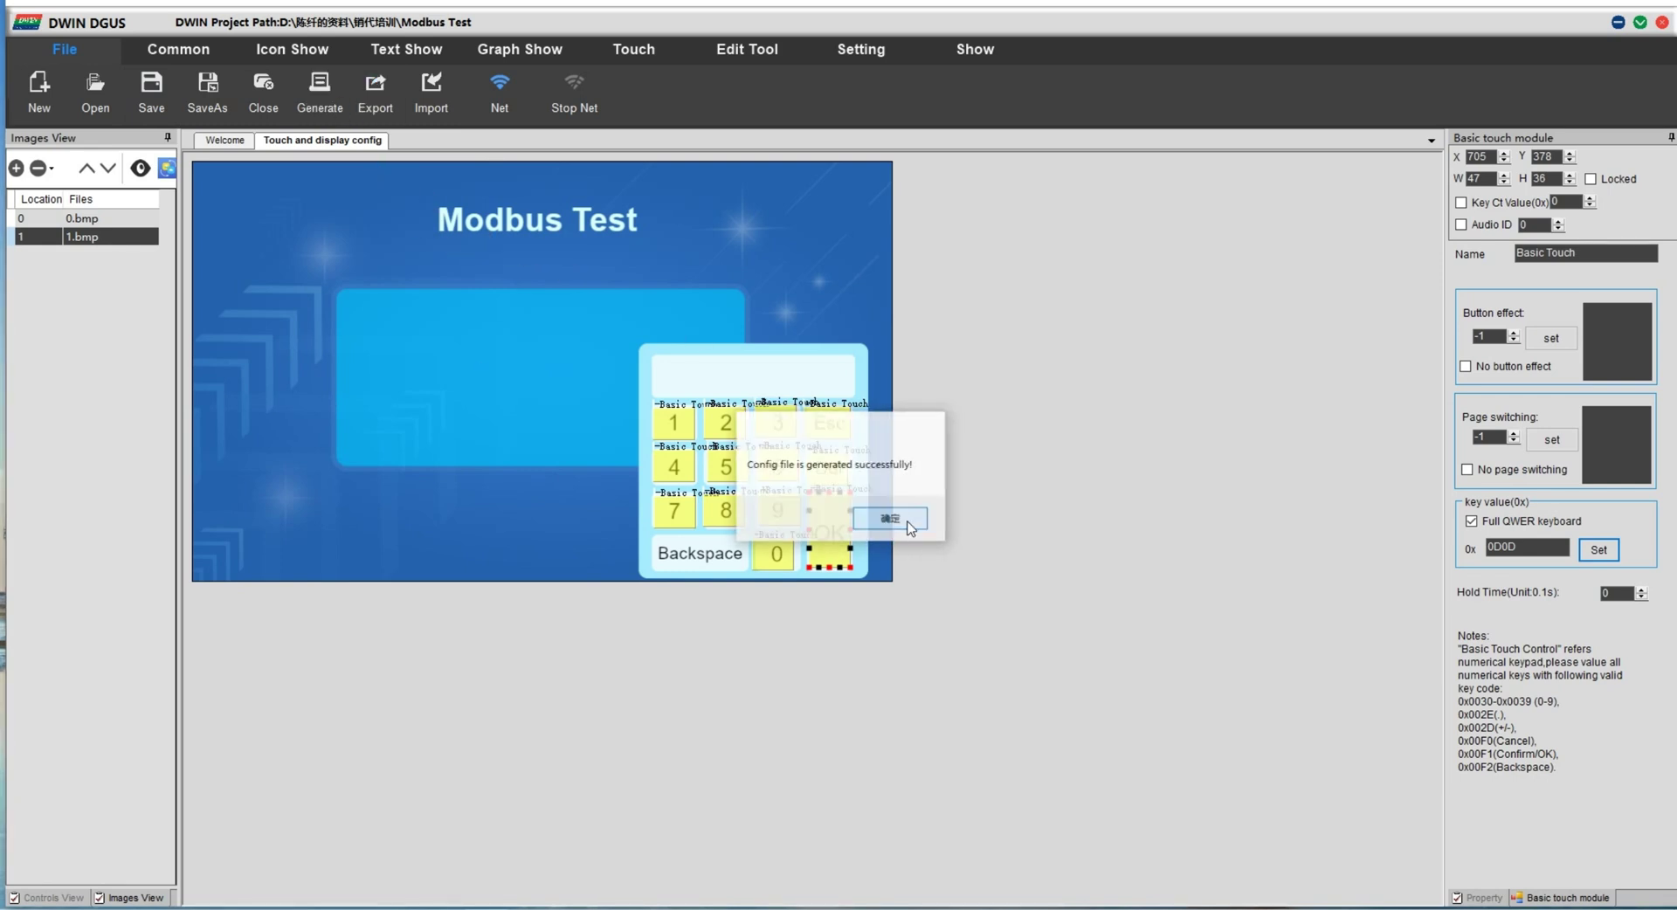